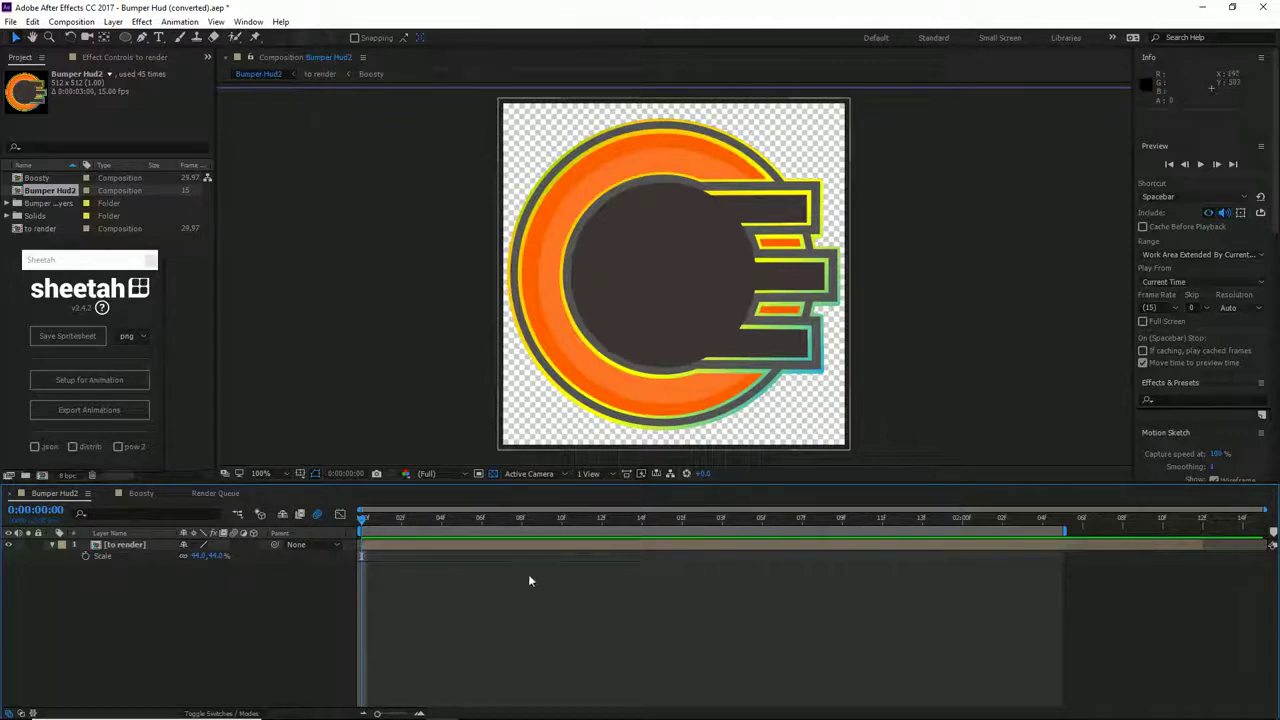
Play the logo animation preview, then scrub to about frame 13 where the arc drains
key("space")
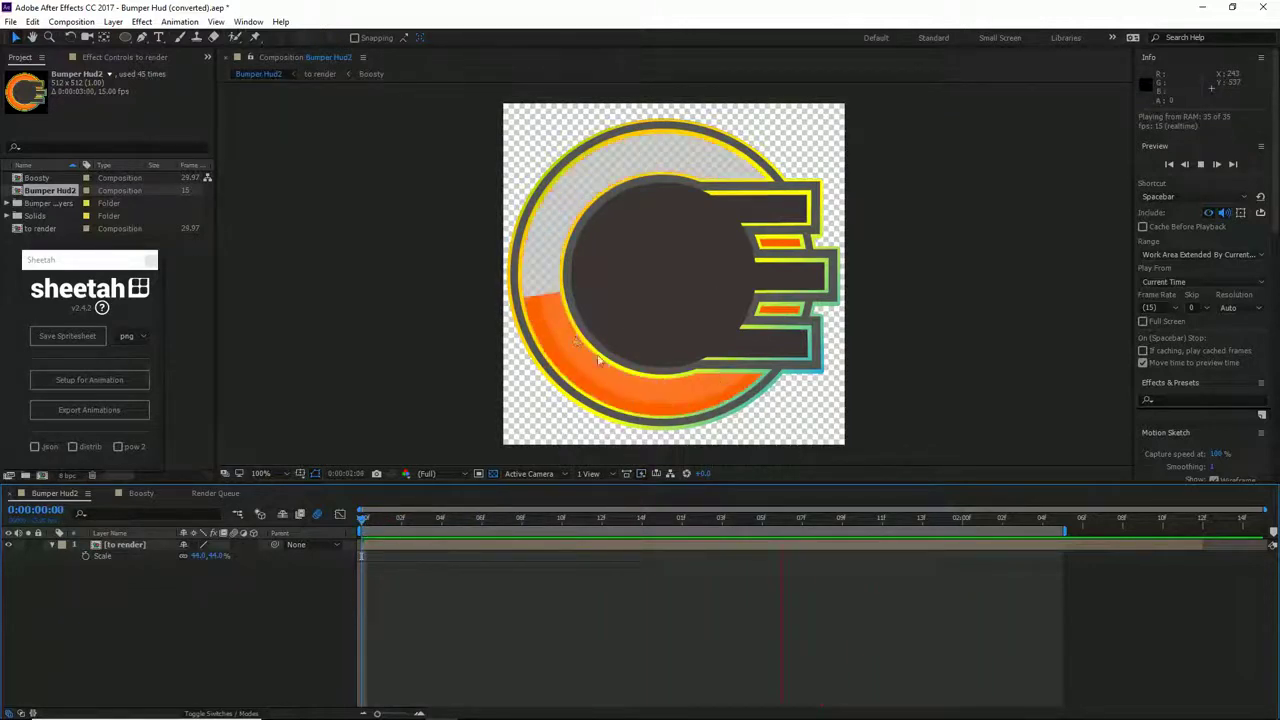
left_click(423, 518)
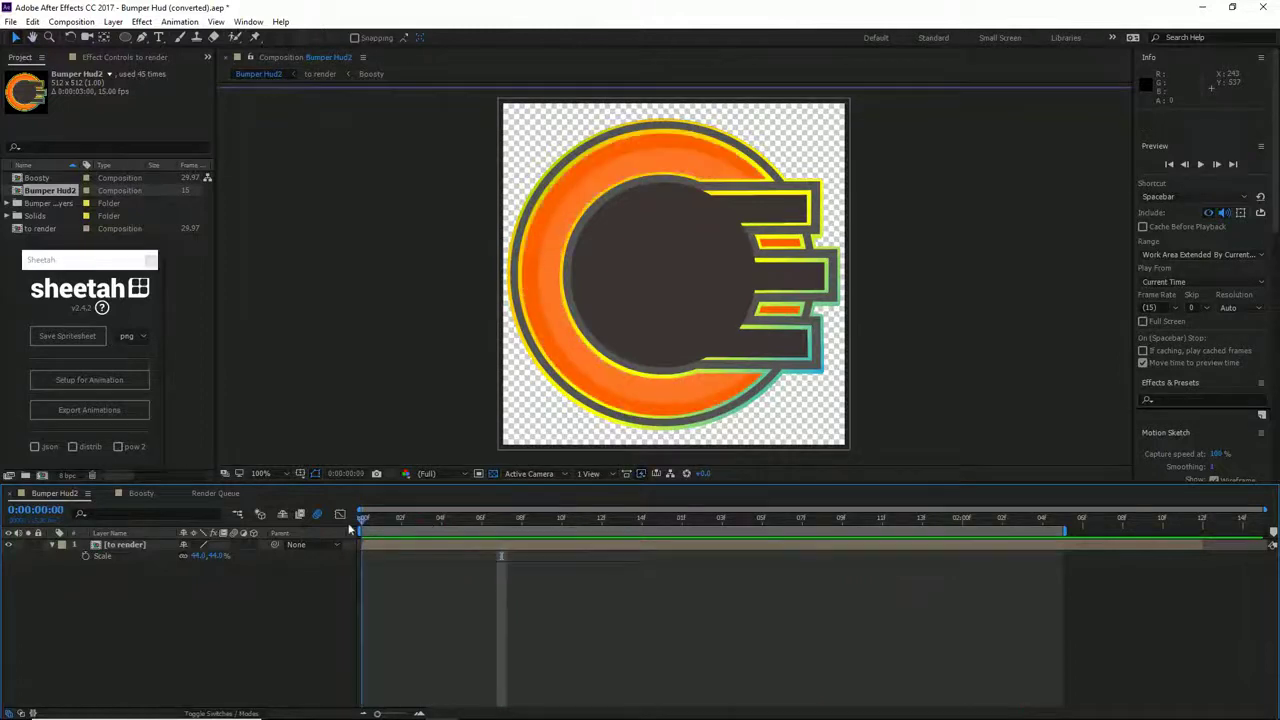
left_click_drag(436, 533, 360, 532)
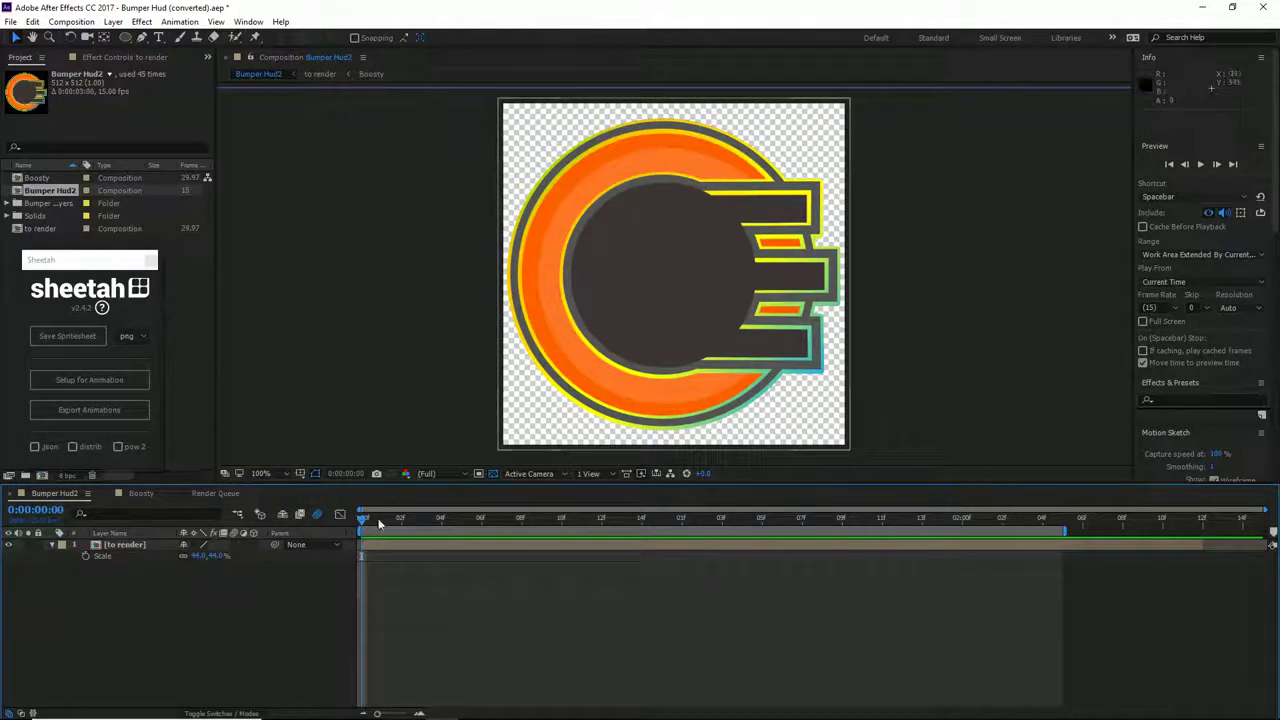
left_click_drag(380, 523, 346, 530)
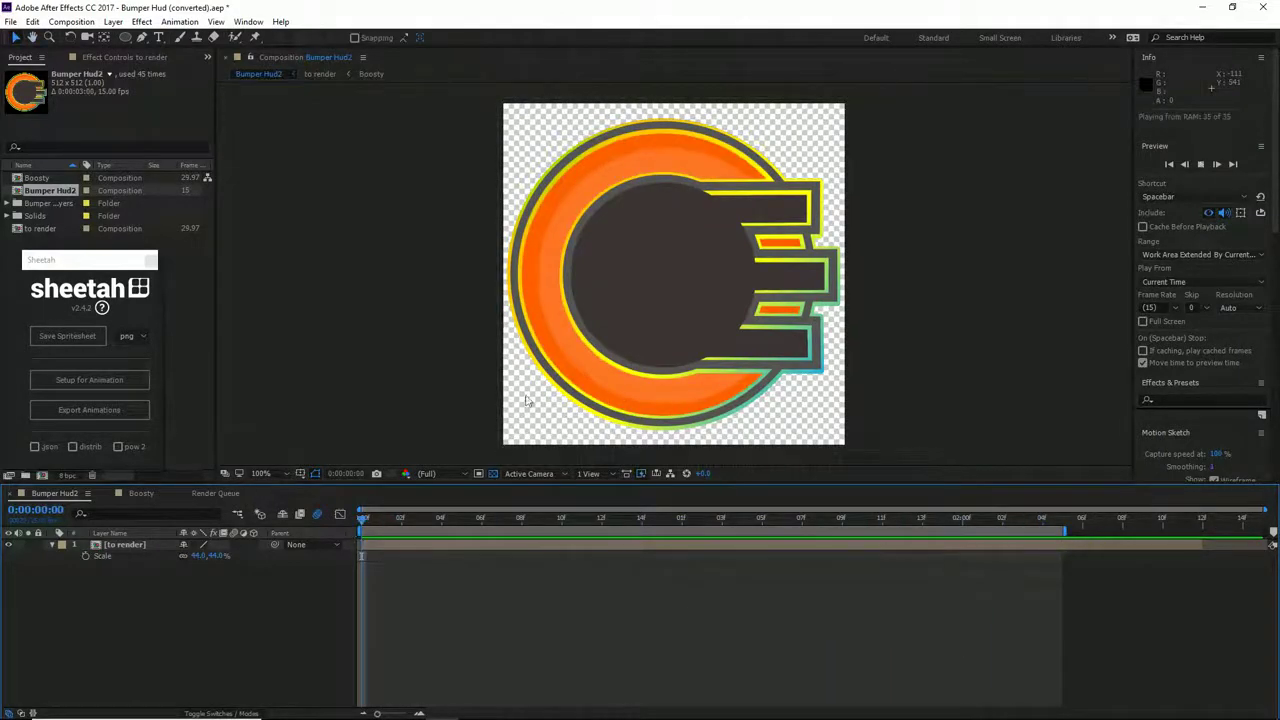
Replay to the full C fill, float the Sheetah panel, and bring up the sprite sheet in Photos
key("space")
key("space")
left_click_drag(467, 537, 357, 537)
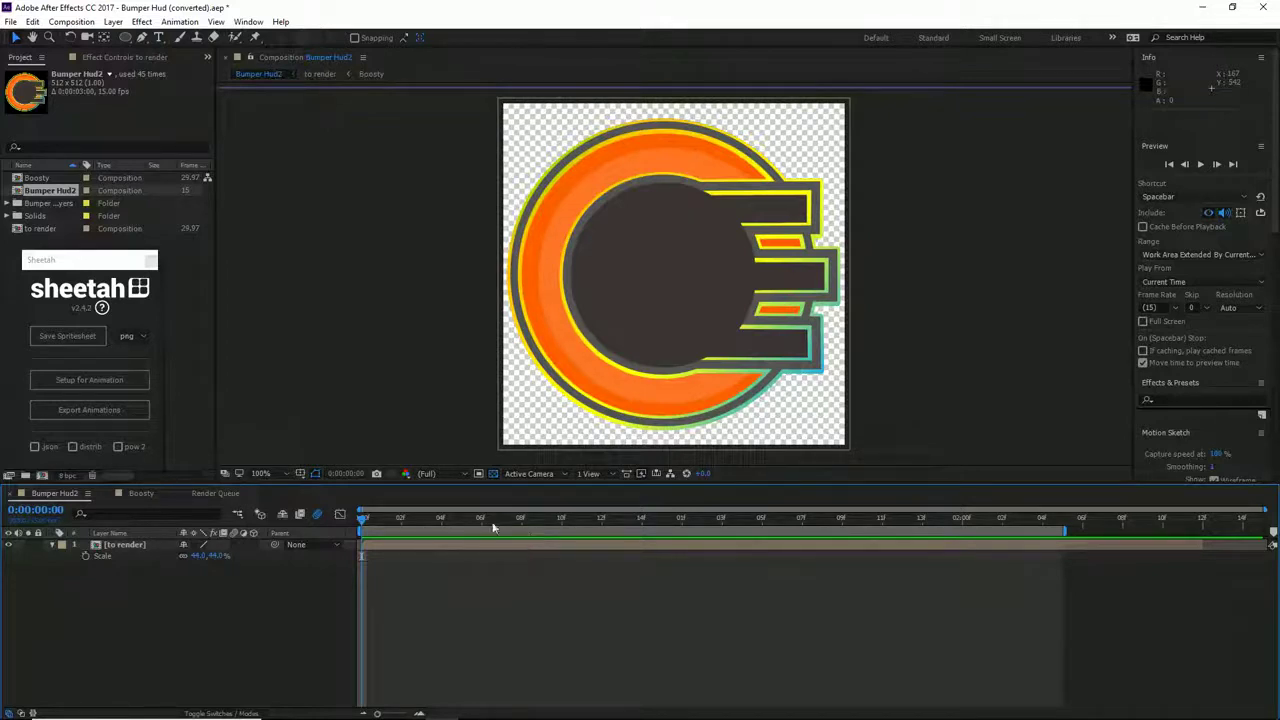
left_click_drag(74, 262, 318, 192)
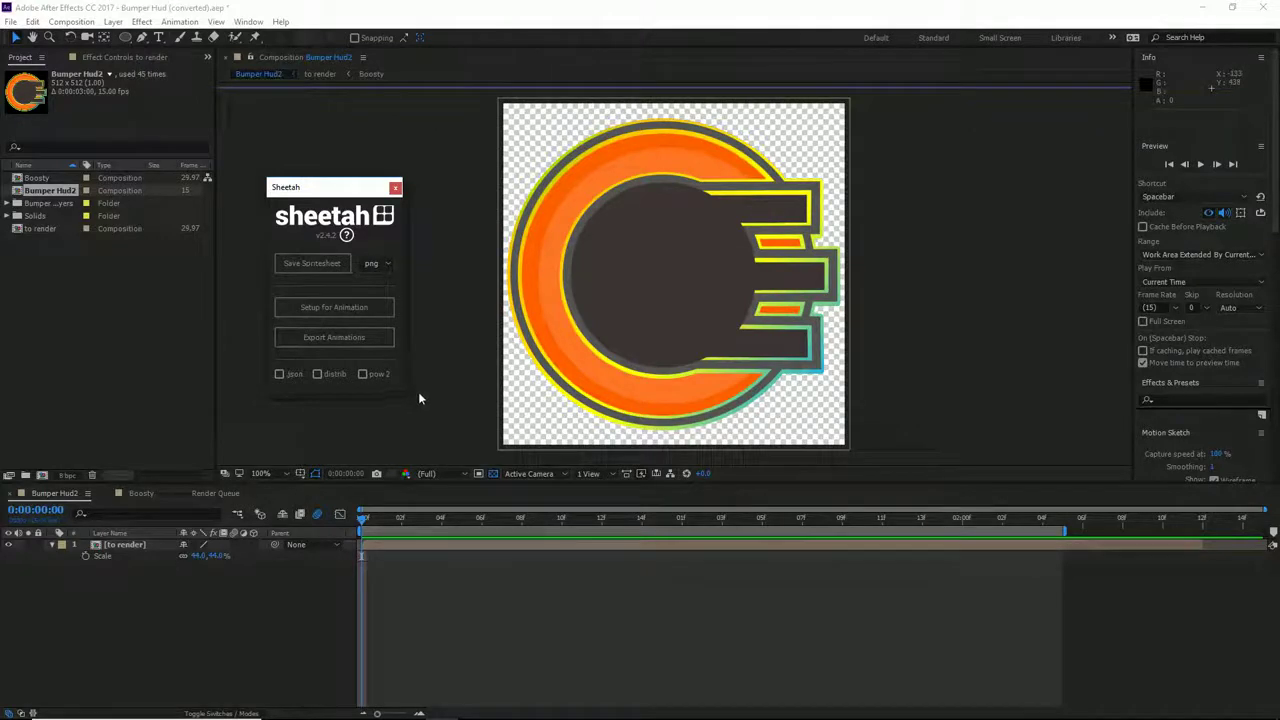
key("alt+Tab")
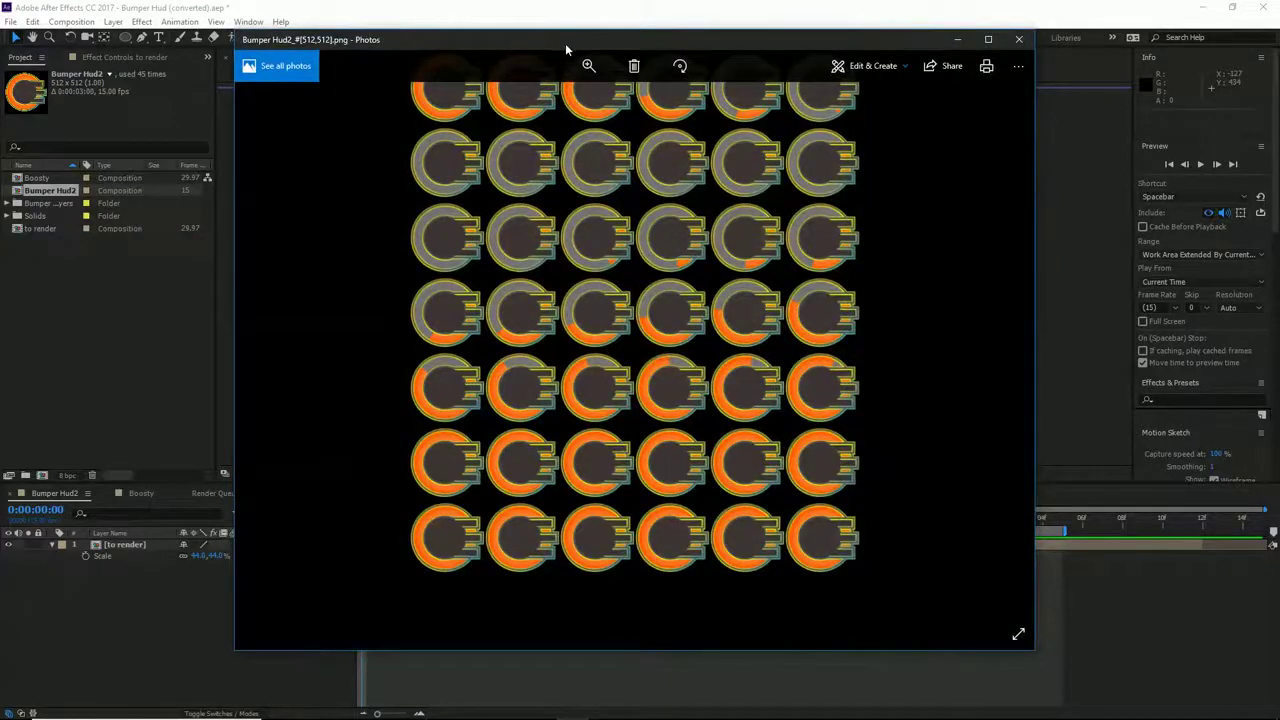
Maximize Photos to inspect the Bumper Hud2 sprite grid, then return to After Effects
double_click(565, 42)
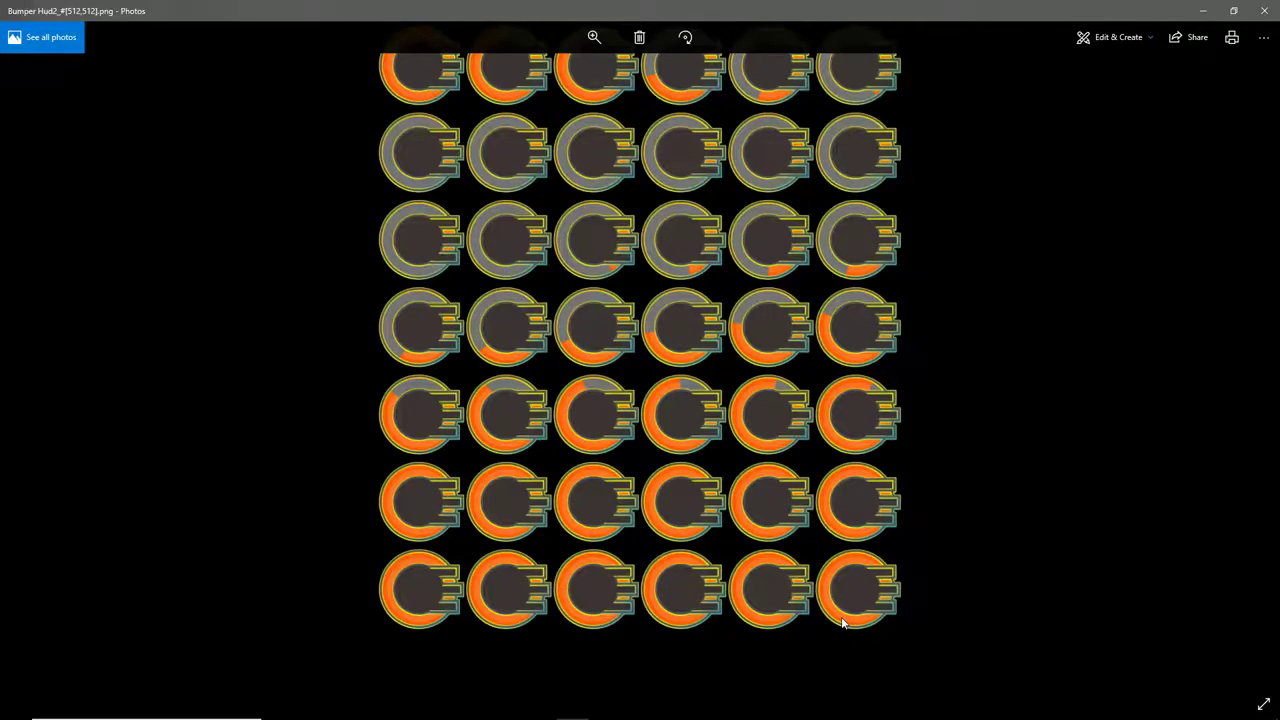
key("alt+Tab")
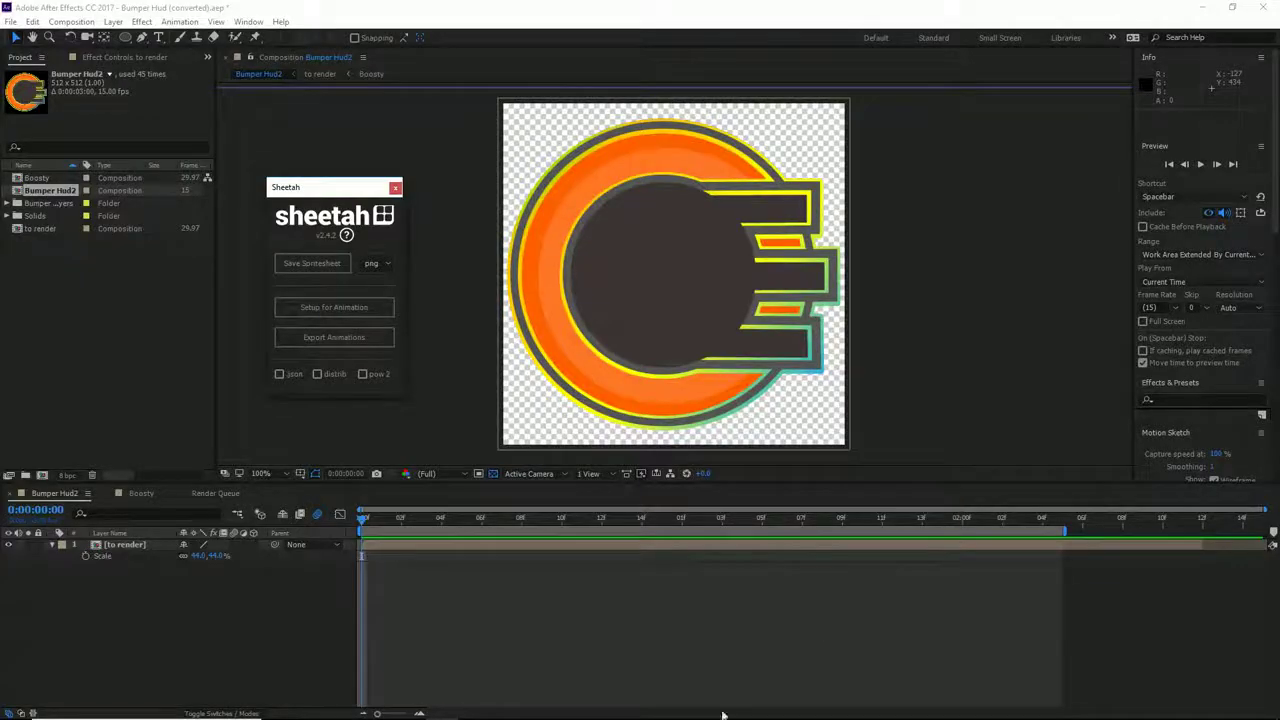
Move the floating Sheetah panel aside and replay the logo fill animation, stopping at frame 0
left_click_drag(328, 191, 105, 250)
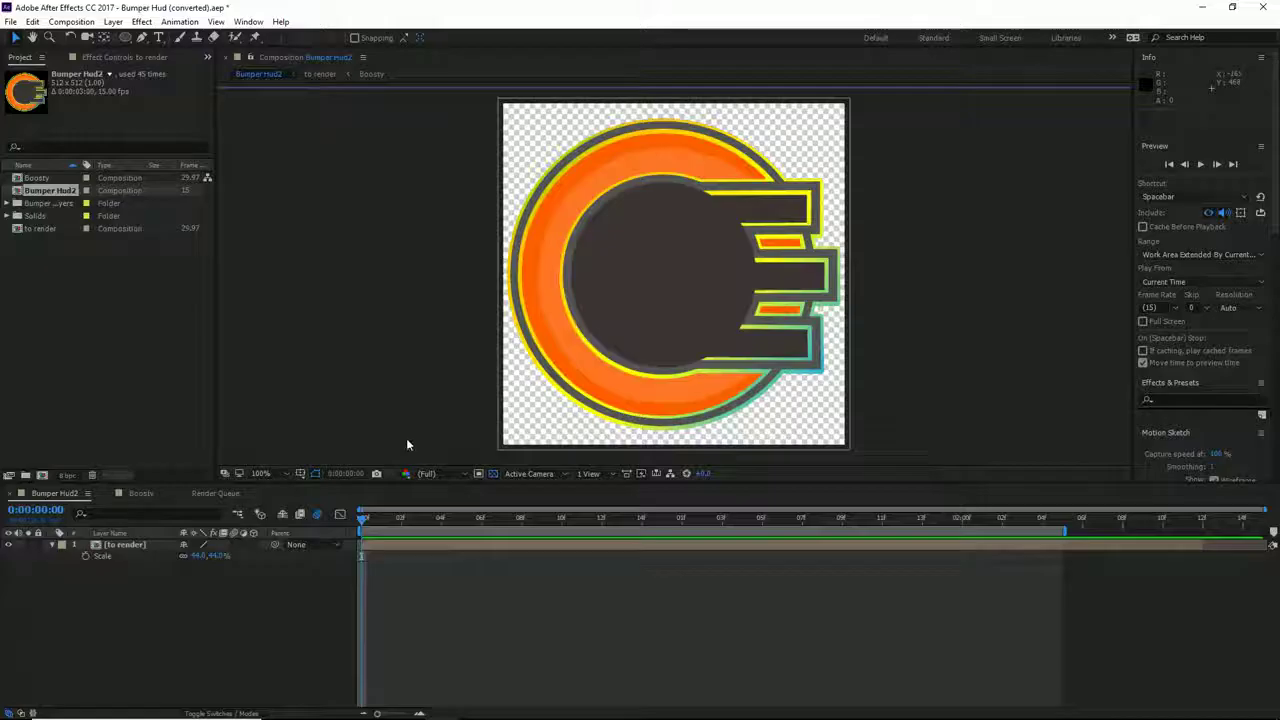
key("space")
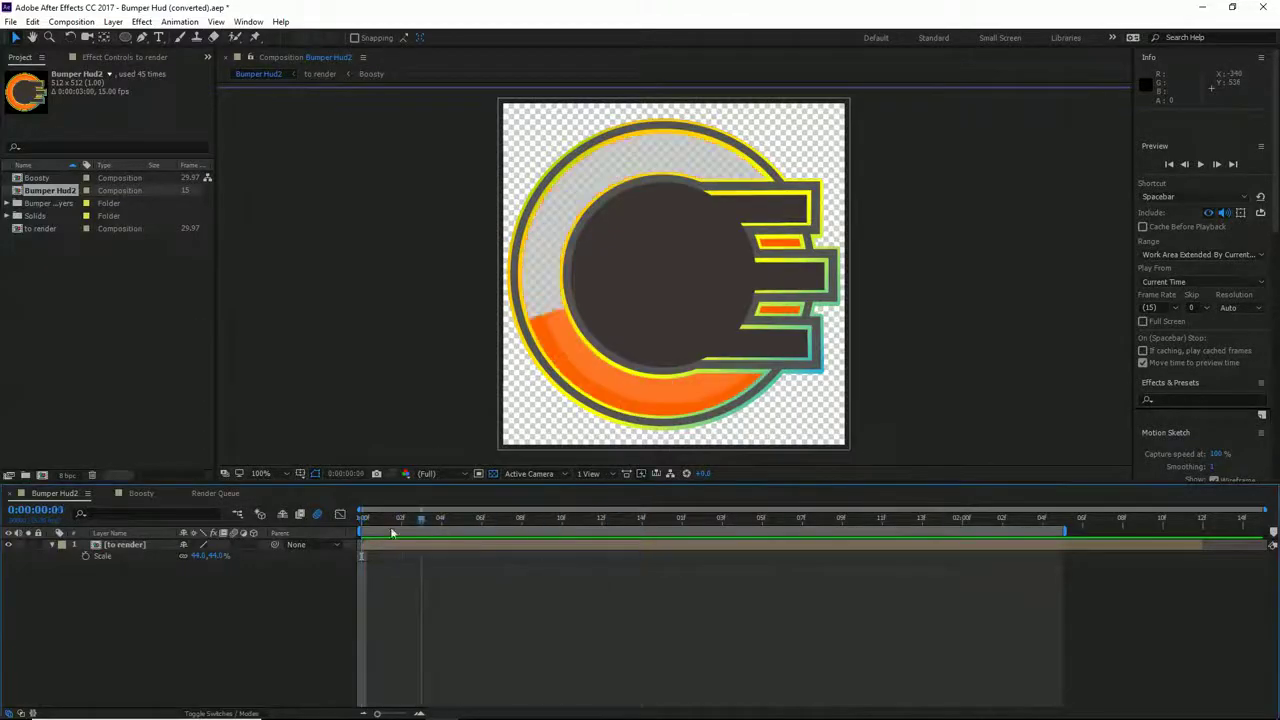
left_click(112, 604)
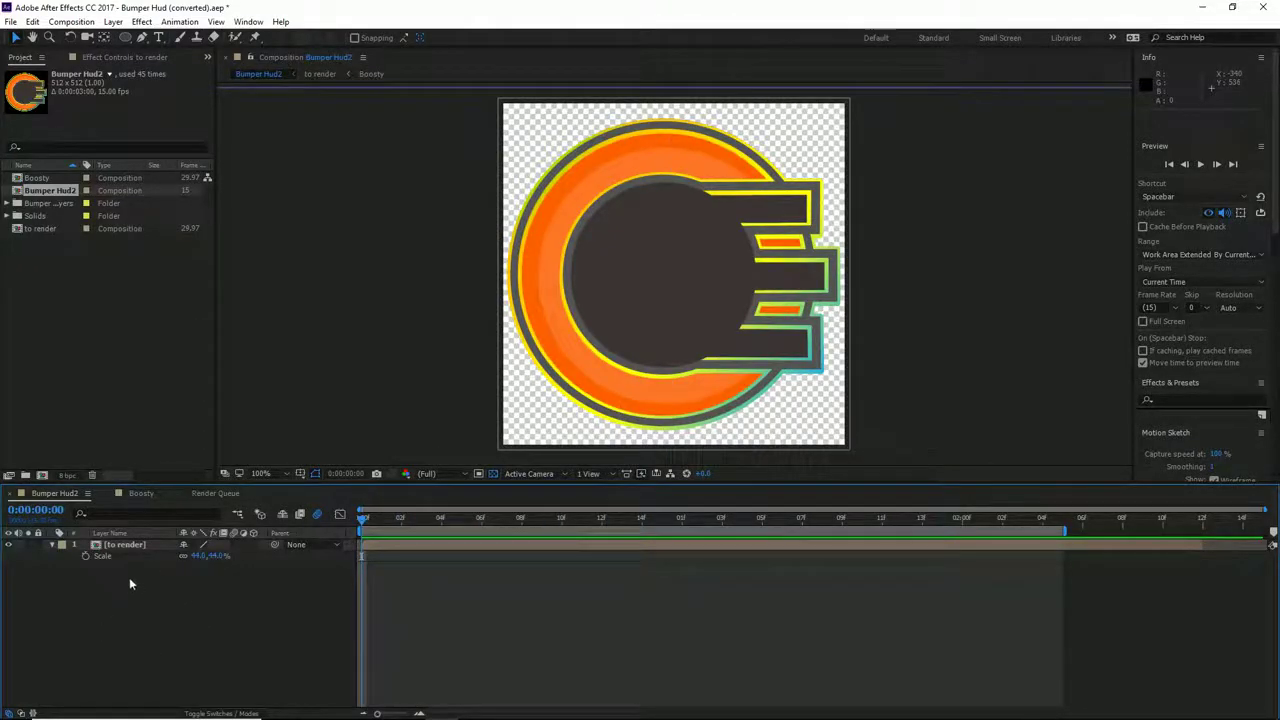
Add Bumper Hud2 to the render queue and delete the old unqueued render item
left_click(71, 21)
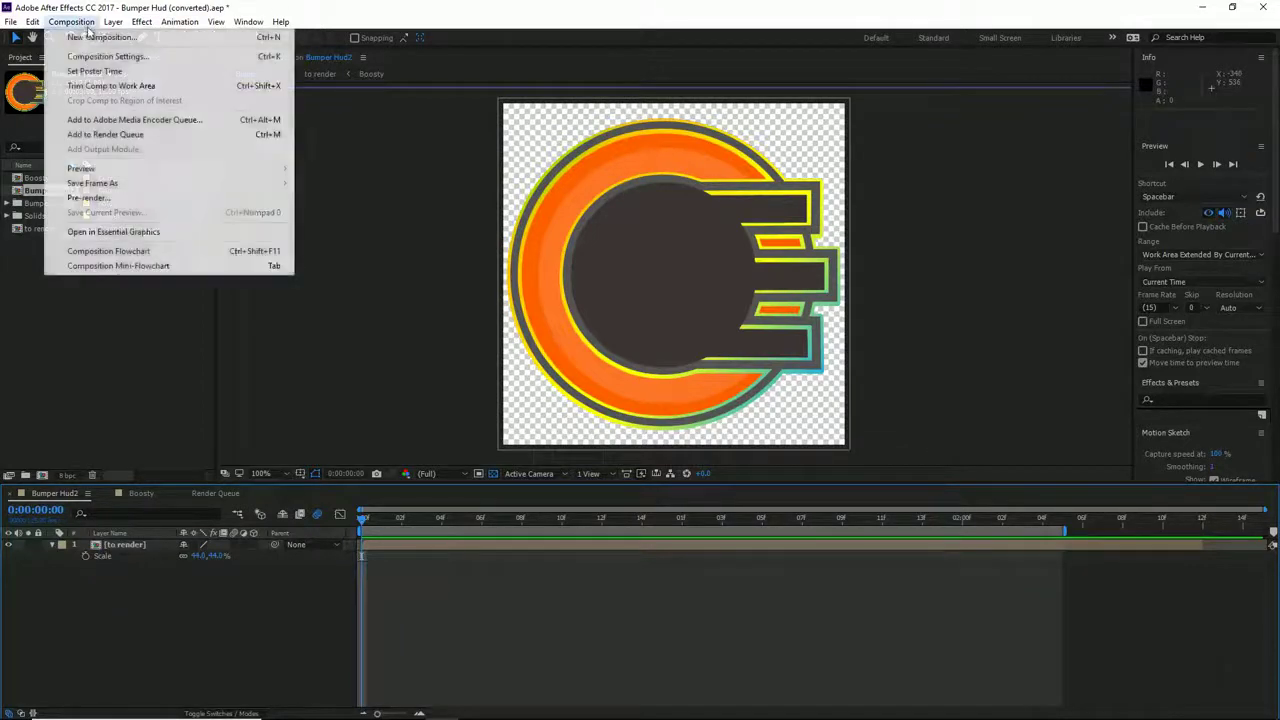
left_click(145, 141)
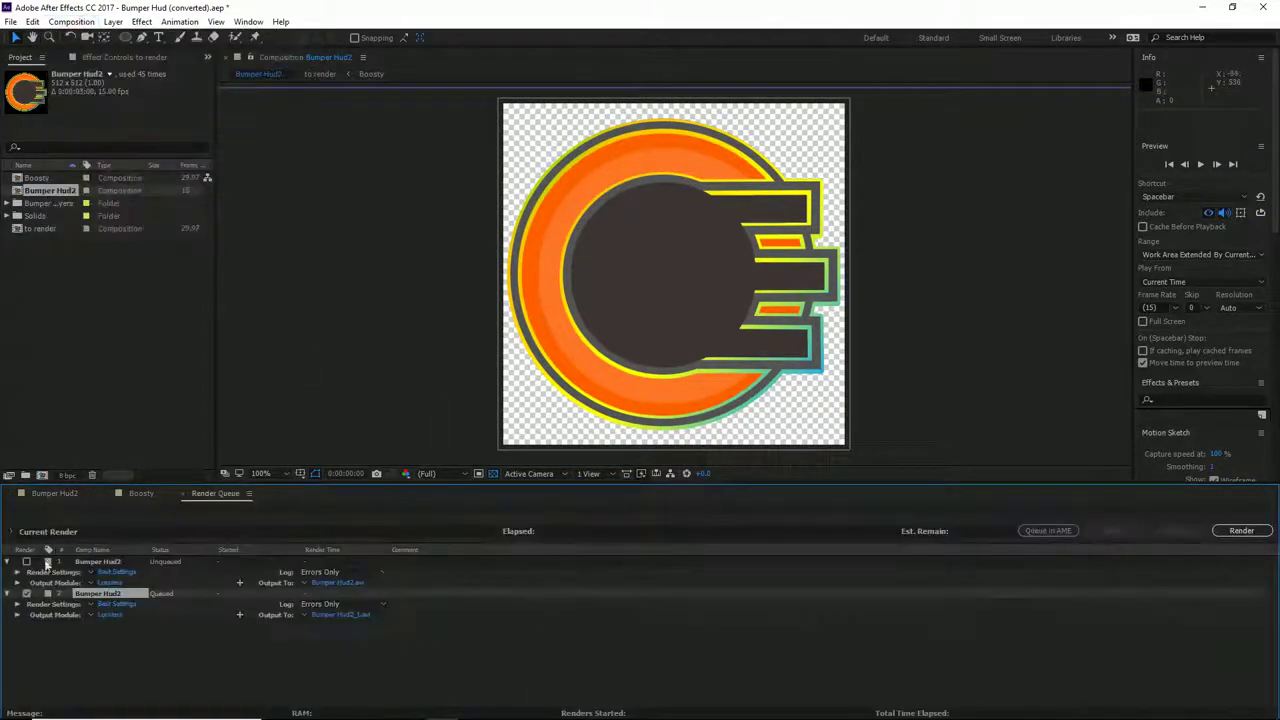
left_click(114, 561)
key("Delete")
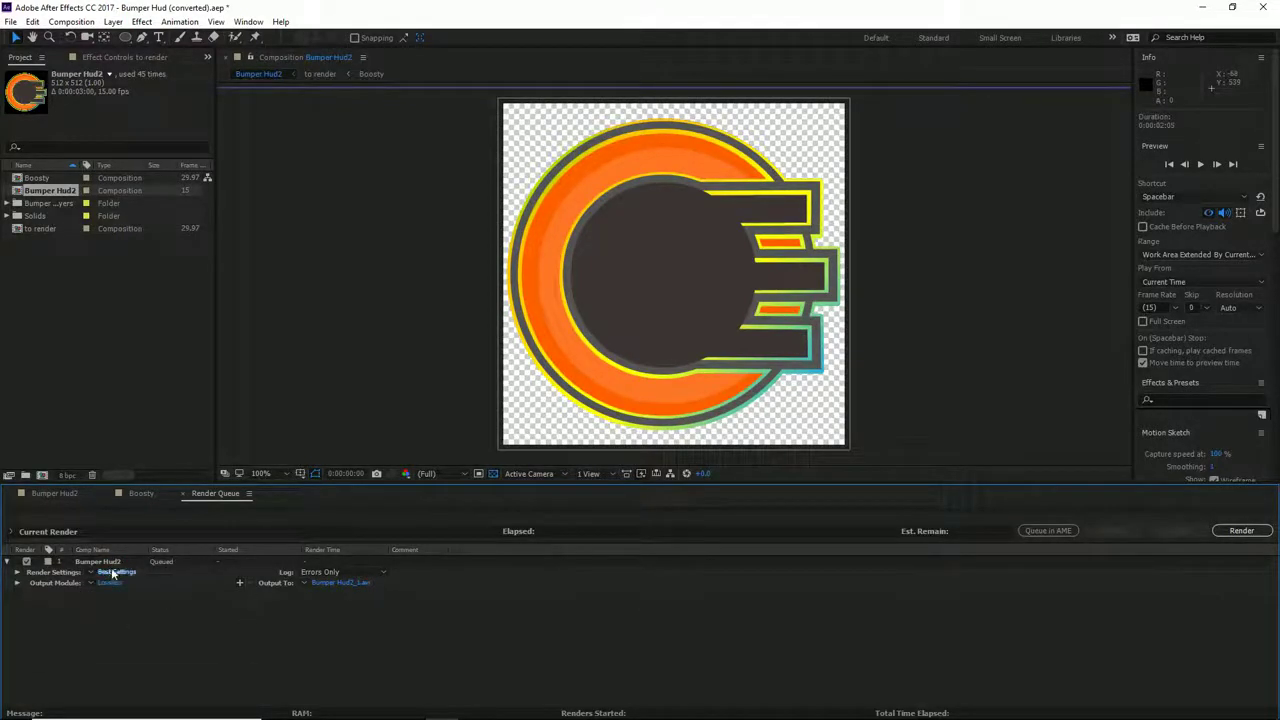
Set the output module to PNG Sequence with RGB + Alpha channels
left_click(107, 583)
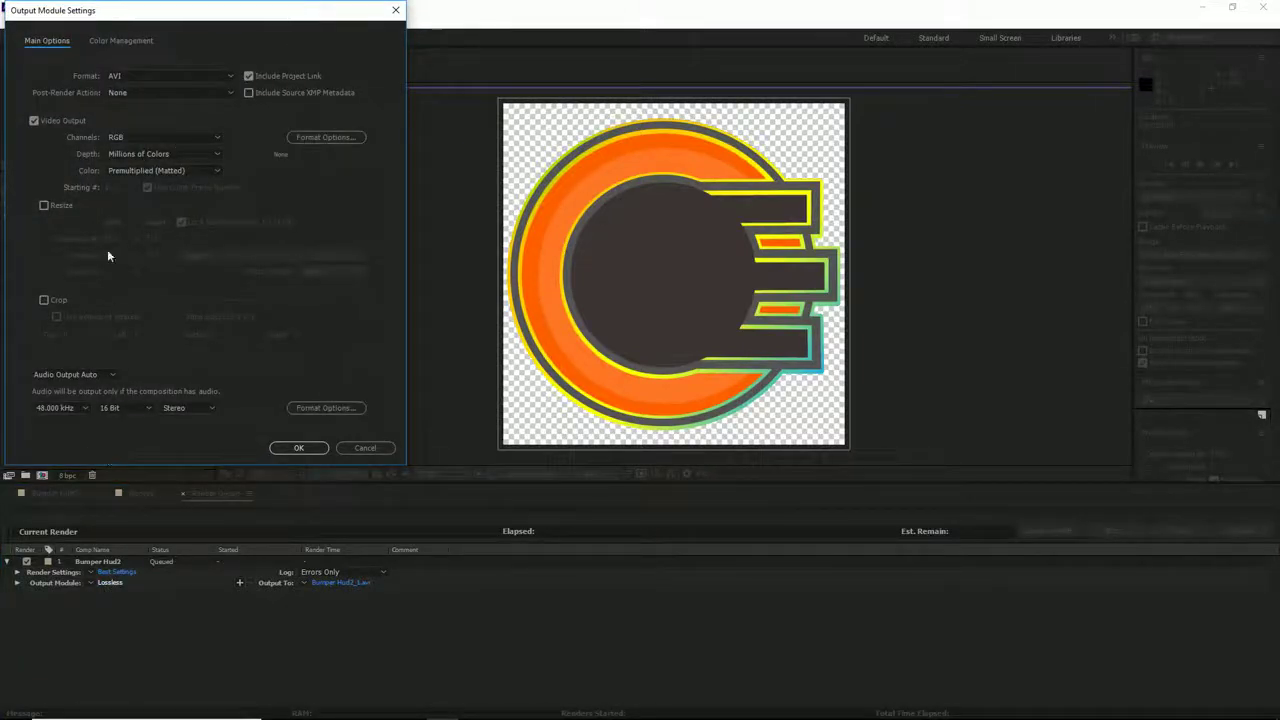
left_click(167, 75)
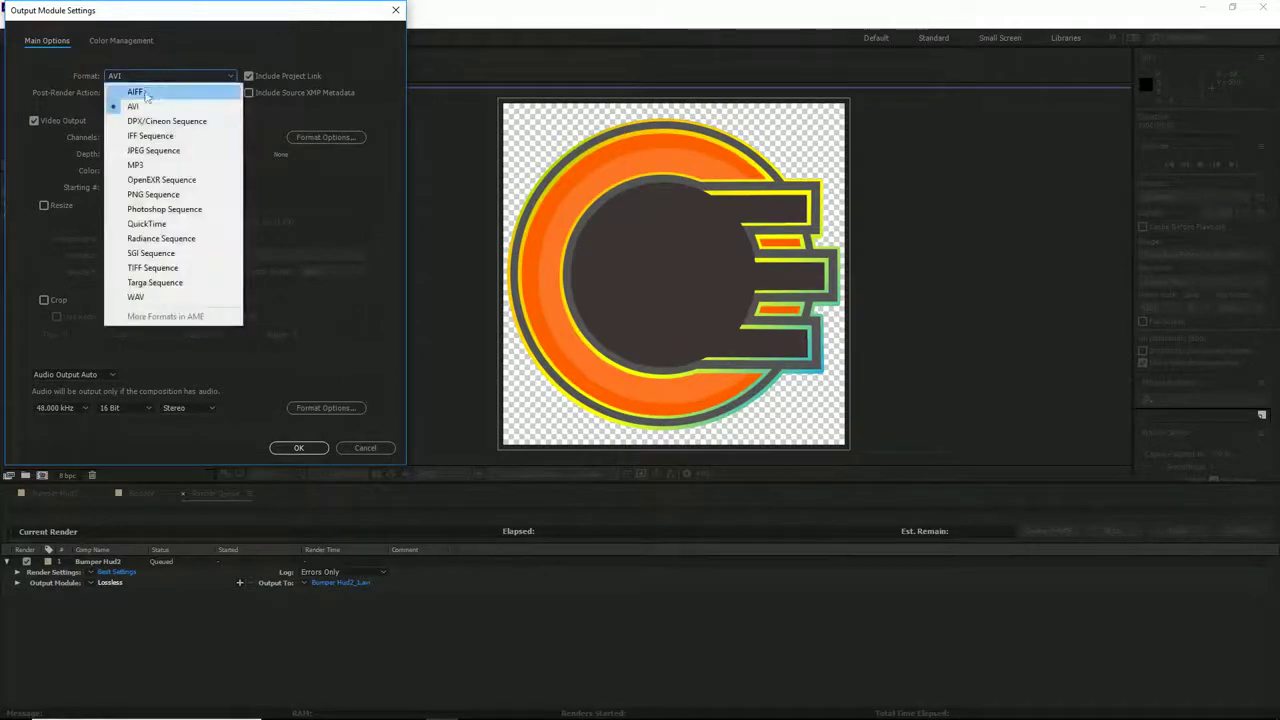
left_click(157, 195)
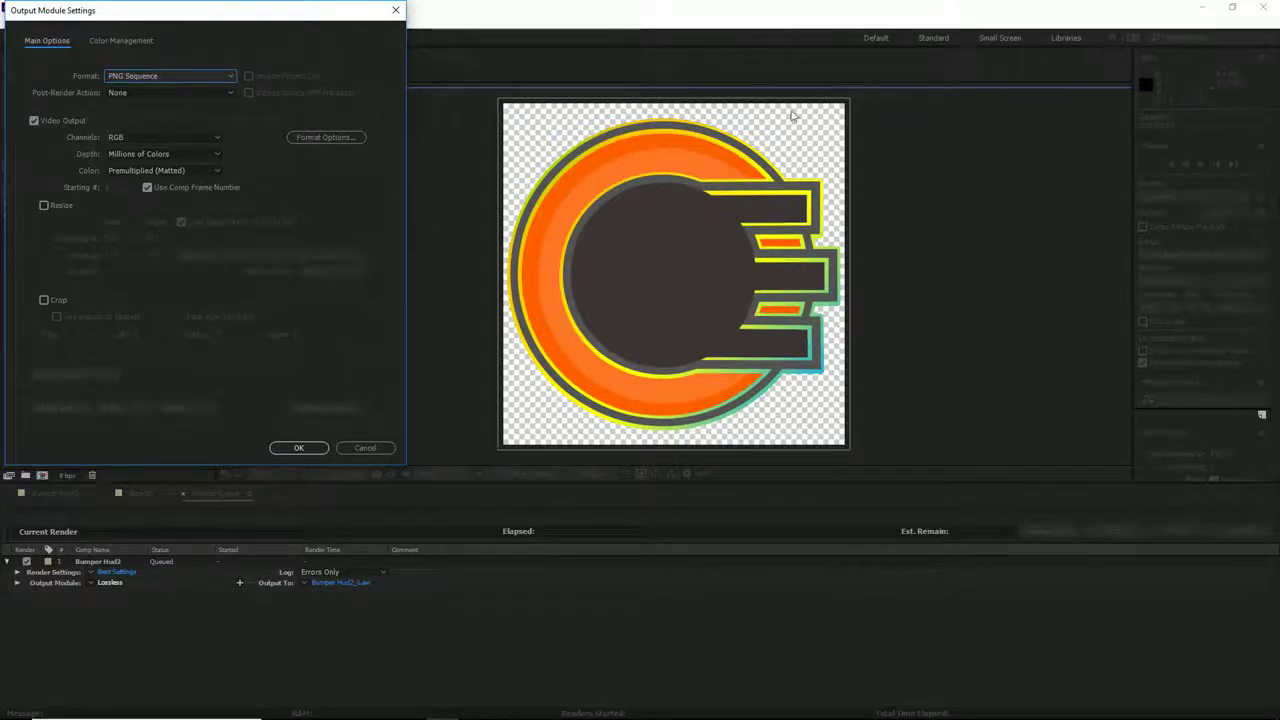
left_click(148, 137)
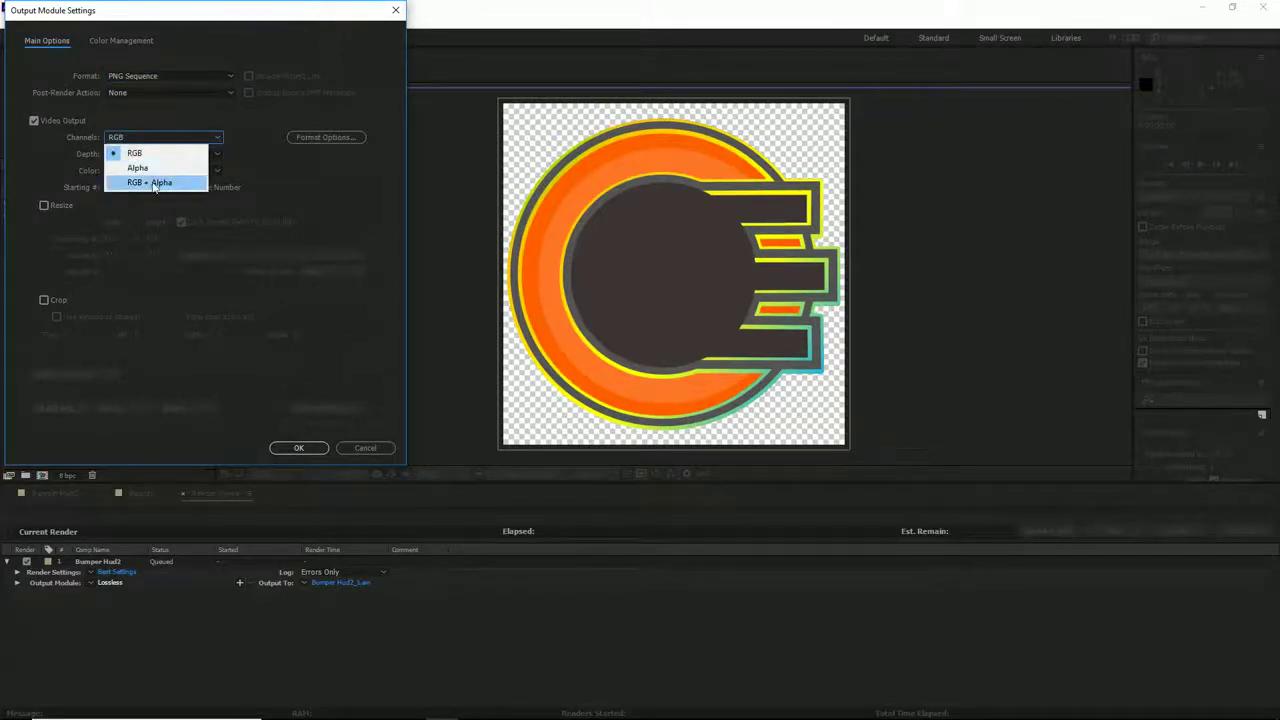
left_click(155, 183)
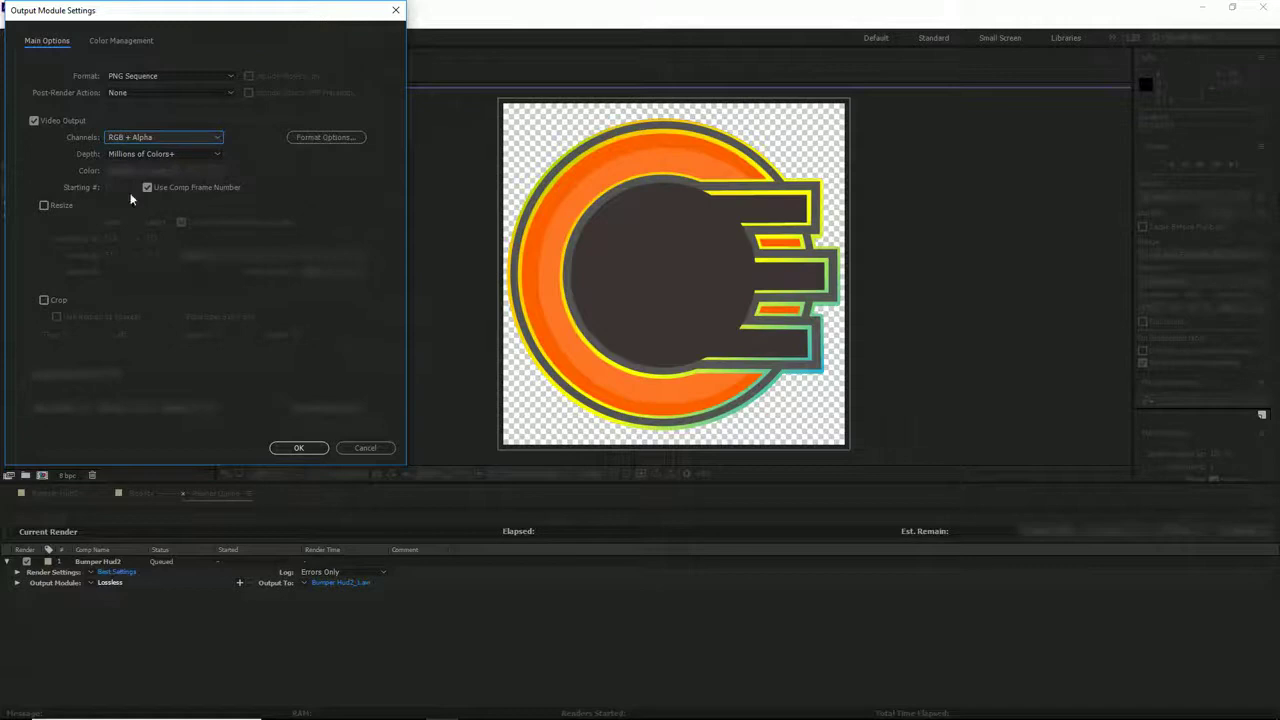
left_click(279, 445)
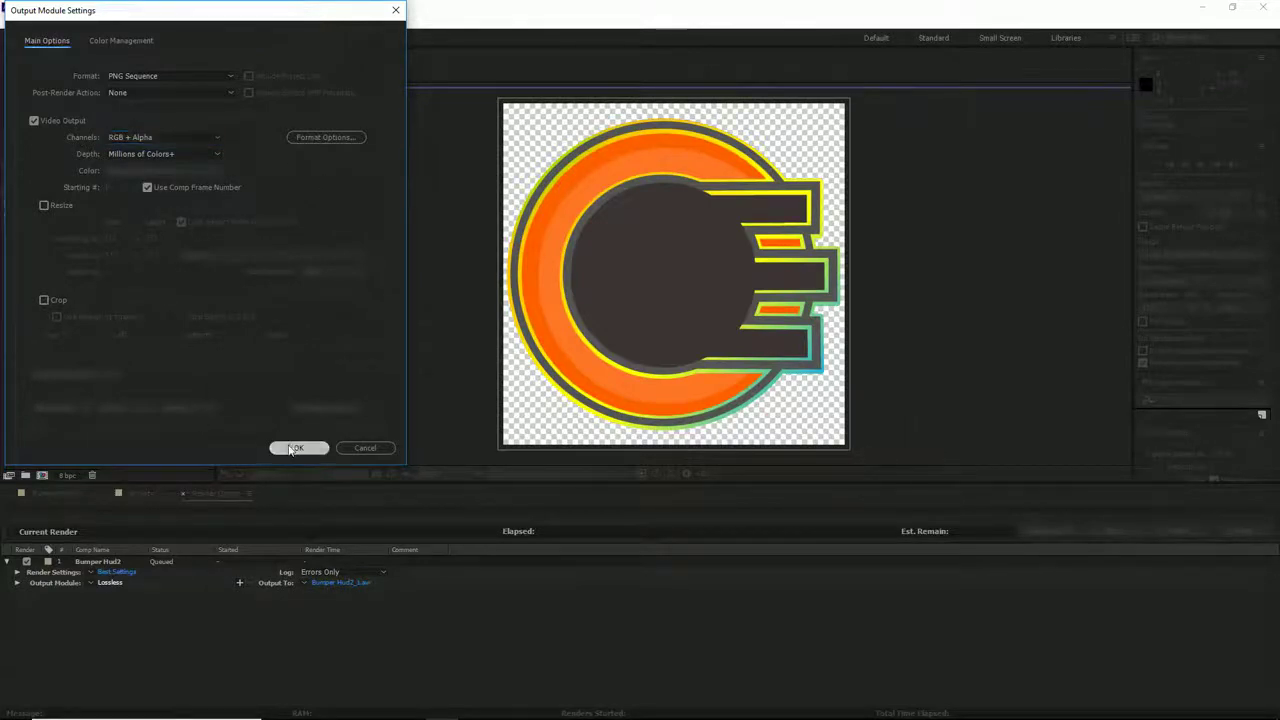
Point the output to the HUD to png folder after deleting the old Bumper Hud2 subfolder
left_click(353, 582)
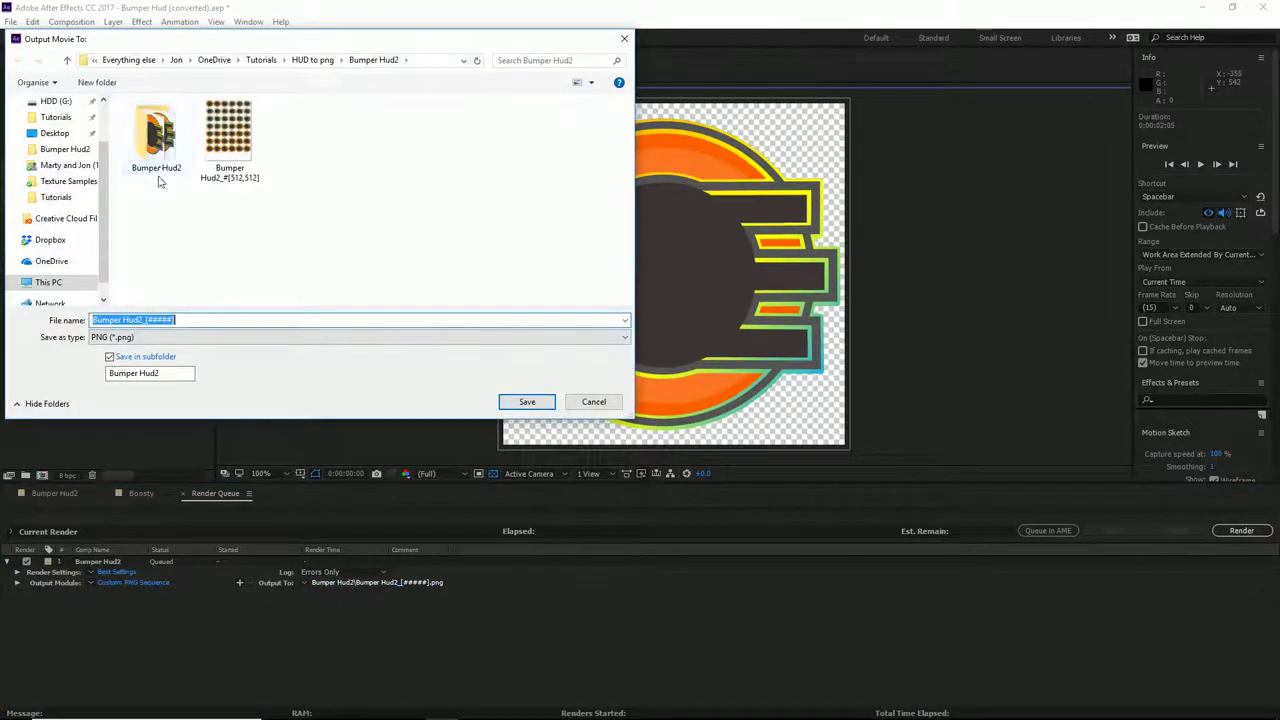
left_click(156, 135)
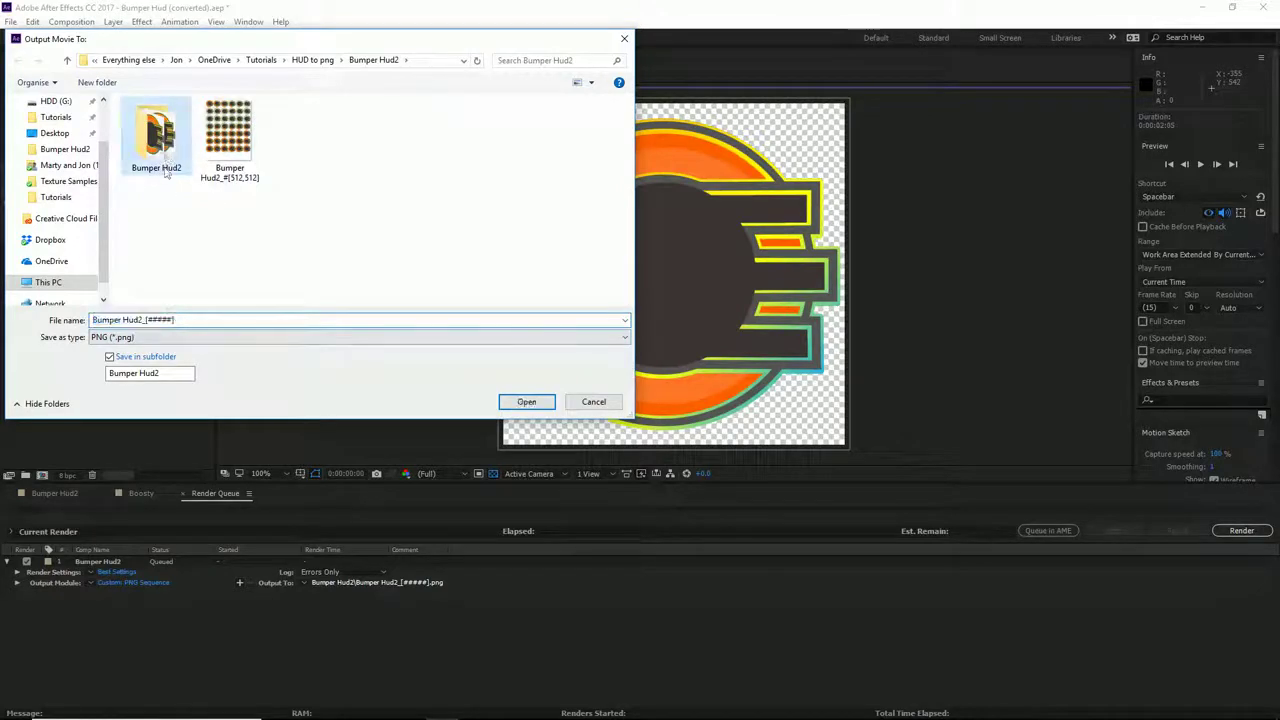
key("Delete")
left_click(527, 401)
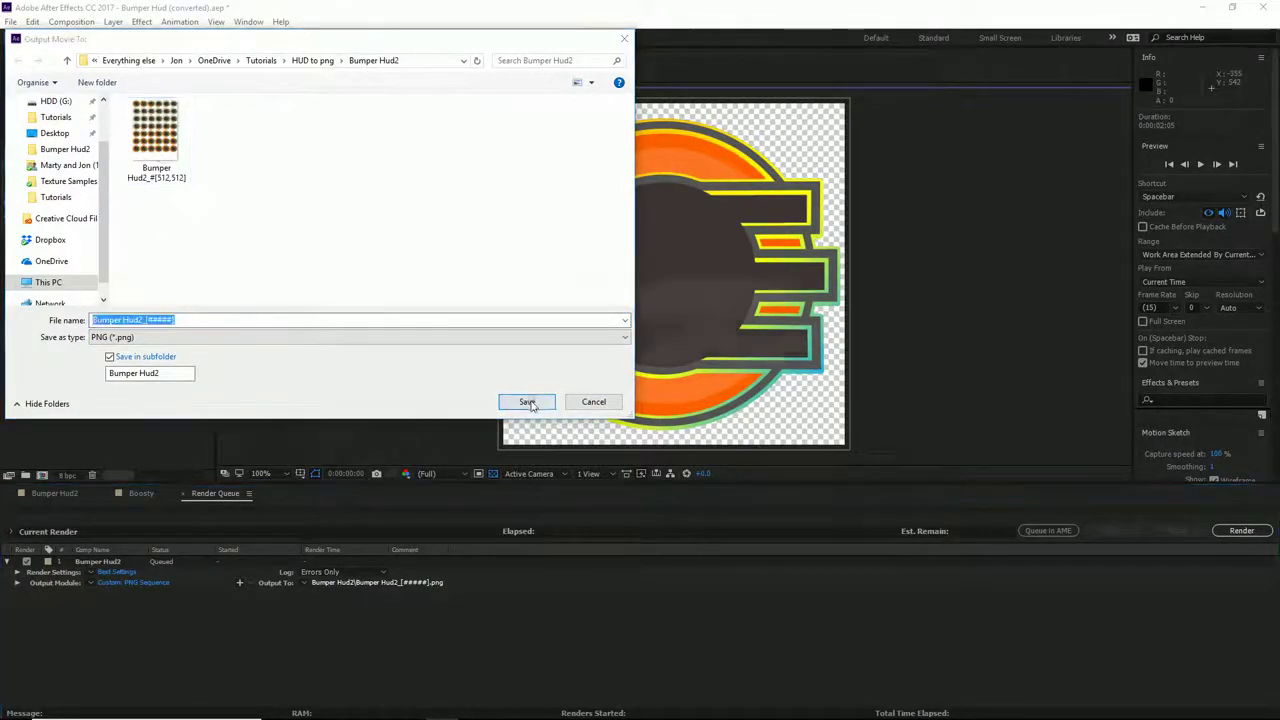
left_click(790, 384)
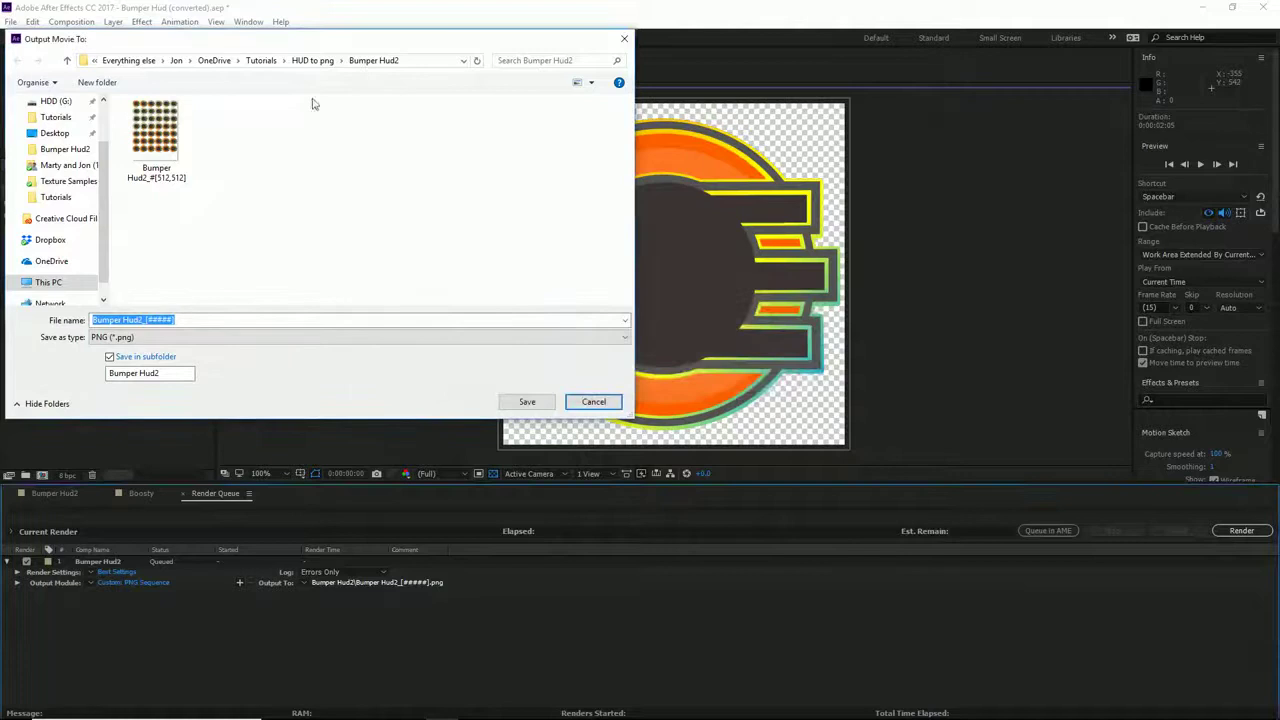
left_click(323, 62)
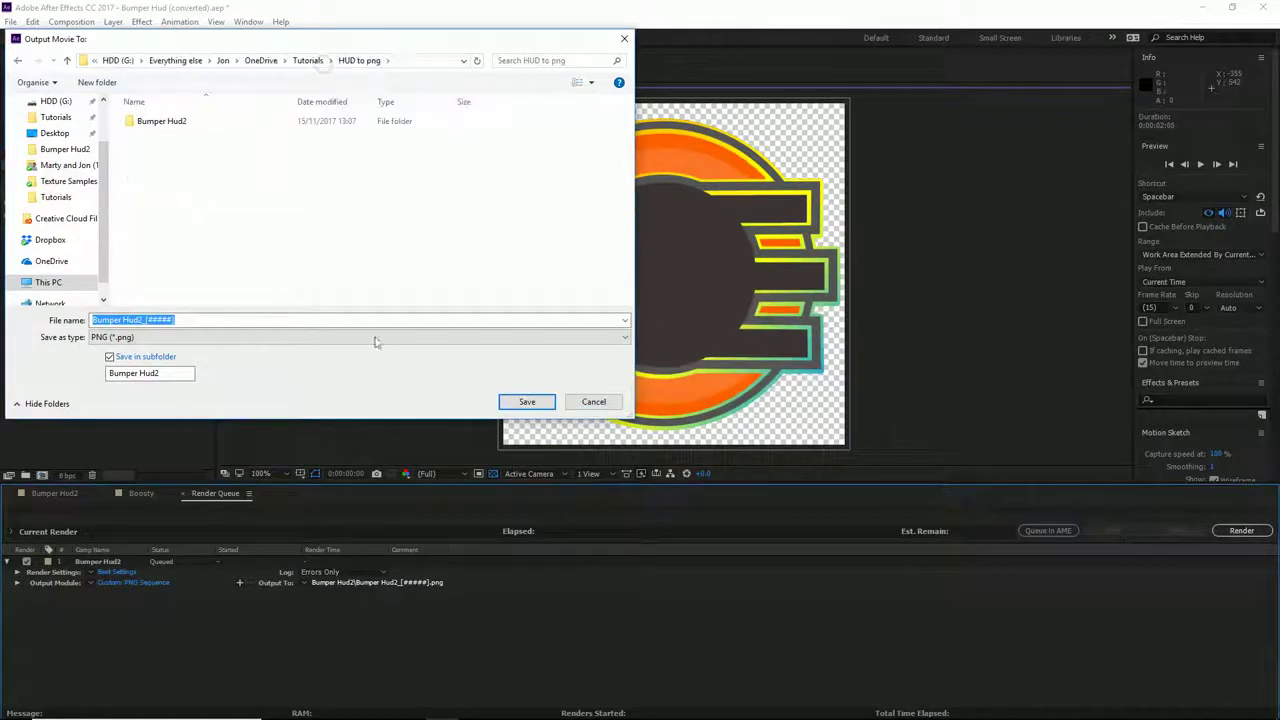
Confirm the output file name, render the PNG sequence, and switch to the frames folder
left_click(142, 320)
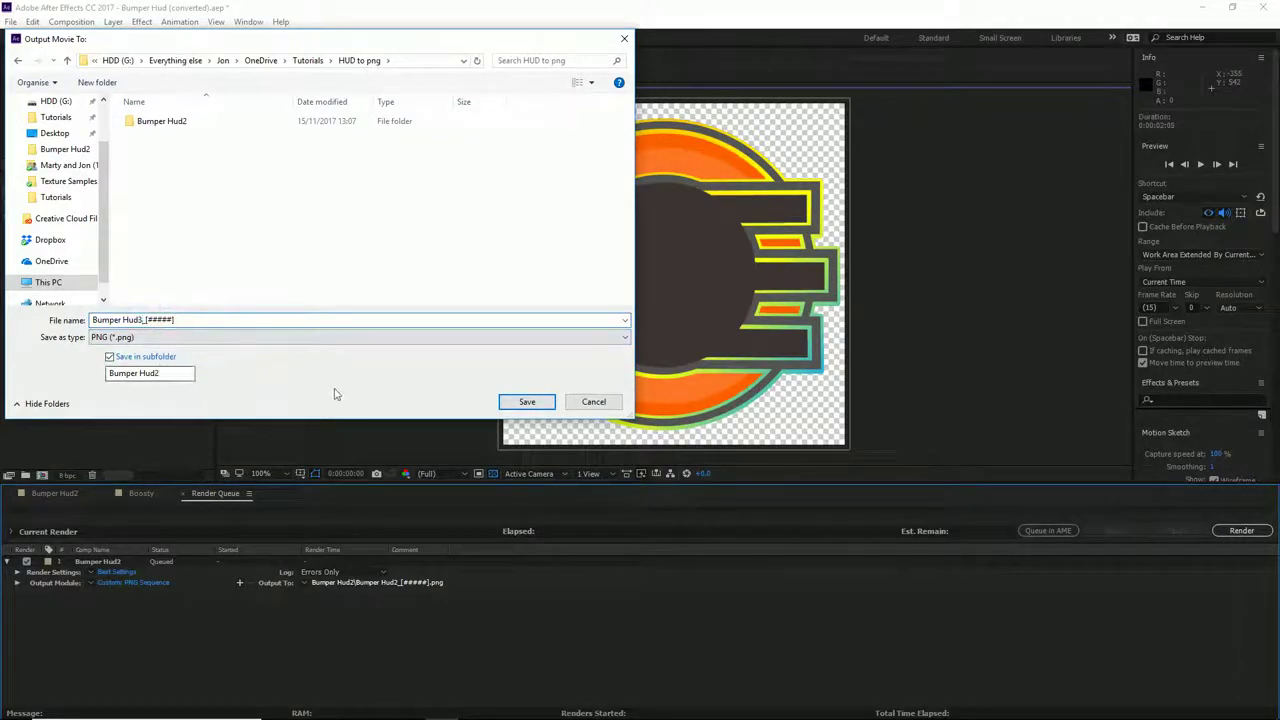
key("Return")
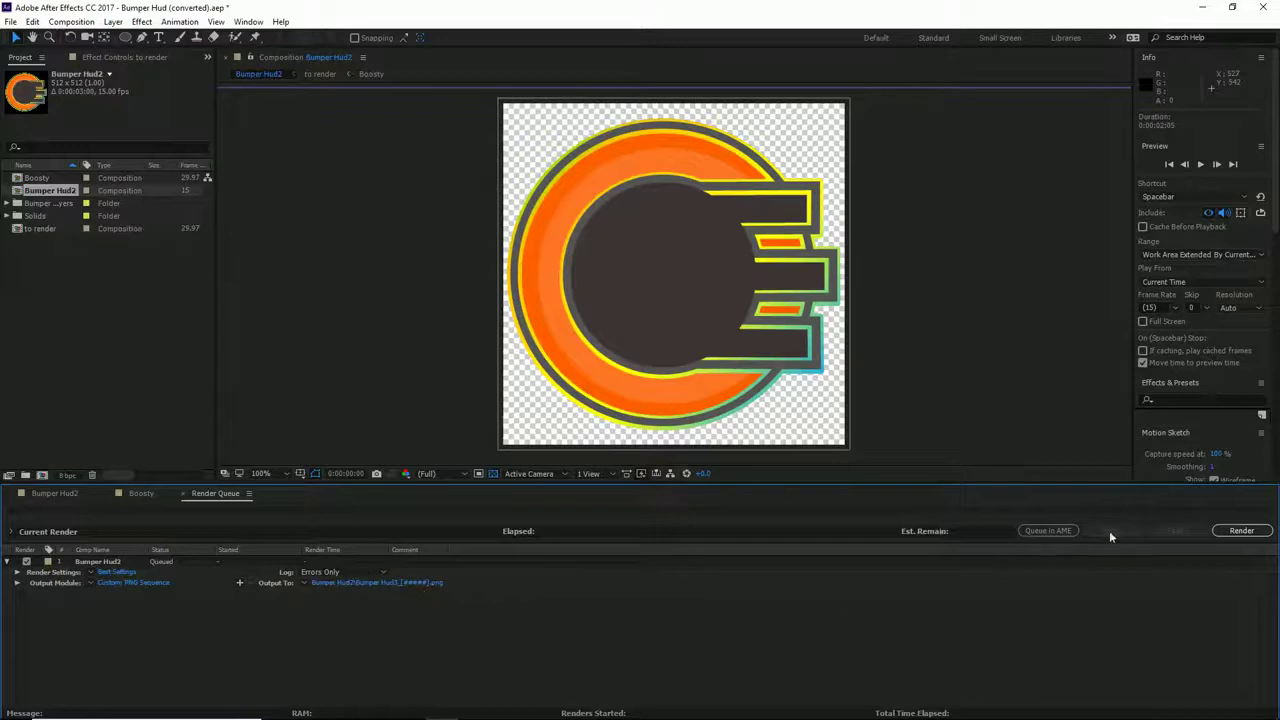
left_click(1217, 533)
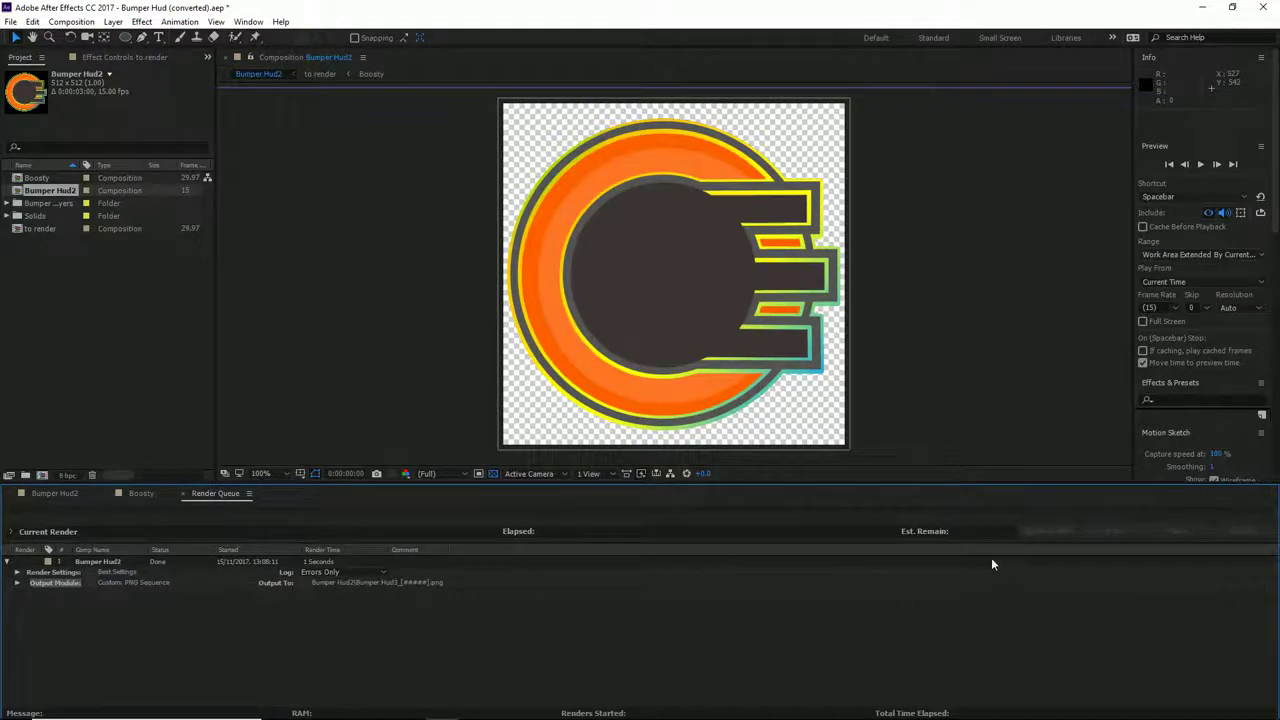
key("alt+Tab")
key("alt+Tab")
key("alt+Tab")
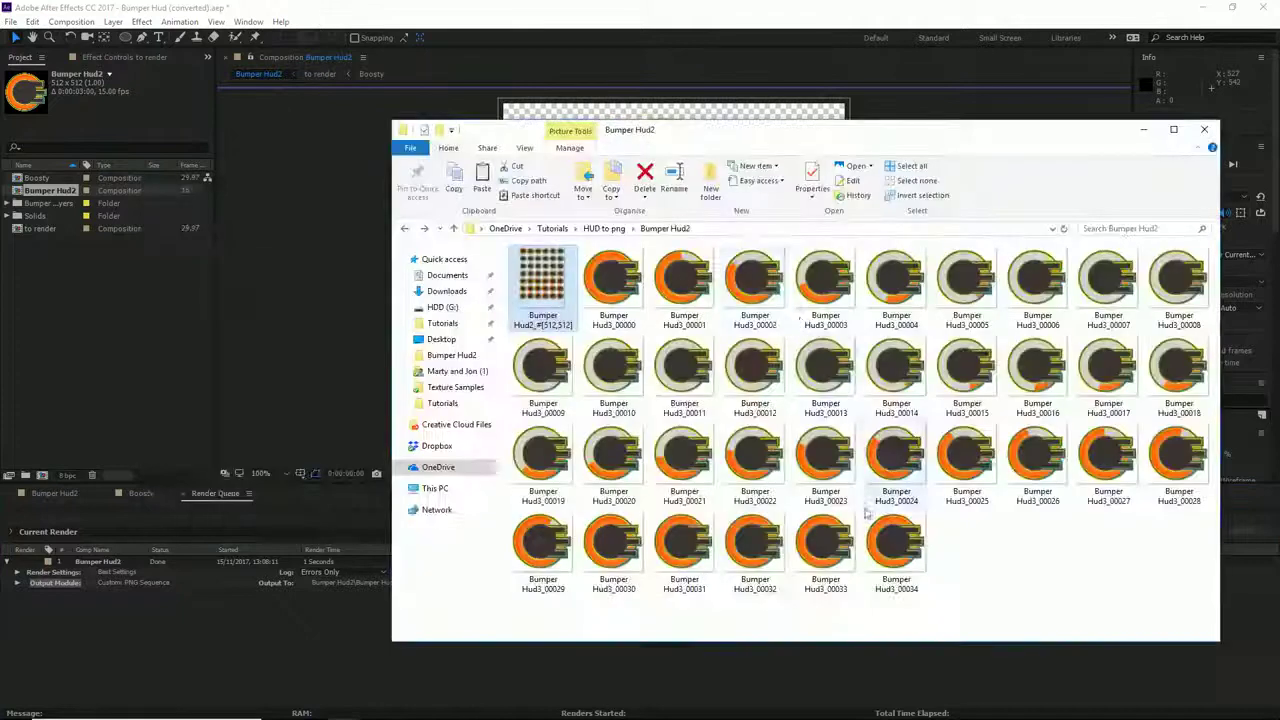
Open the Bumper Hud2 folder and select frames Hud3_00000 through 00034
left_click(606, 229)
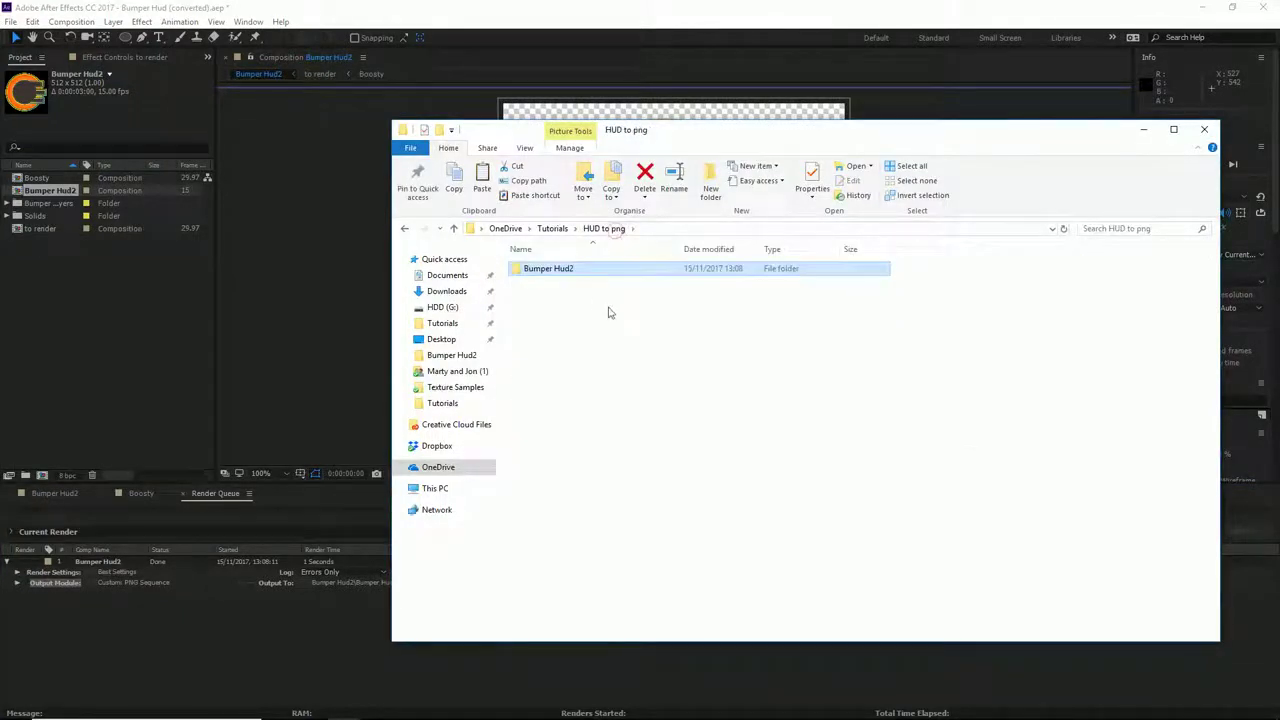
double_click(564, 269)
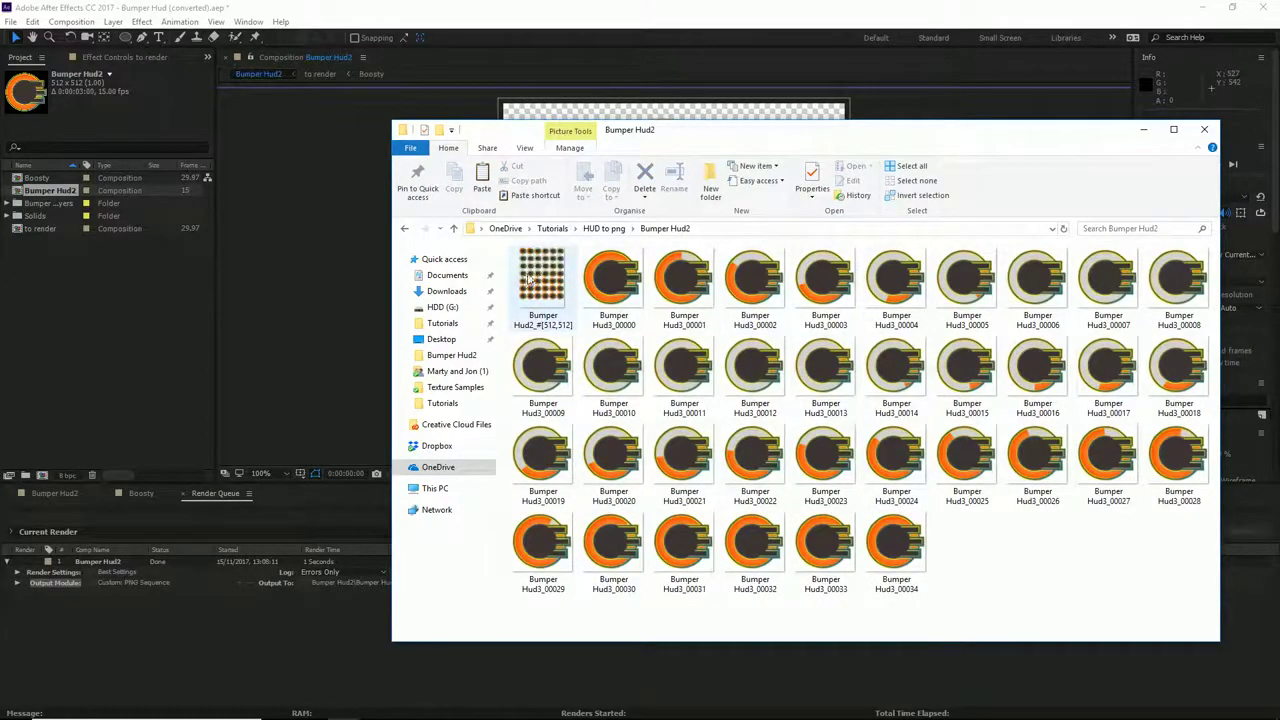
left_click(605, 280)
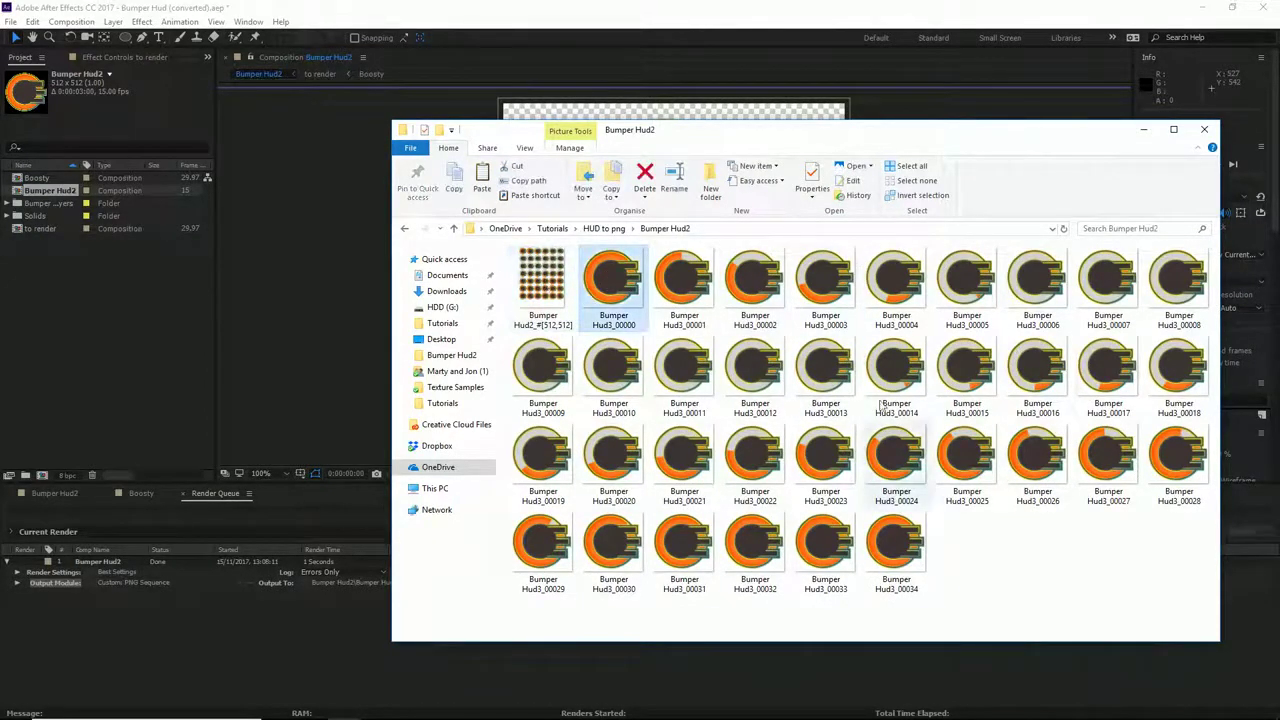
left_click(915, 560, "shift")
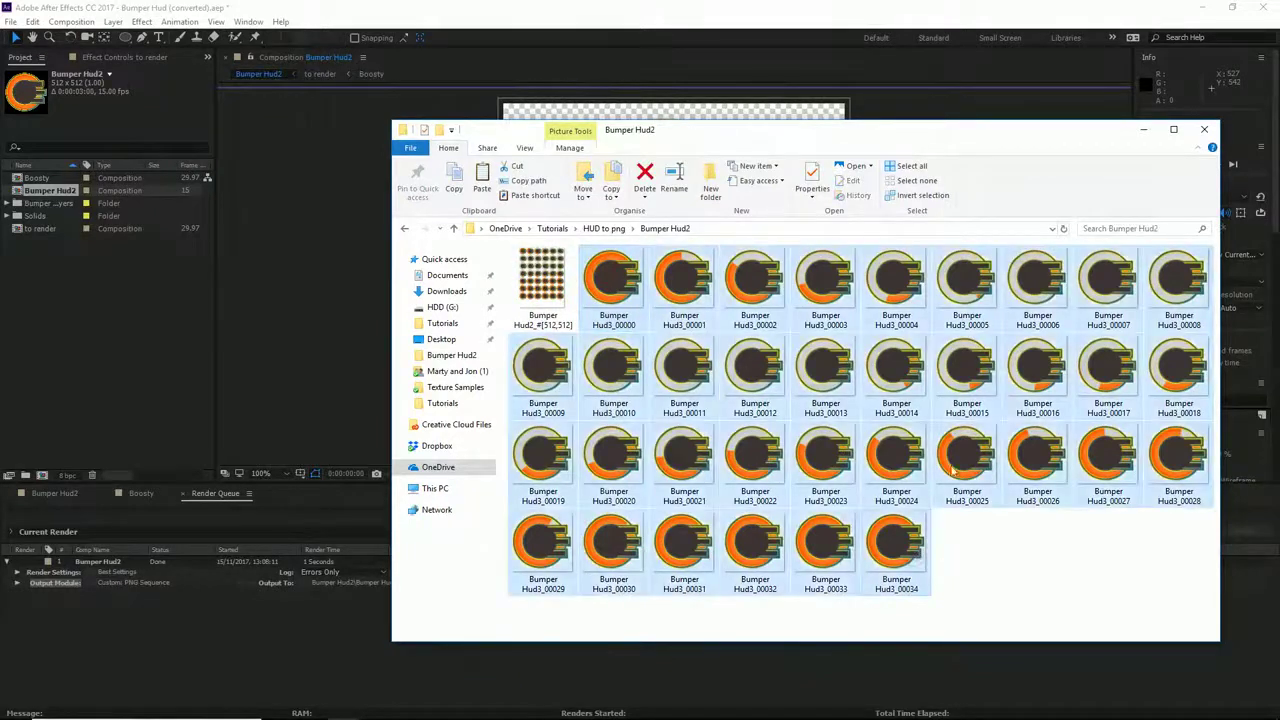
left_click(1090, 552)
Preview the rendered frames one by one in Photos, then move over to Unreal Editor
double_click(617, 278)
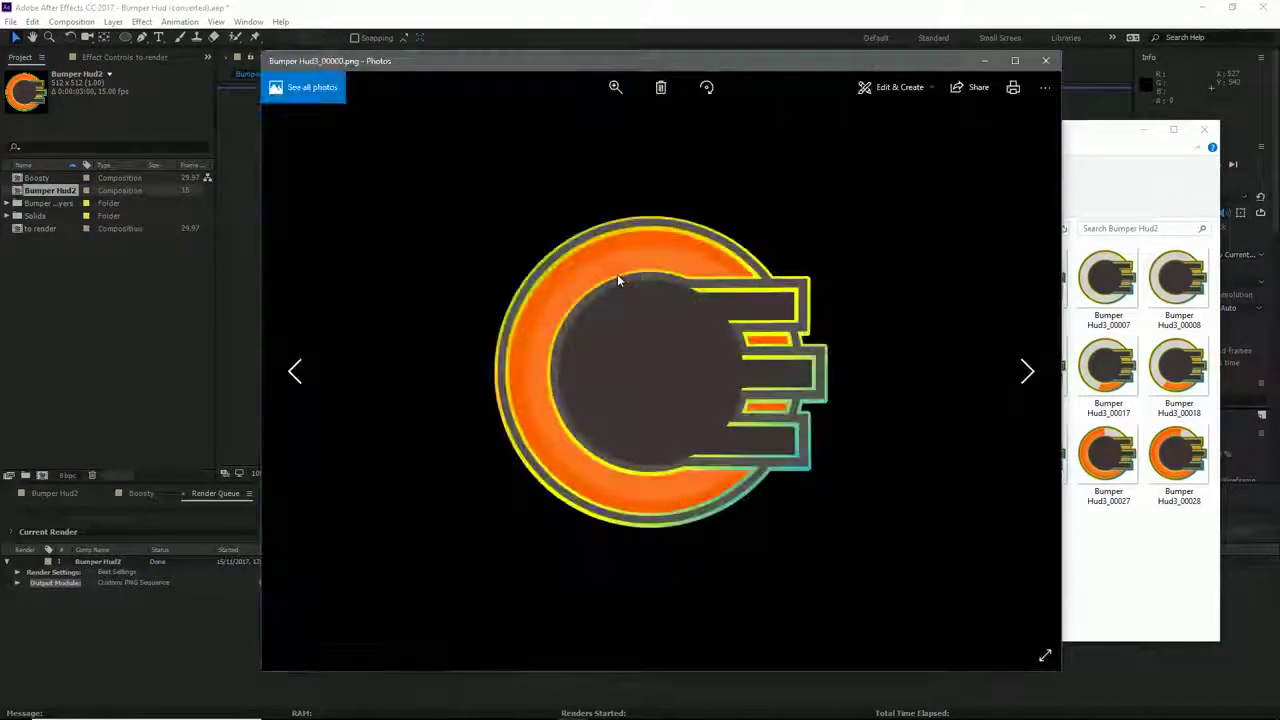
key("Right")
key("Right")
key("Right")
key("Right")
key("Right")
key("Right")
key("Right")
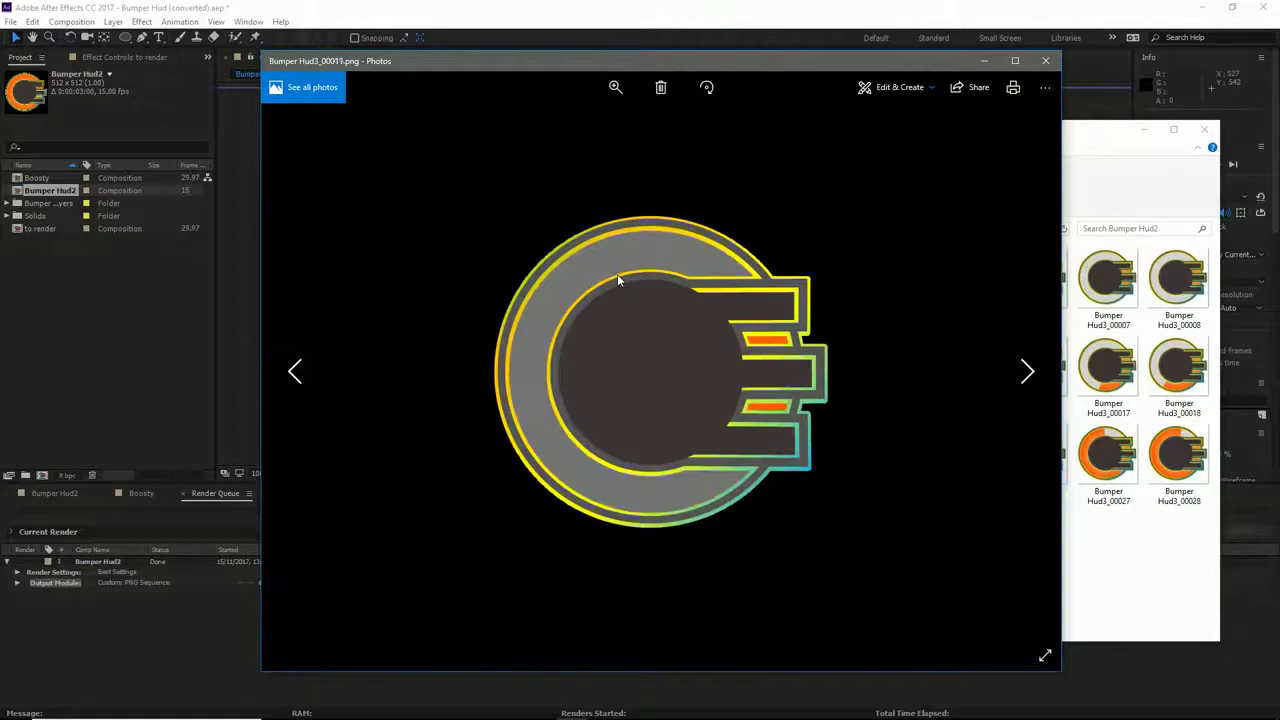
key("Right")
key("Right")
key("Right")
key("Right")
left_click(1046, 60)
left_click(997, 566)
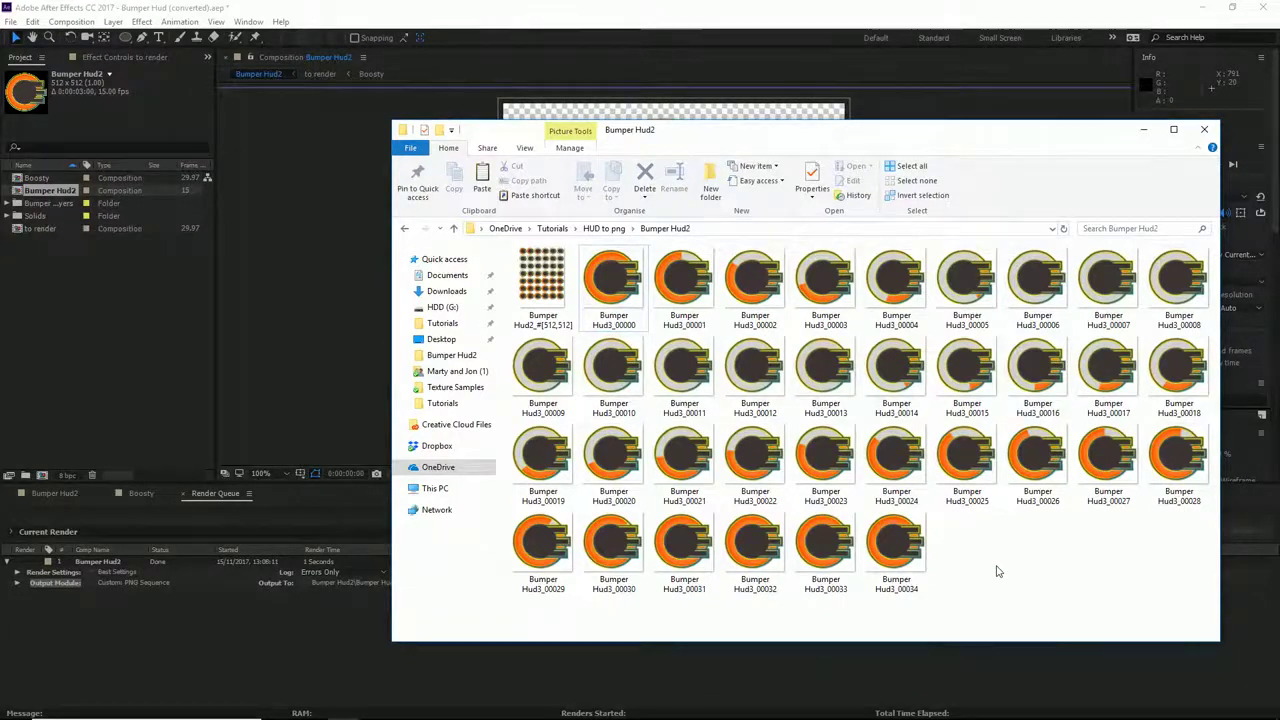
key("alt+Tab")
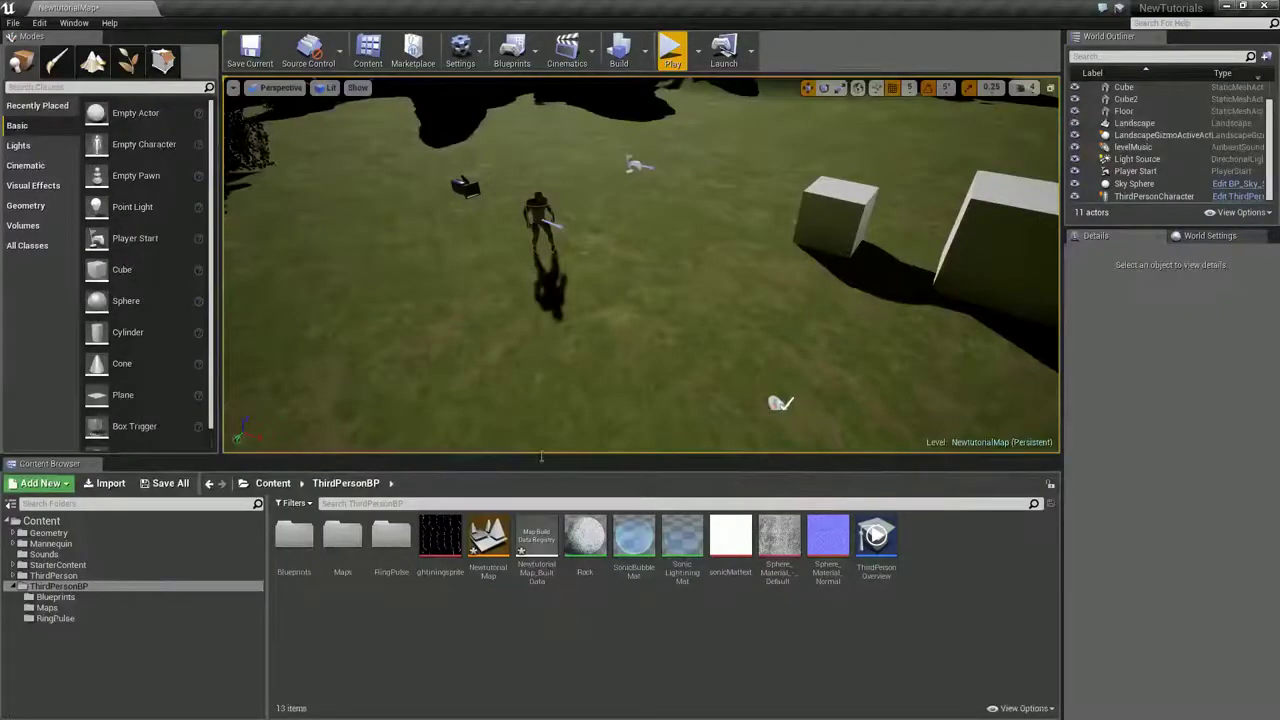
Fly around the level, then open and cancel the Content Browser's Import dialog
mouse_move(690, 247)
left_mouse_down()
mouse_move(737, 277)
mouse_move(720, 260)
mouse_move(741, 216)
mouse_move(757, 237)
mouse_move(795, 244)
mouse_move(702, 239)
left_mouse_up()
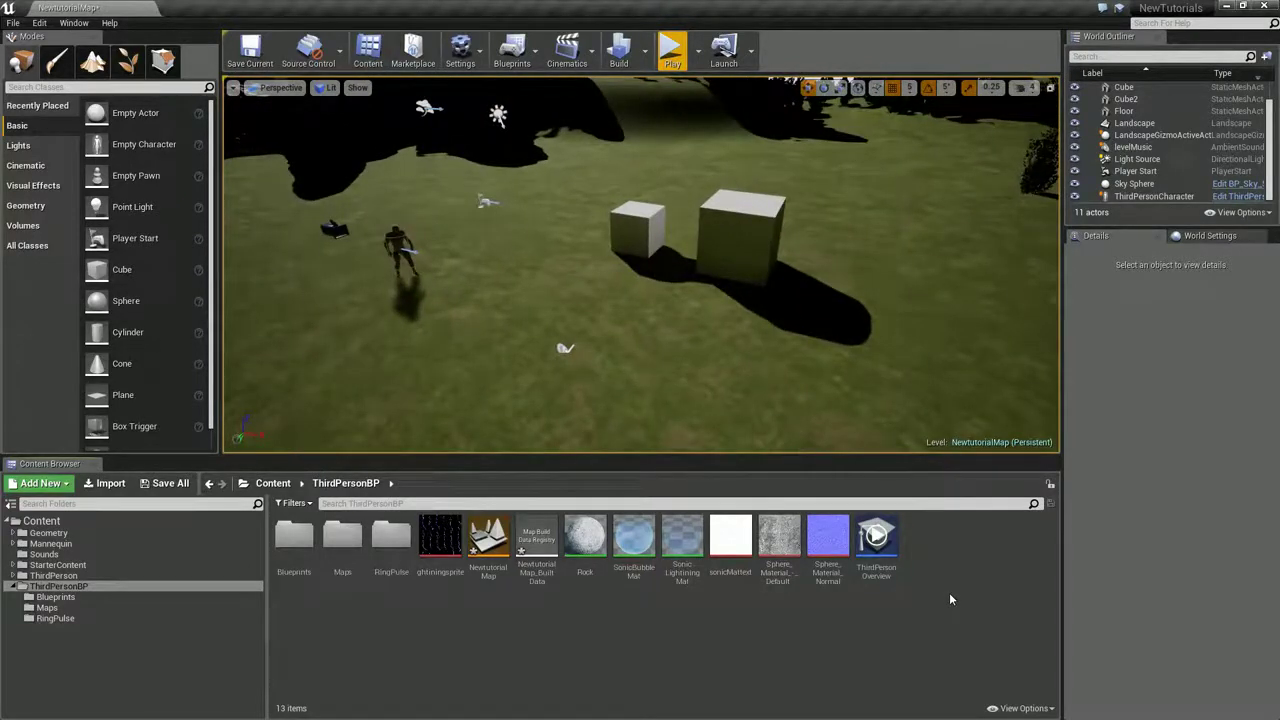
left_click(110, 483)
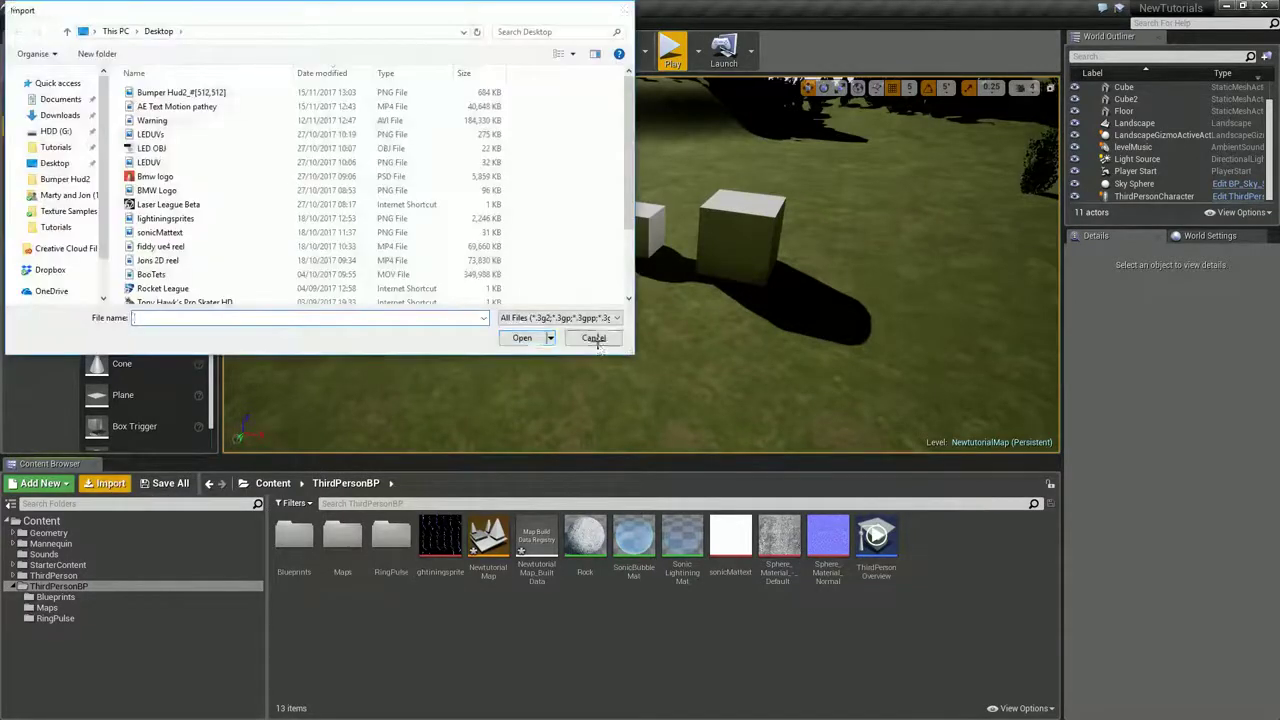
left_click(594, 337)
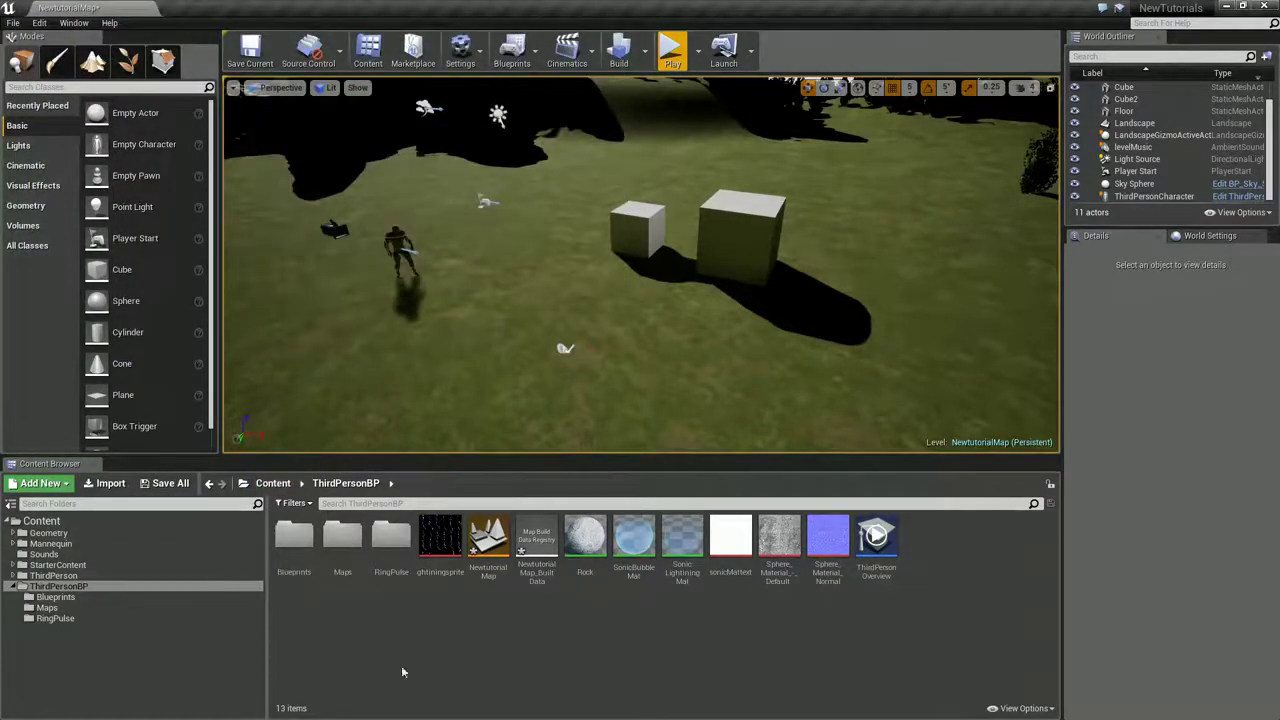
Create a new PowerPNGS folder under ThirdPersonBP and open it
right_click(448, 646)
left_click(481, 297)
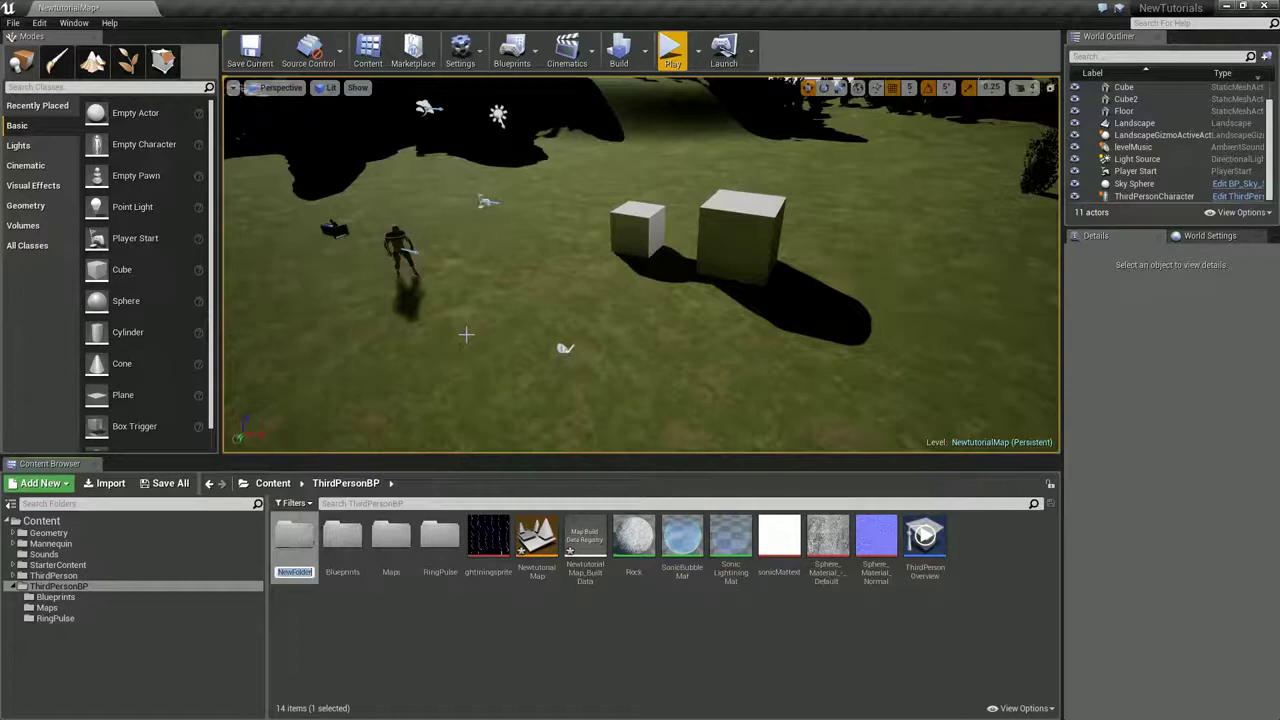
type("PowerPNGS")
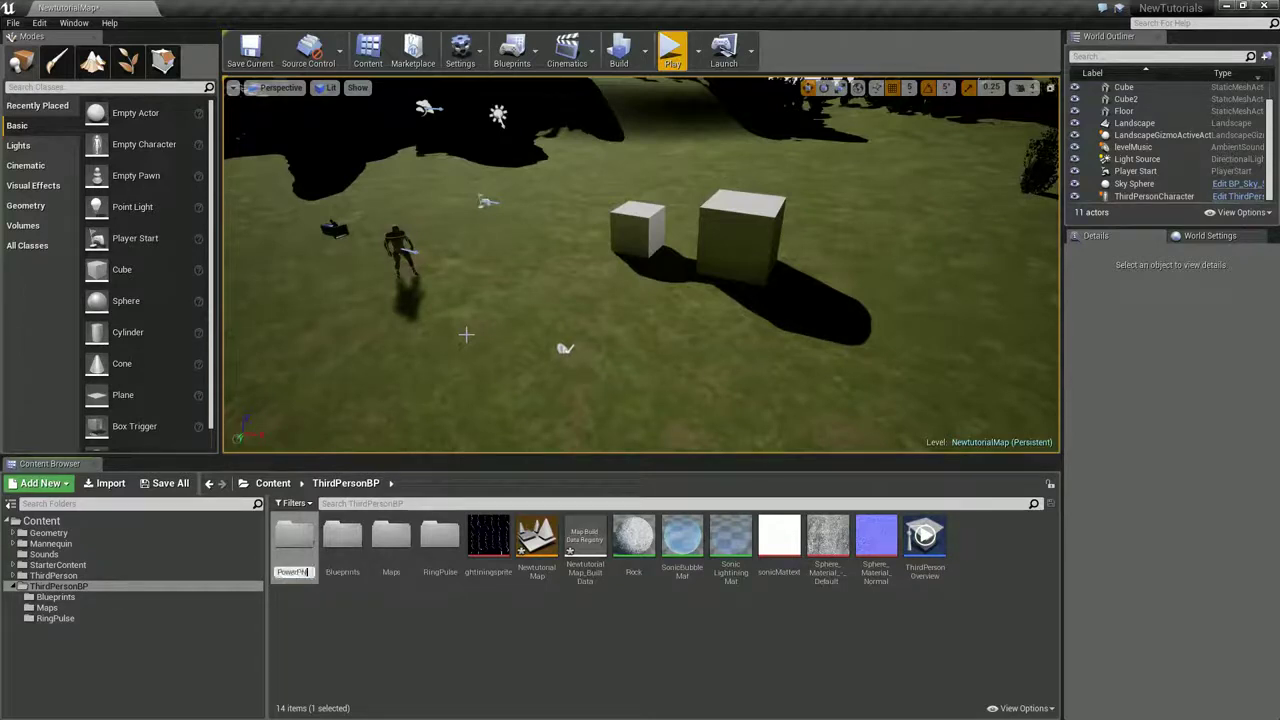
key("Return")
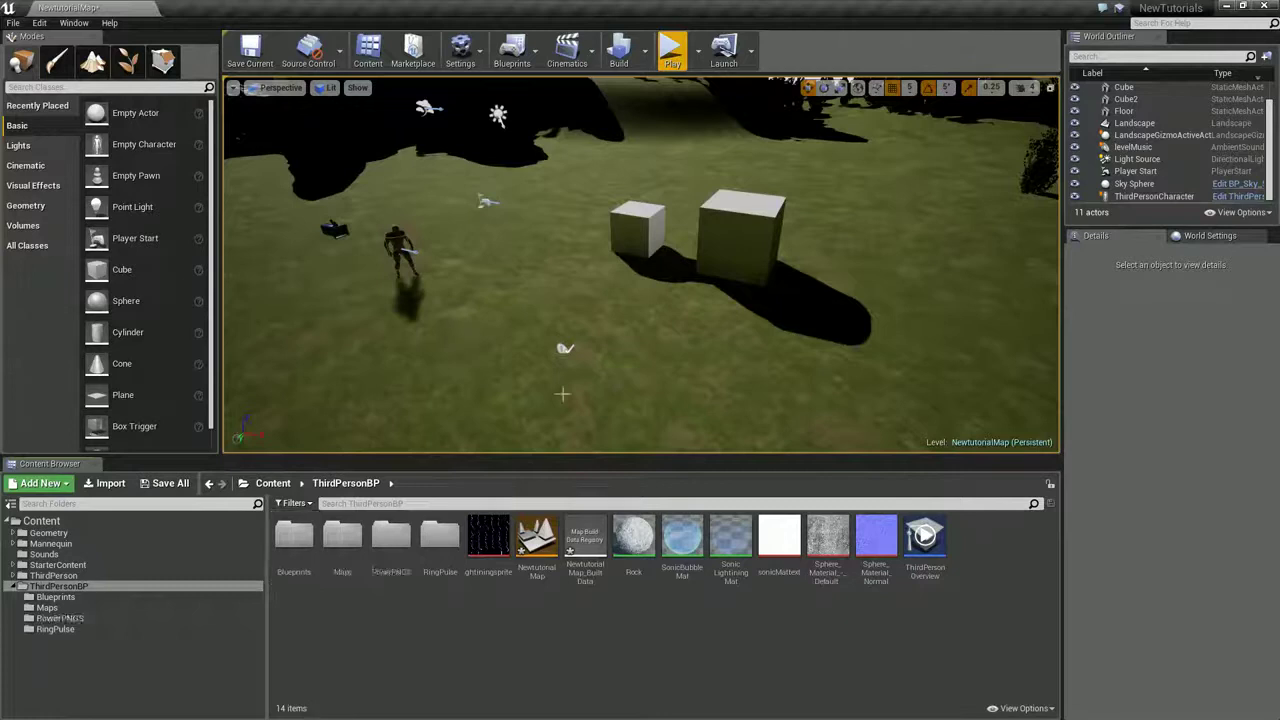
double_click(394, 562)
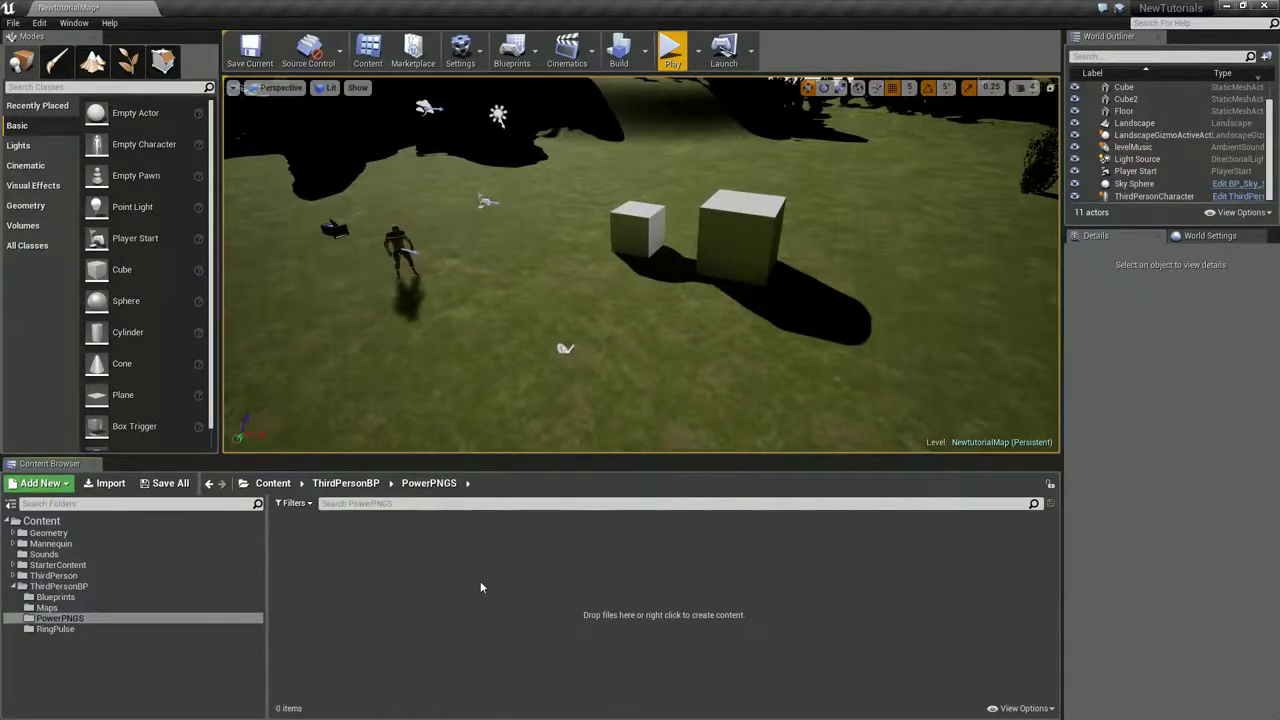
Drag all 35 rendered PNG frames from Explorer into PowerPNGS
key("alt+Tab")
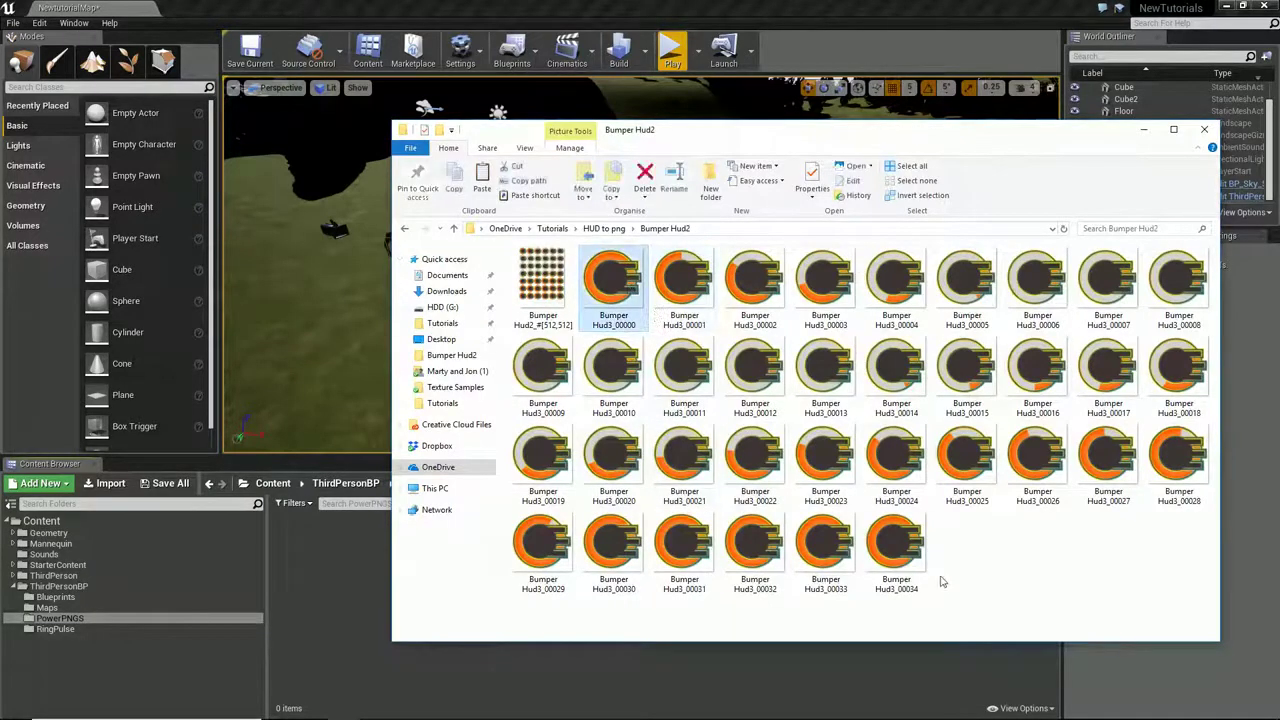
left_click(896, 560, "shift")
left_click_drag(603, 275, 318, 596)
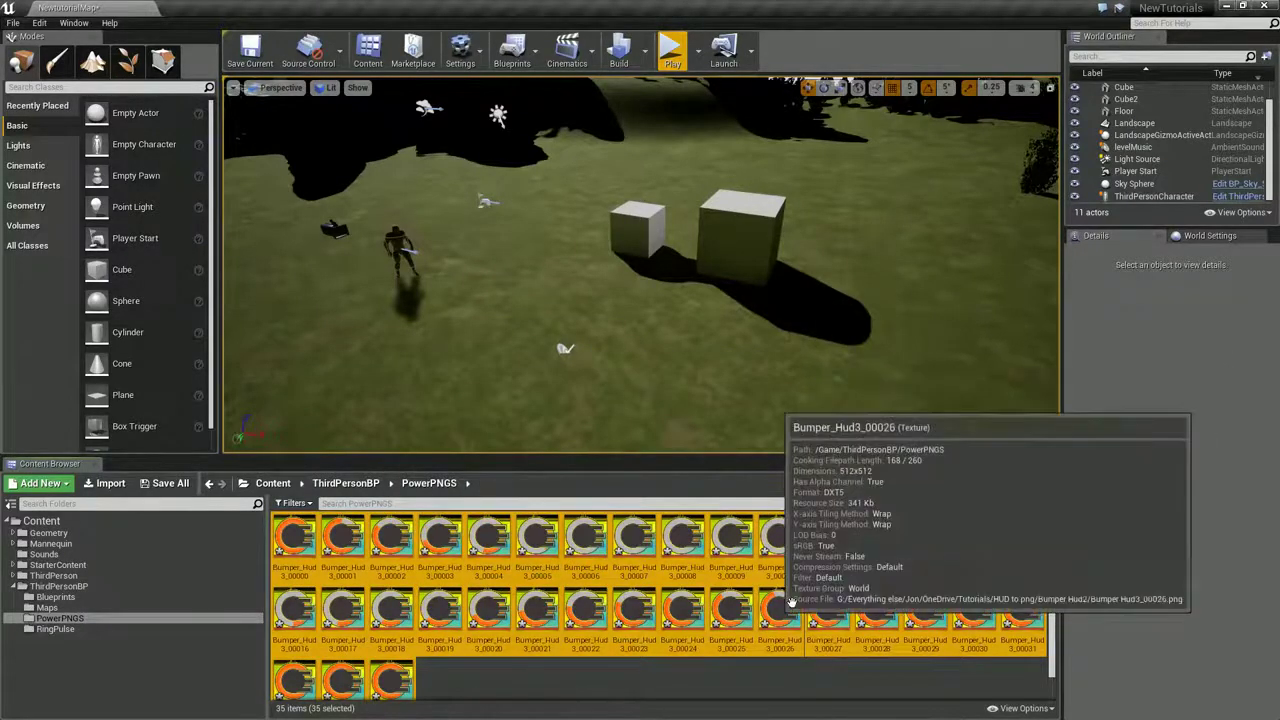
Create a sprite from each selected Bumper_Hud3 frame texture via Sprite Actions
right_click(298, 545)
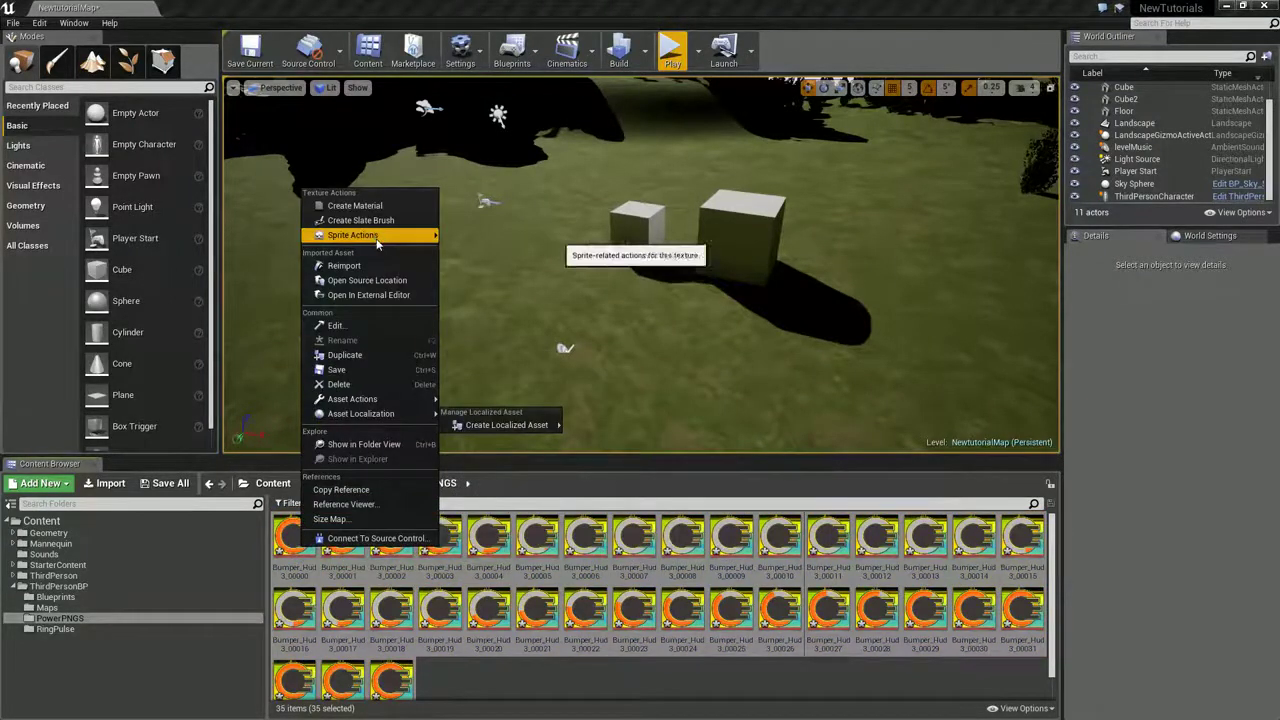
mouse_move(378, 243)
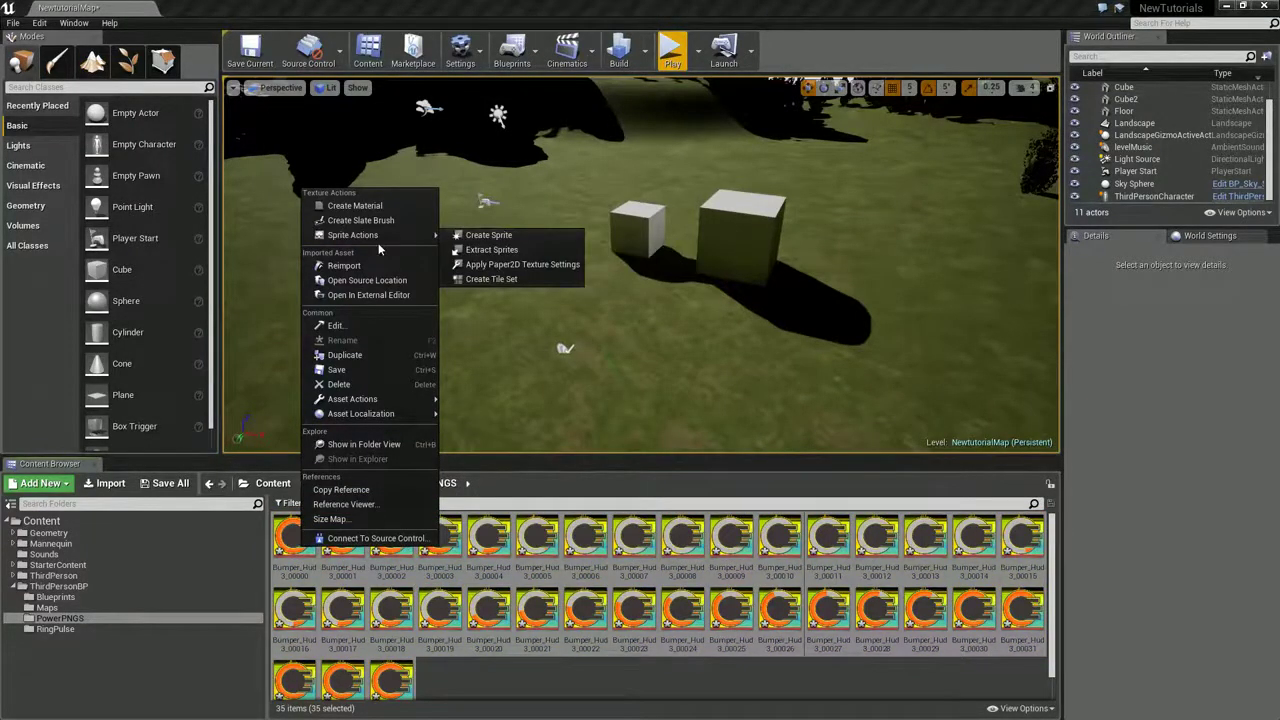
left_click(488, 235)
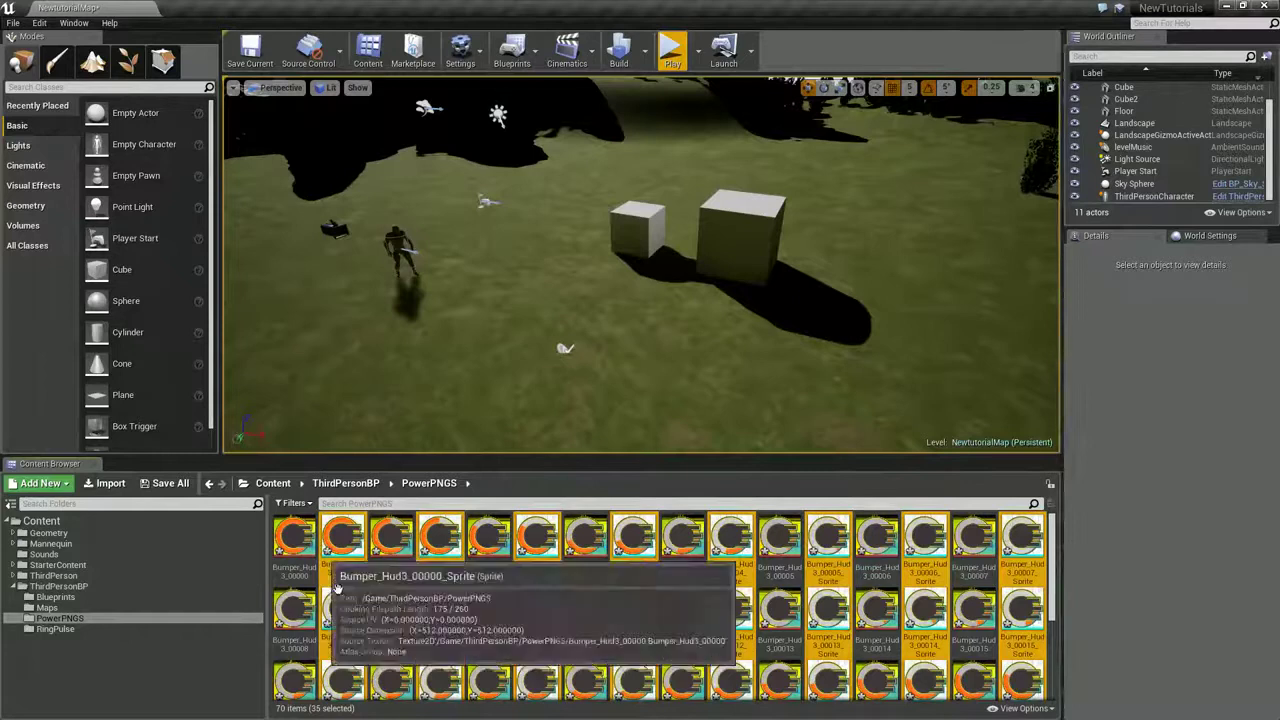
Build the Bumper_Hud3 flipbook from the sprites, open it maximized, then return to After Effects
right_click(342, 541)
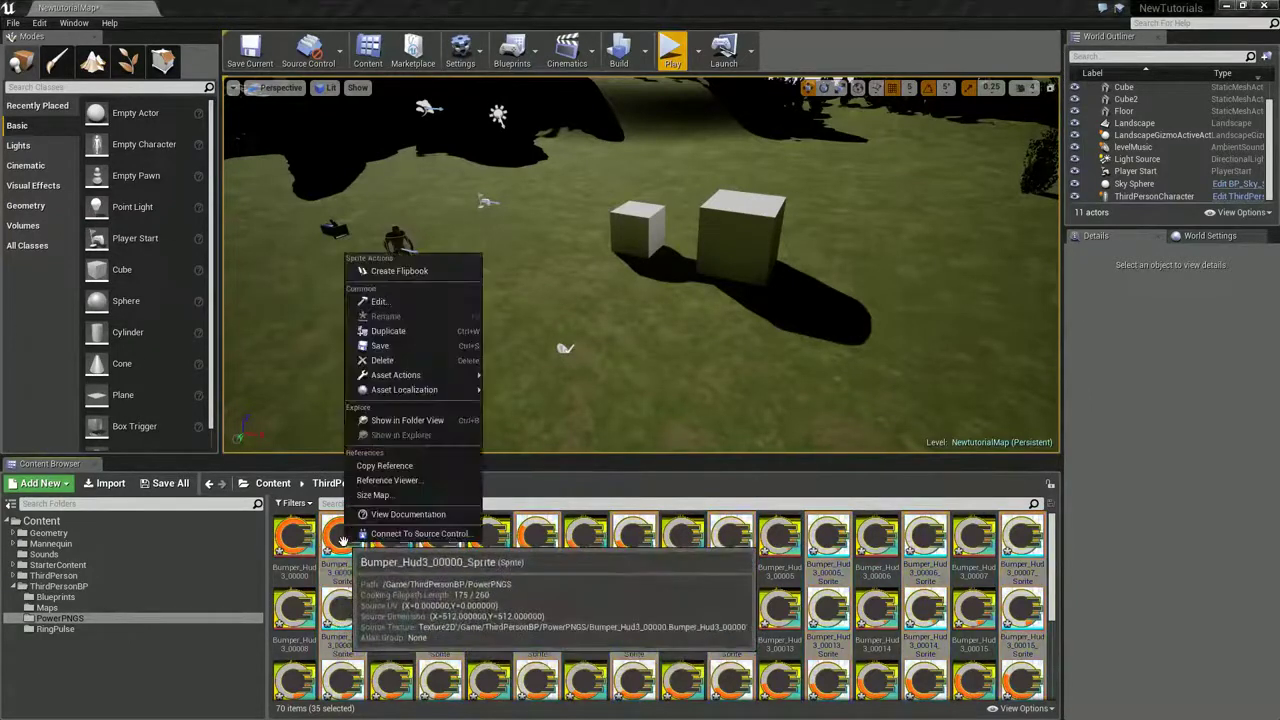
left_click(385, 277)
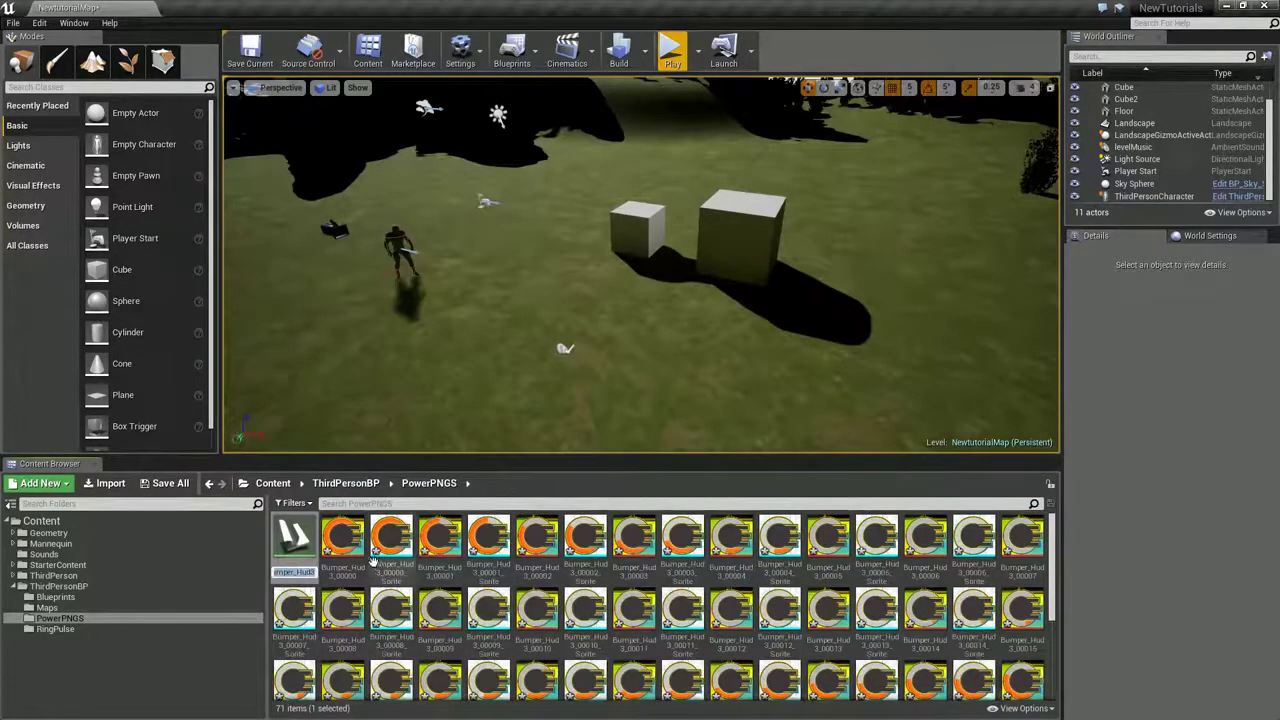
left_click(298, 540)
double_click(298, 540)
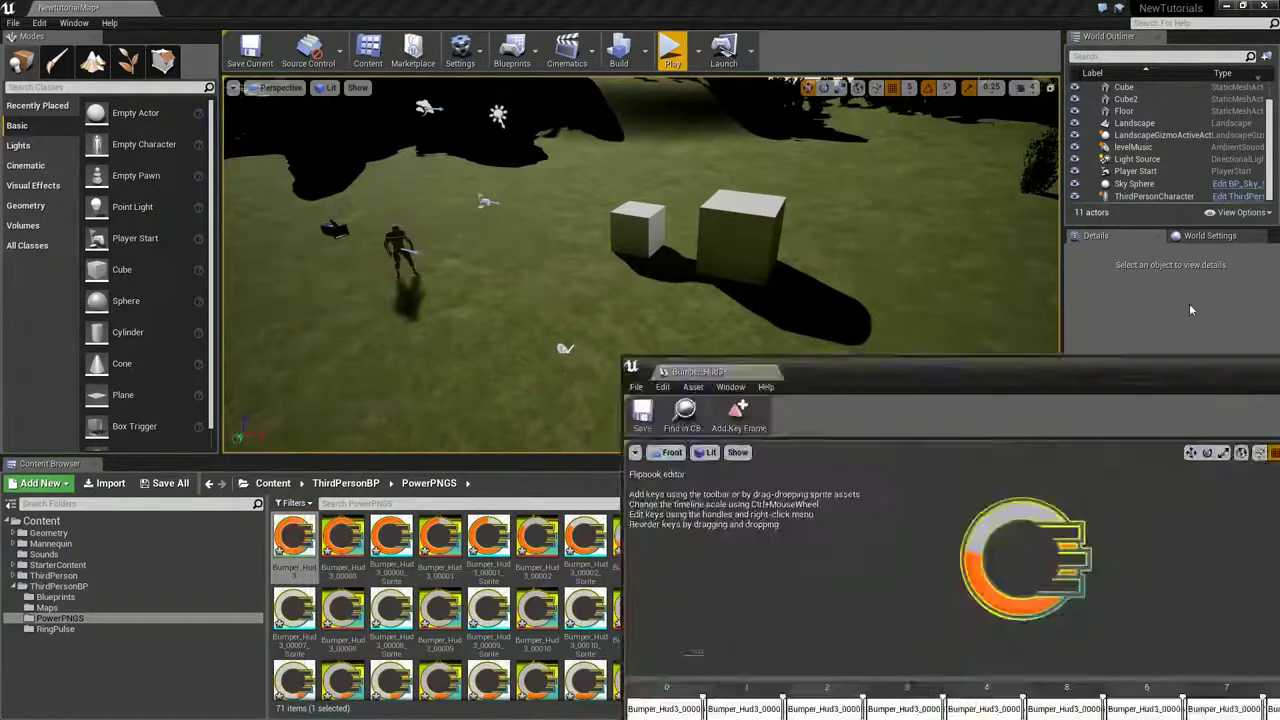
left_click_drag(700, 366, 613, 6)
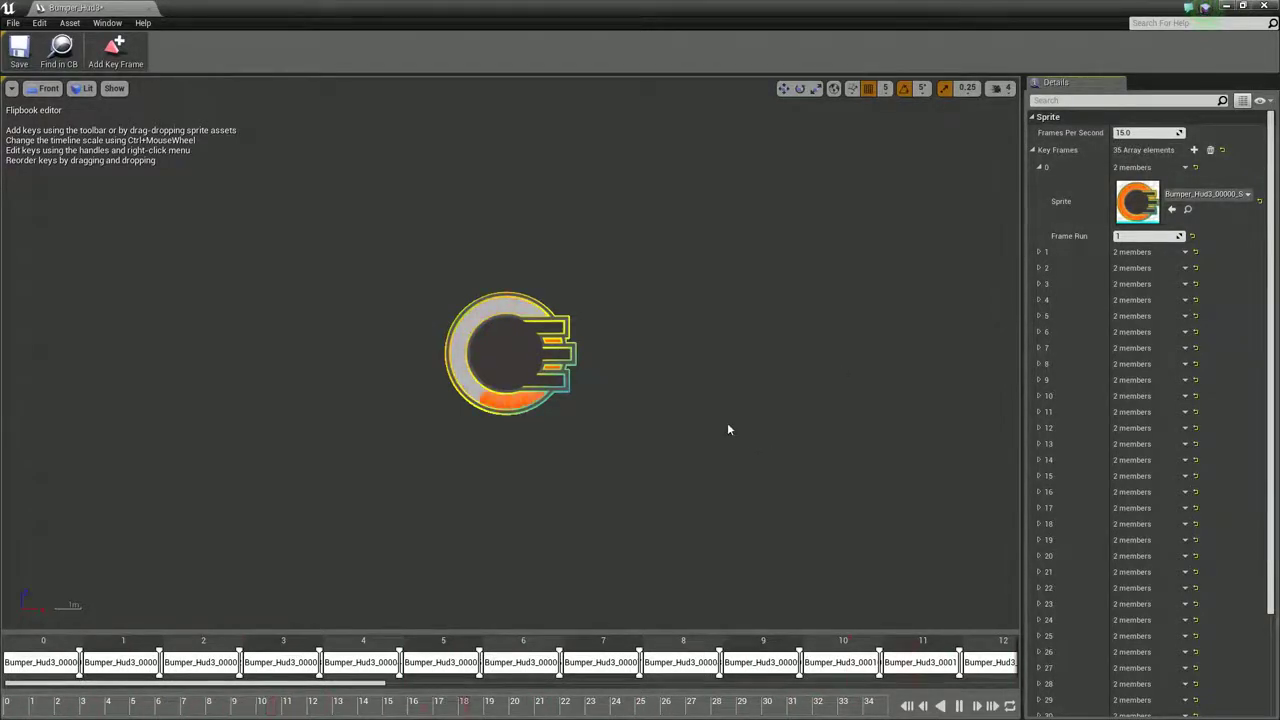
key("alt+Tab")
key("Escape")
key("alt+Tab")
key("alt+Tab")
key("alt+Tab")
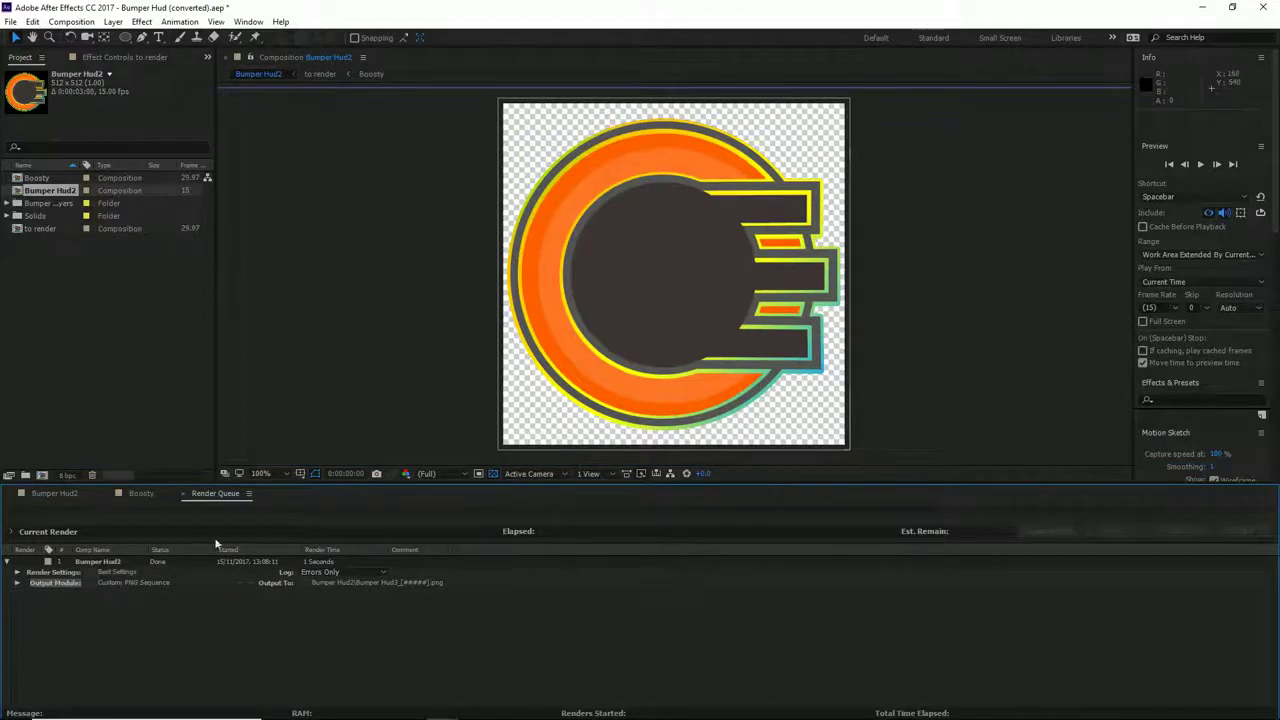
Open Bumper Hud2's Composition Settings with Ctrl+K and set the frame rate to 60
left_click(55, 493)
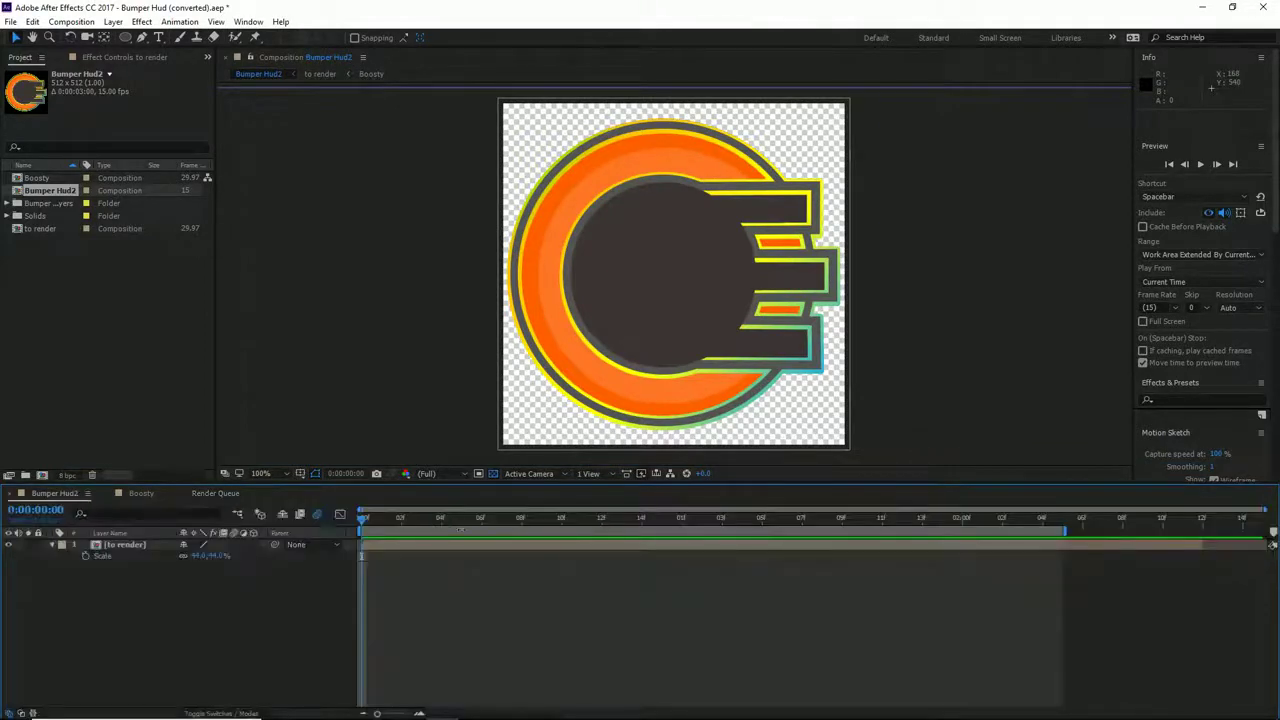
key("ctrl+k")
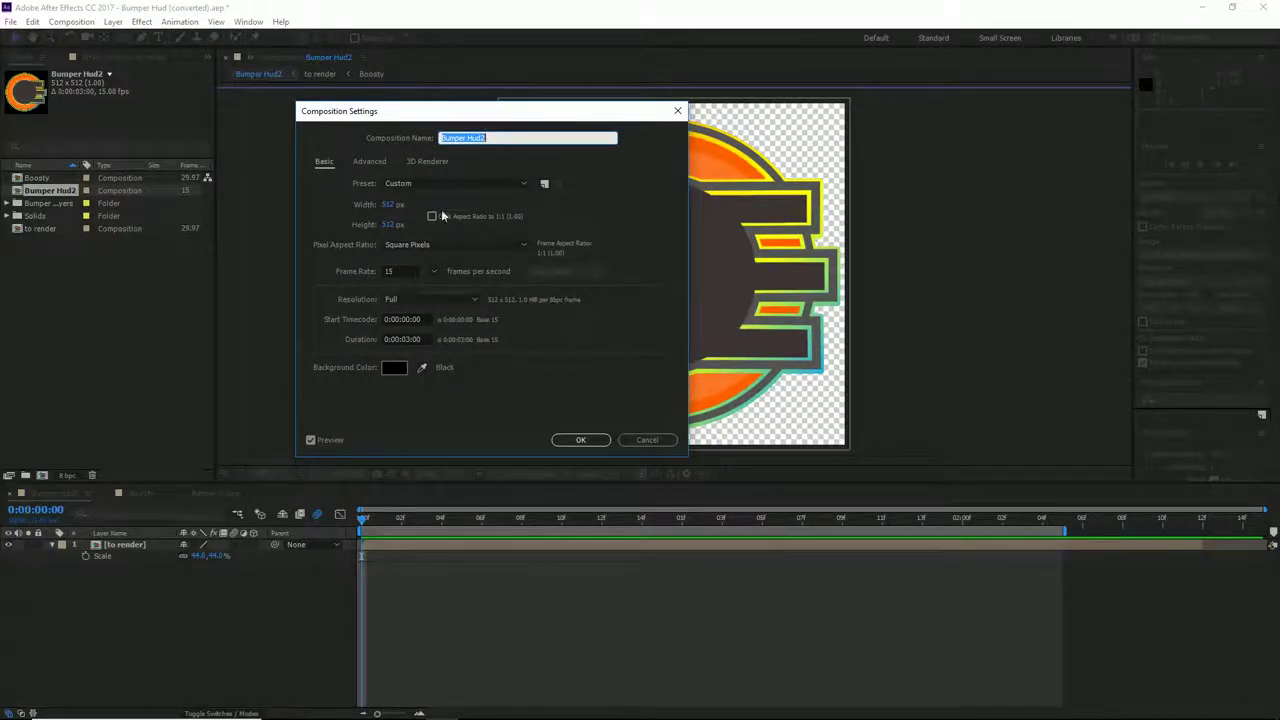
left_click_drag(423, 112, 350, 108)
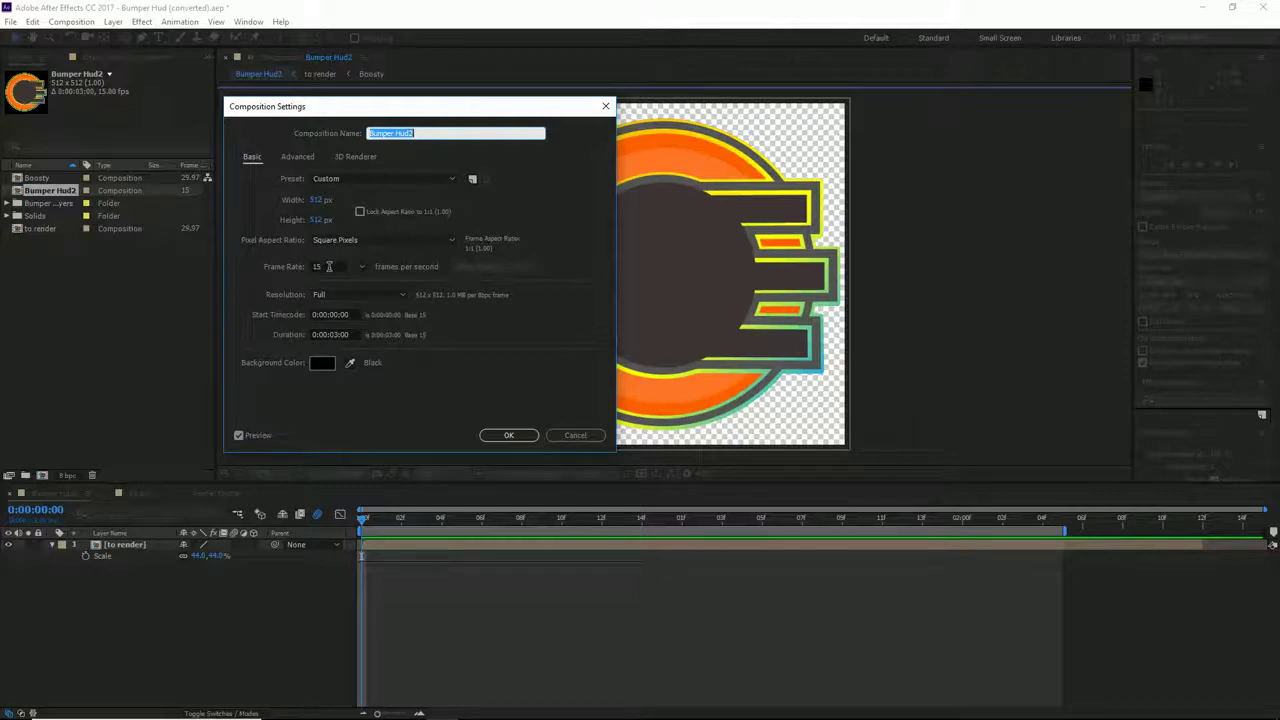
left_click(329, 266)
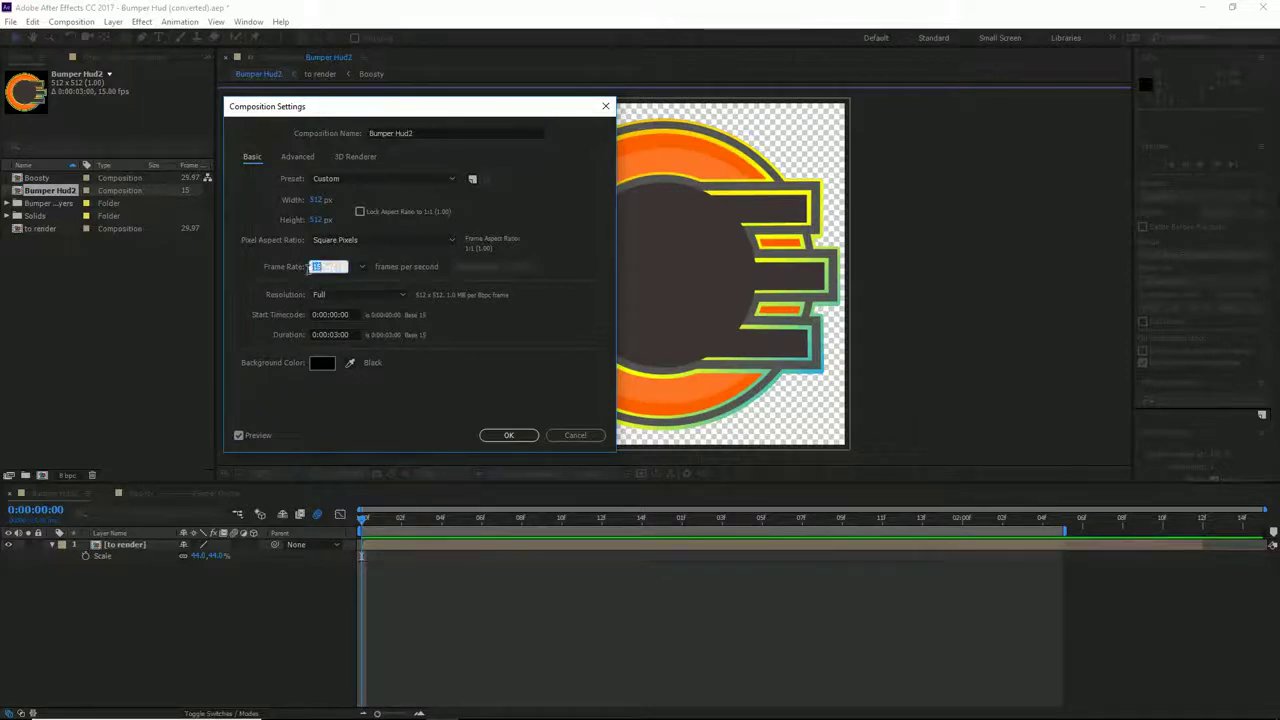
type("60")
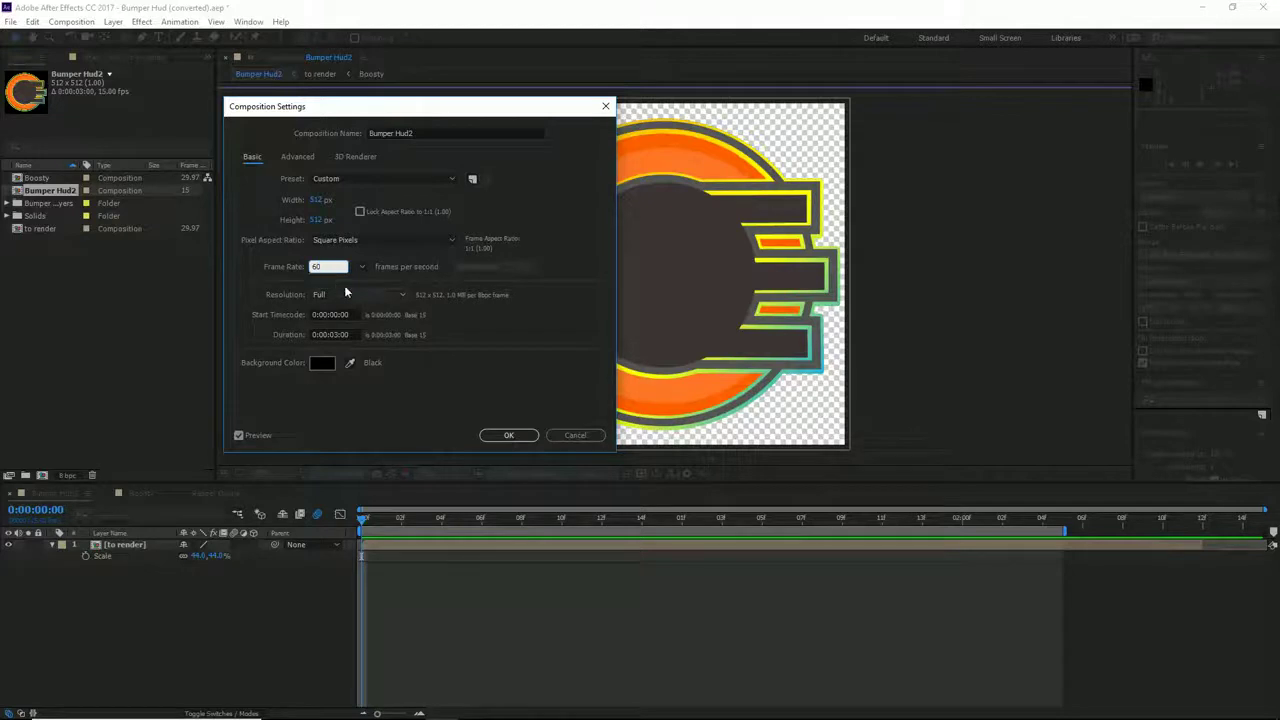
key("alt+Tab")
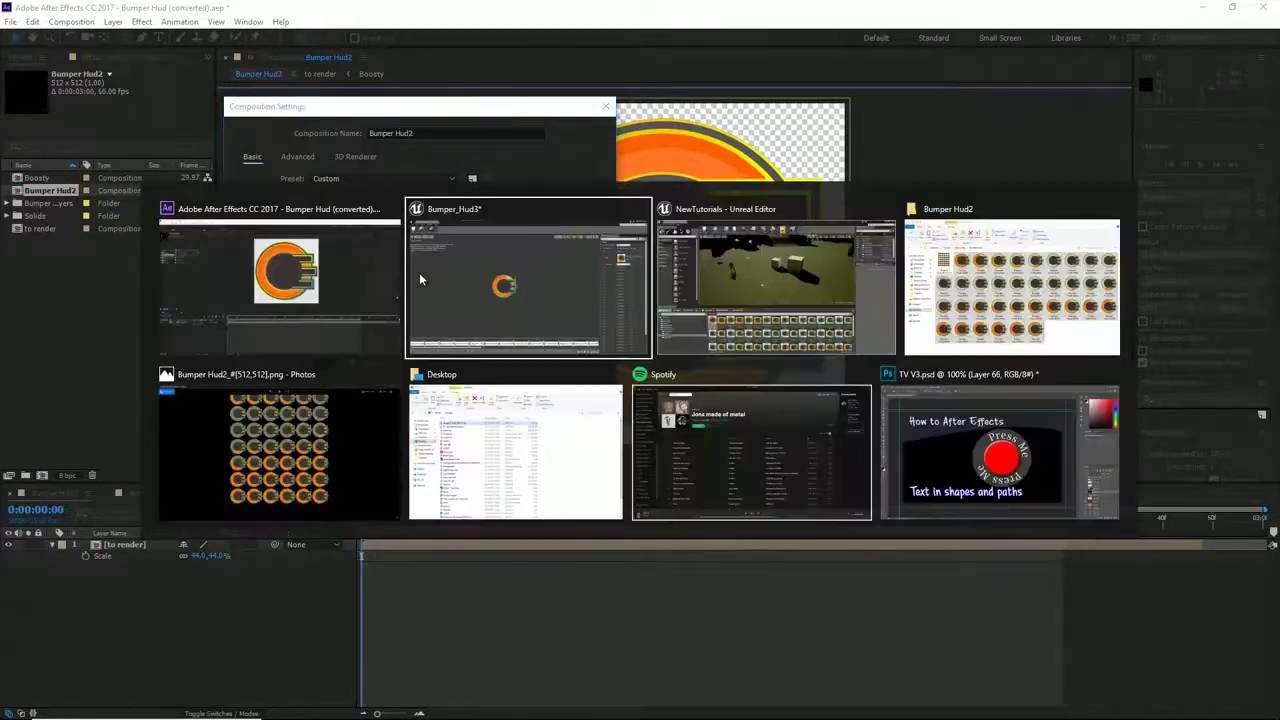
Arrange the exported frames folder and the Unreal flipbook editor windows side by side
left_click(419, 272)
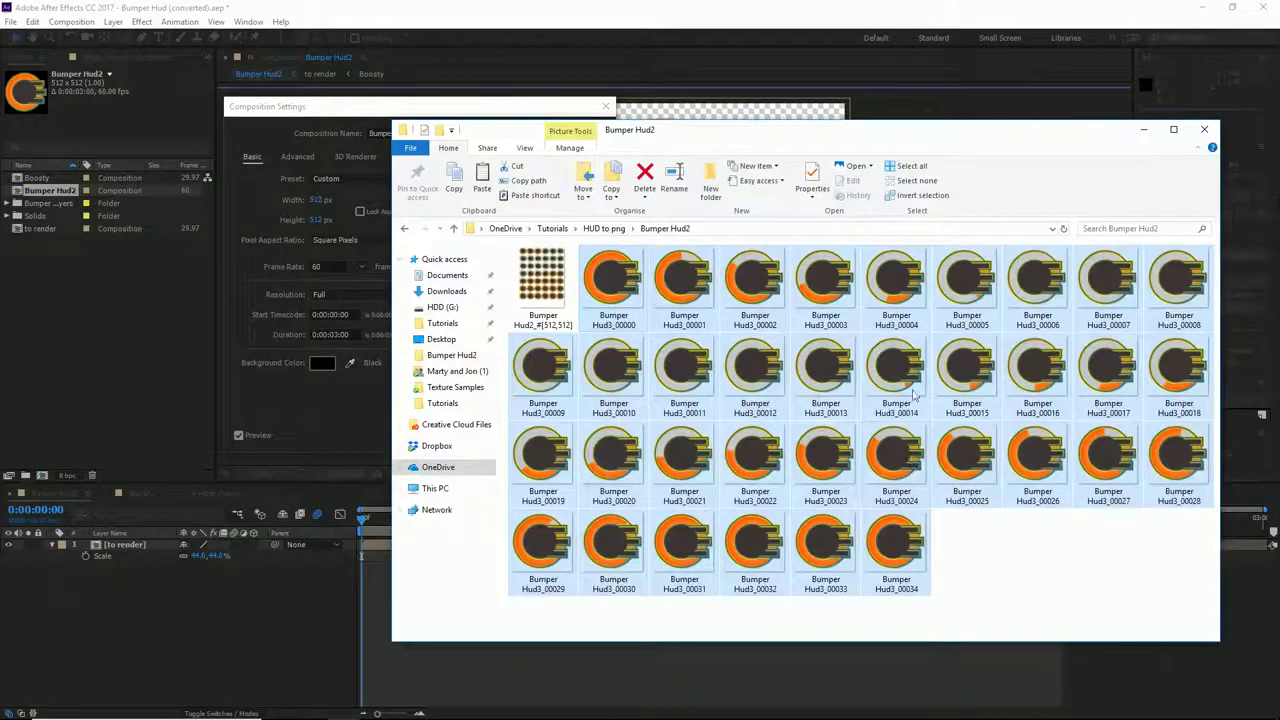
left_click(515, 105)
key("alt+Tab")
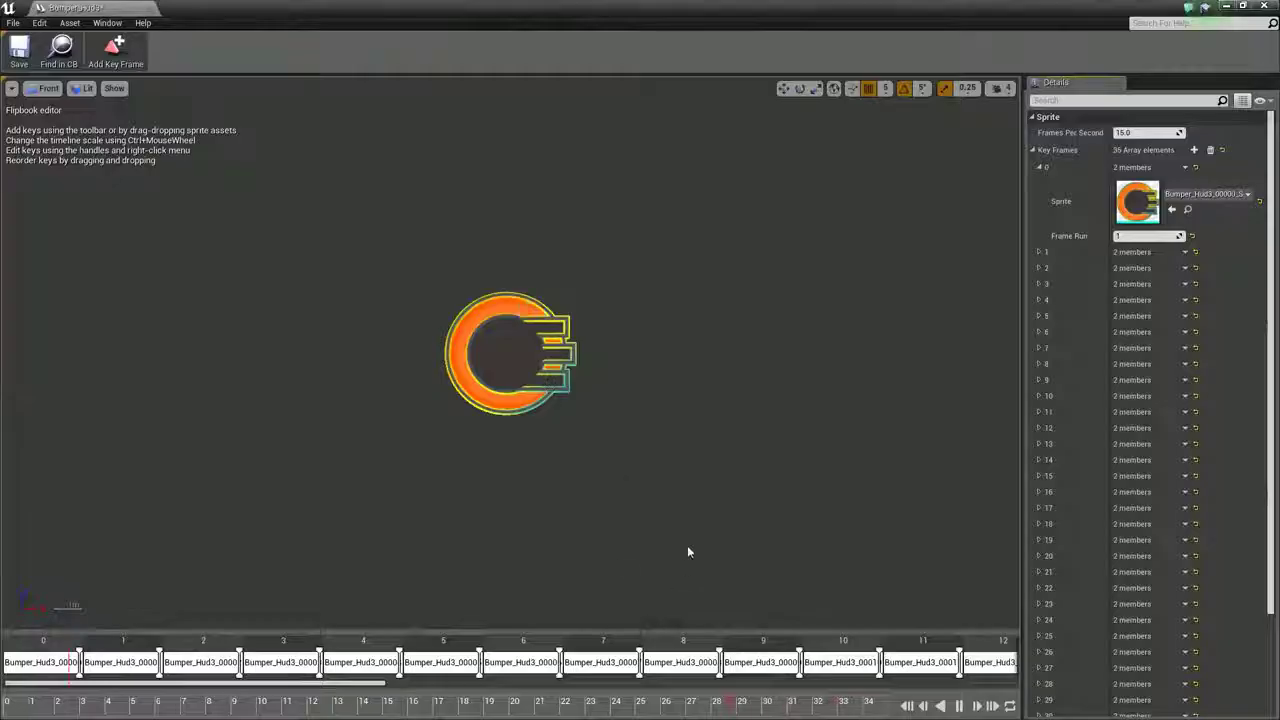
key("alt+Tab")
key("alt+Tab")
key("alt+Tab")
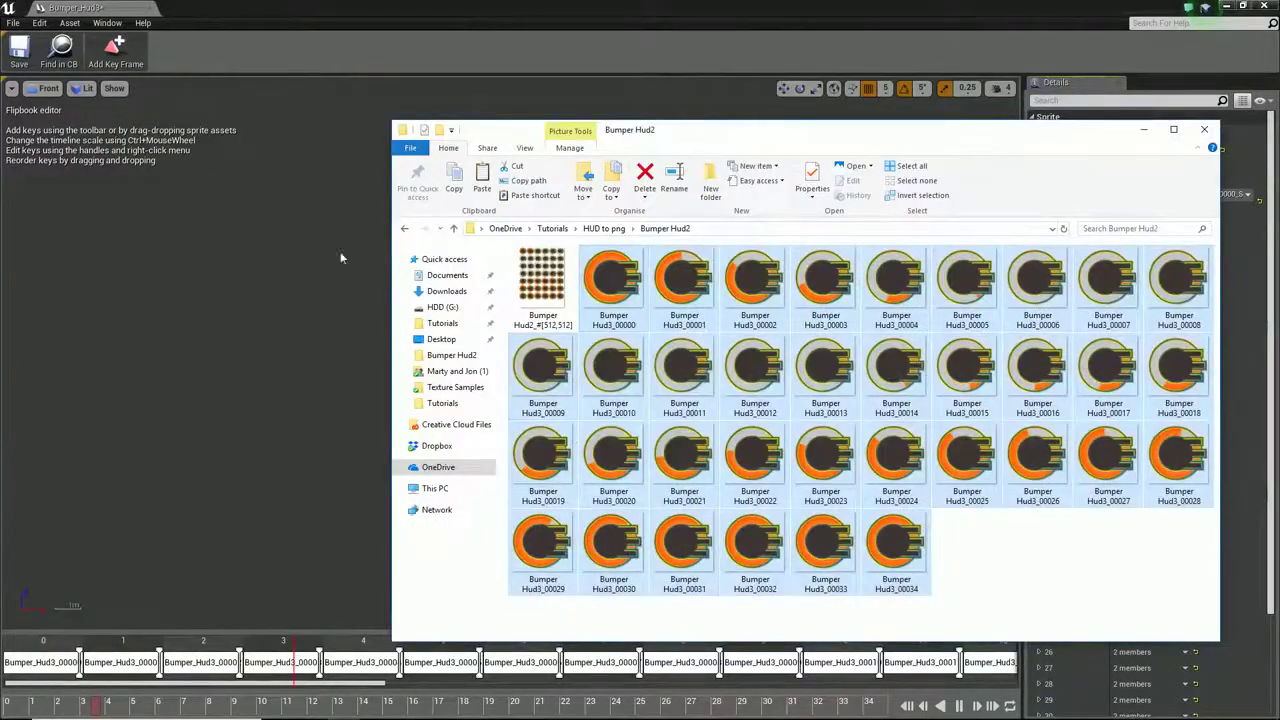
left_click(326, 10)
left_click_drag(480, 8, 398, 55)
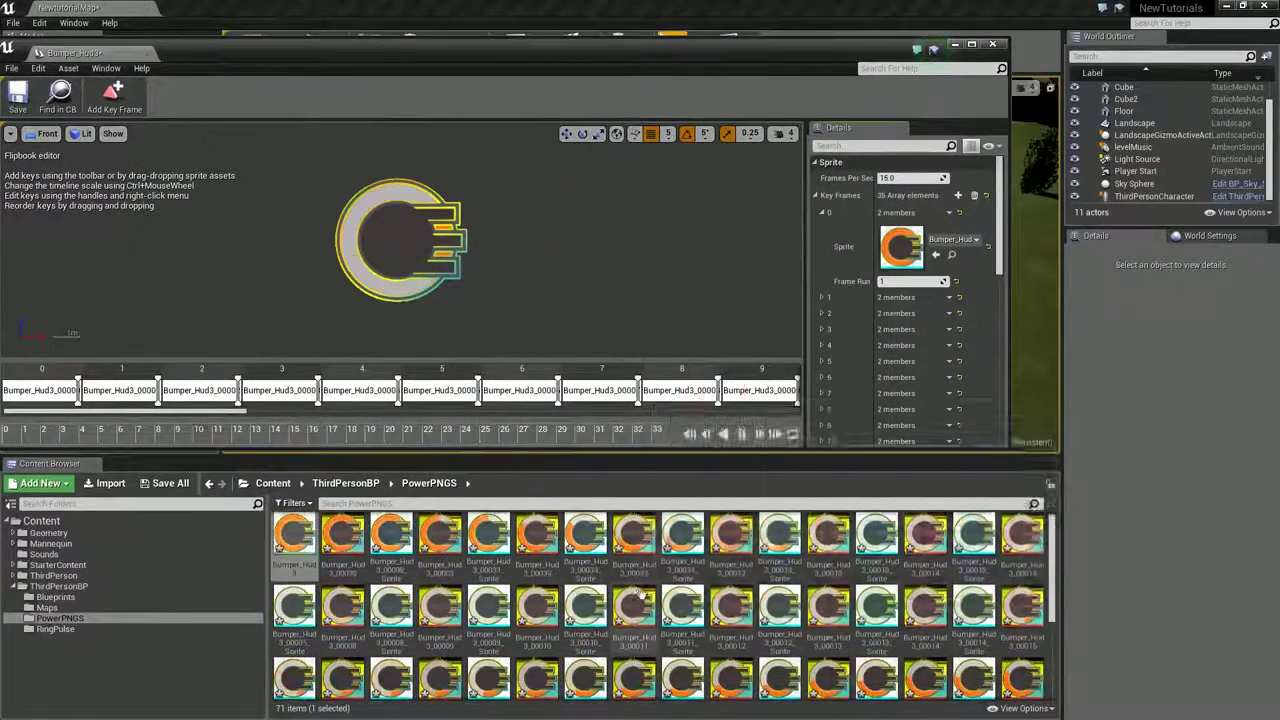
View the Bumper Hud2_#[512,512].png sprite sheet in Photos, then return to After Effects
key("alt+Tab")
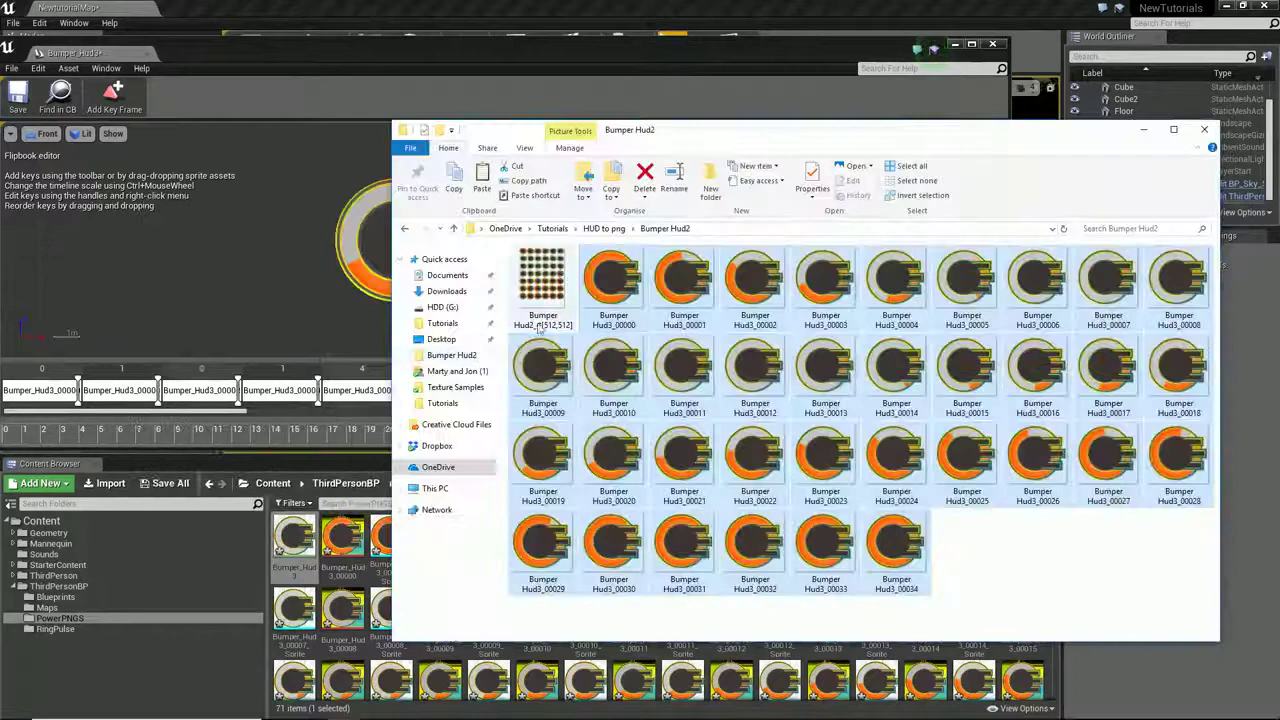
double_click(539, 279)
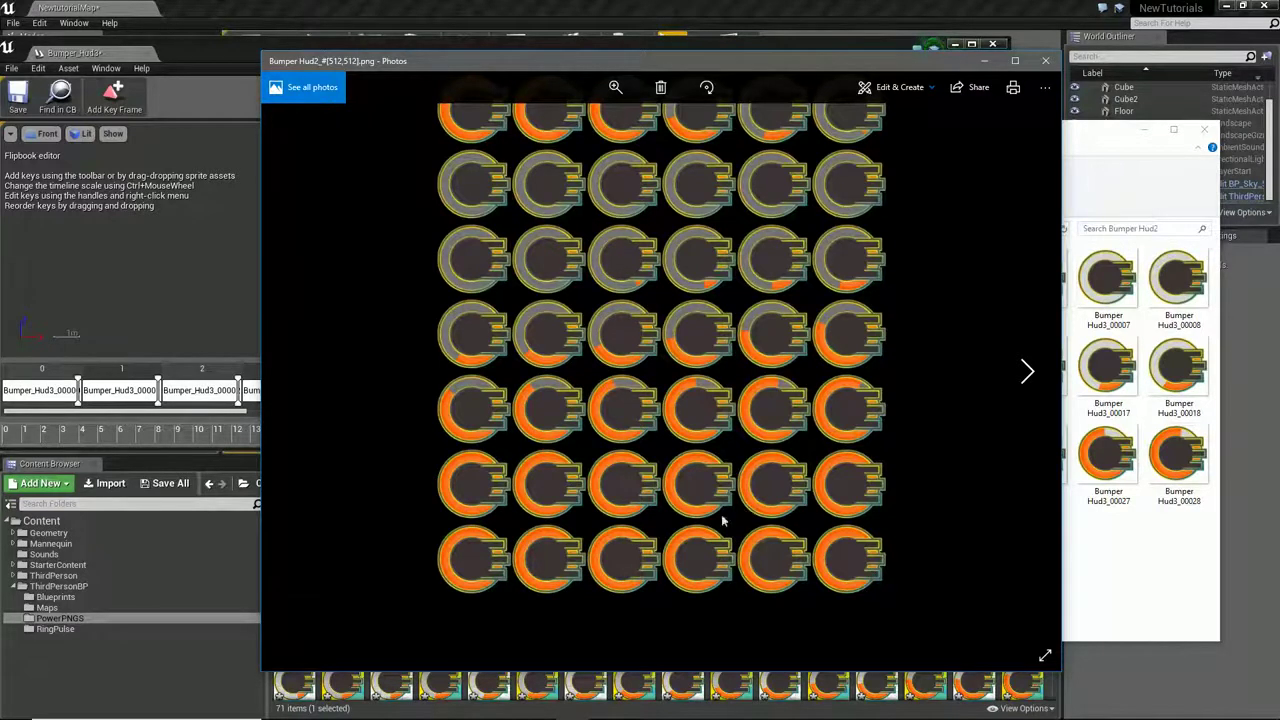
key("alt+Tab")
key("alt+Tab")
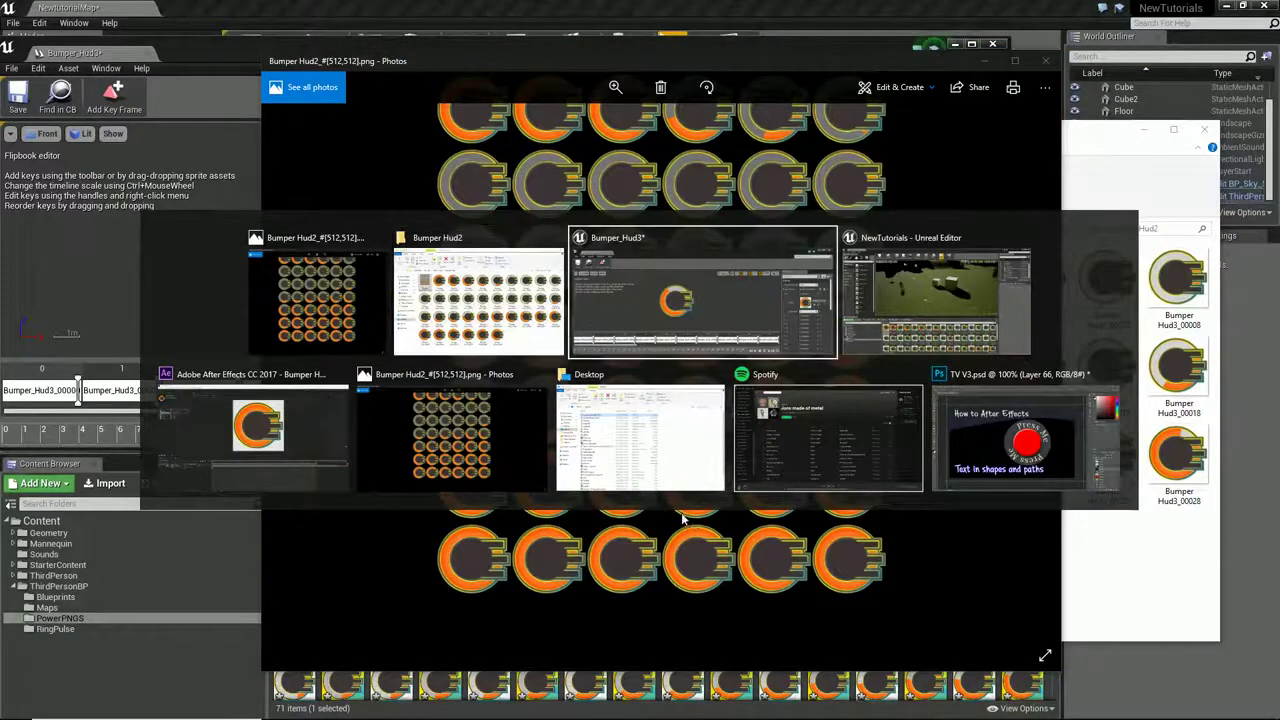
key("alt+Tab")
key("alt+Tab")
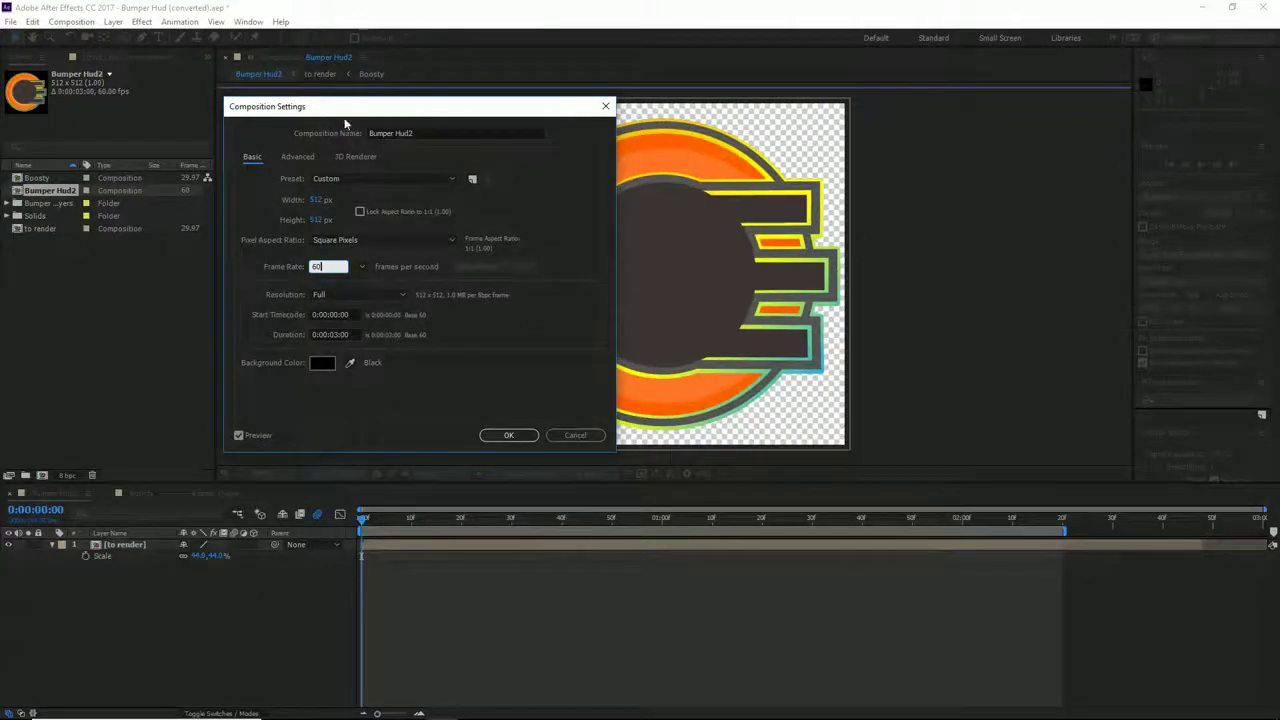
Set Bumper Hud2's frame rate to 30 and width to 256 with aspect ratio locked
left_click_drag(345, 121, 443, 132)
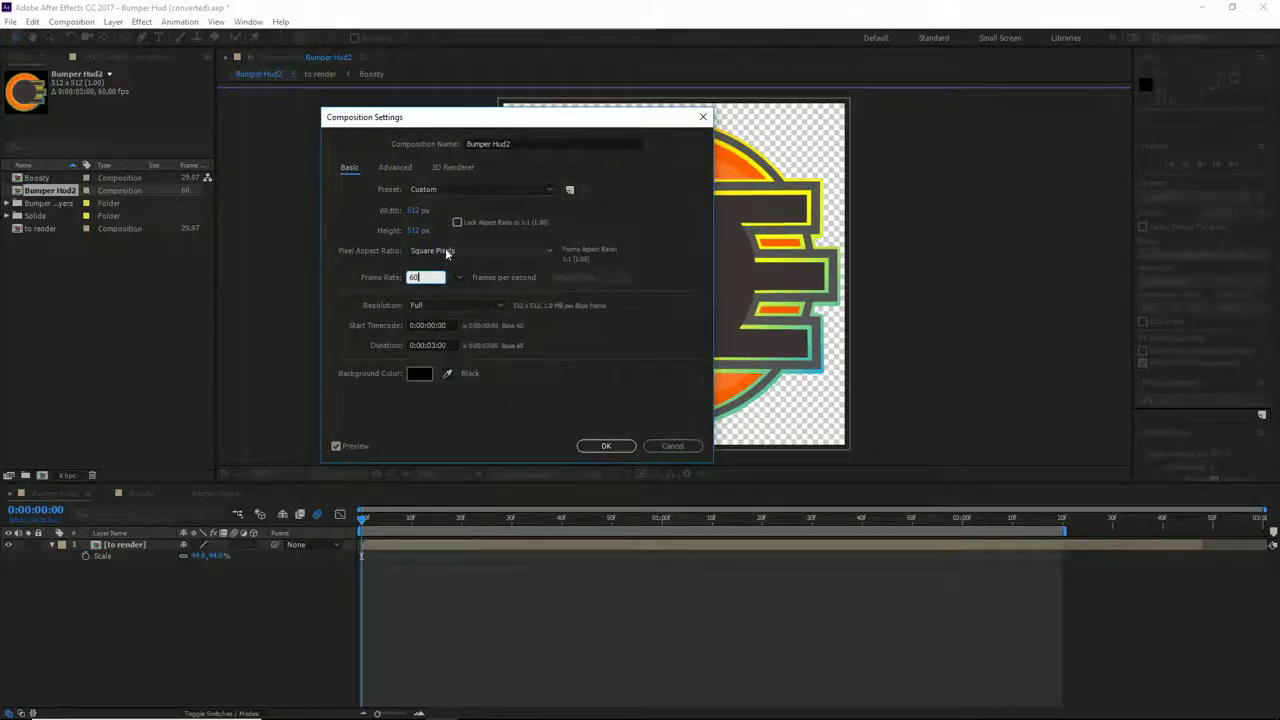
type("30")
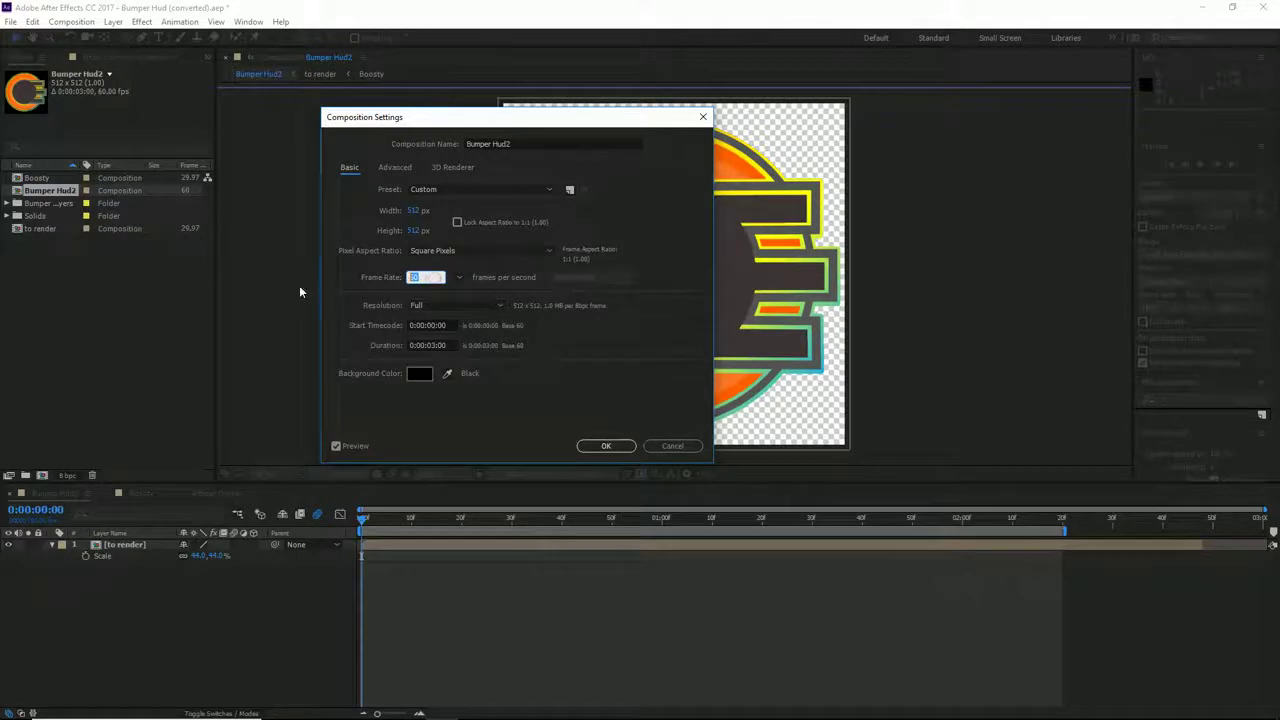
left_click(457, 222)
left_click(416, 211)
type("256")
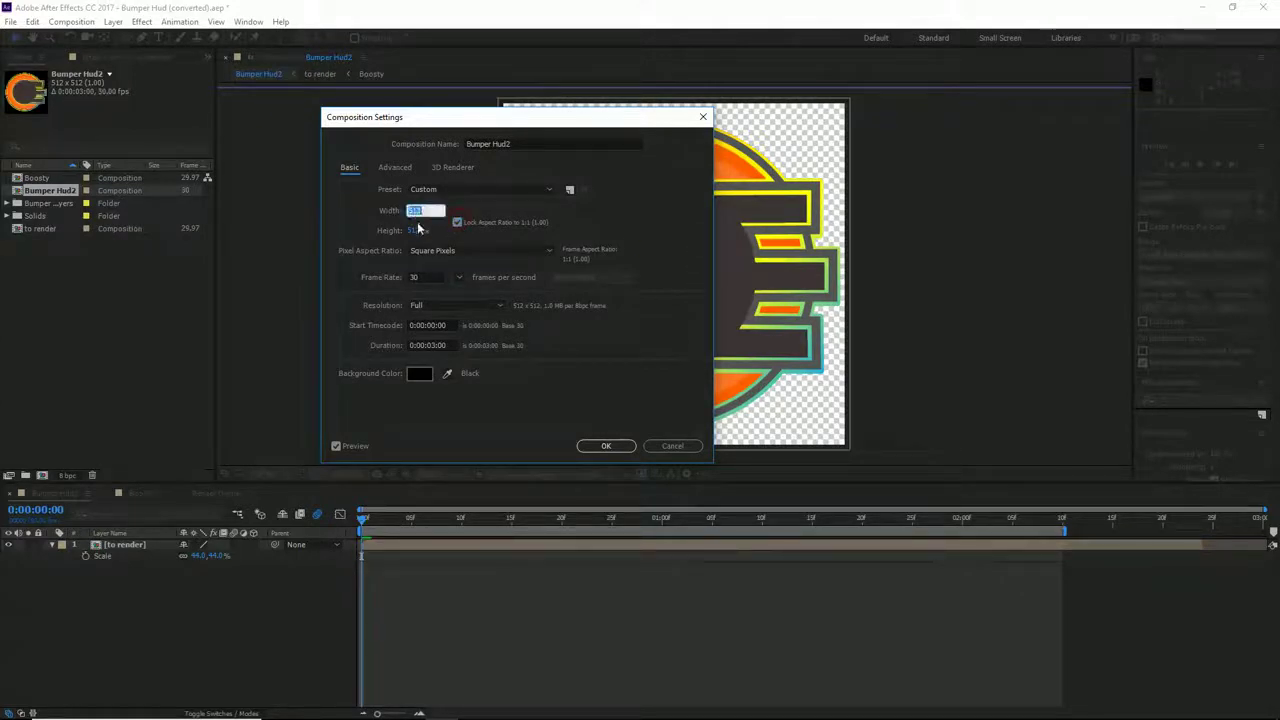
key("Return")
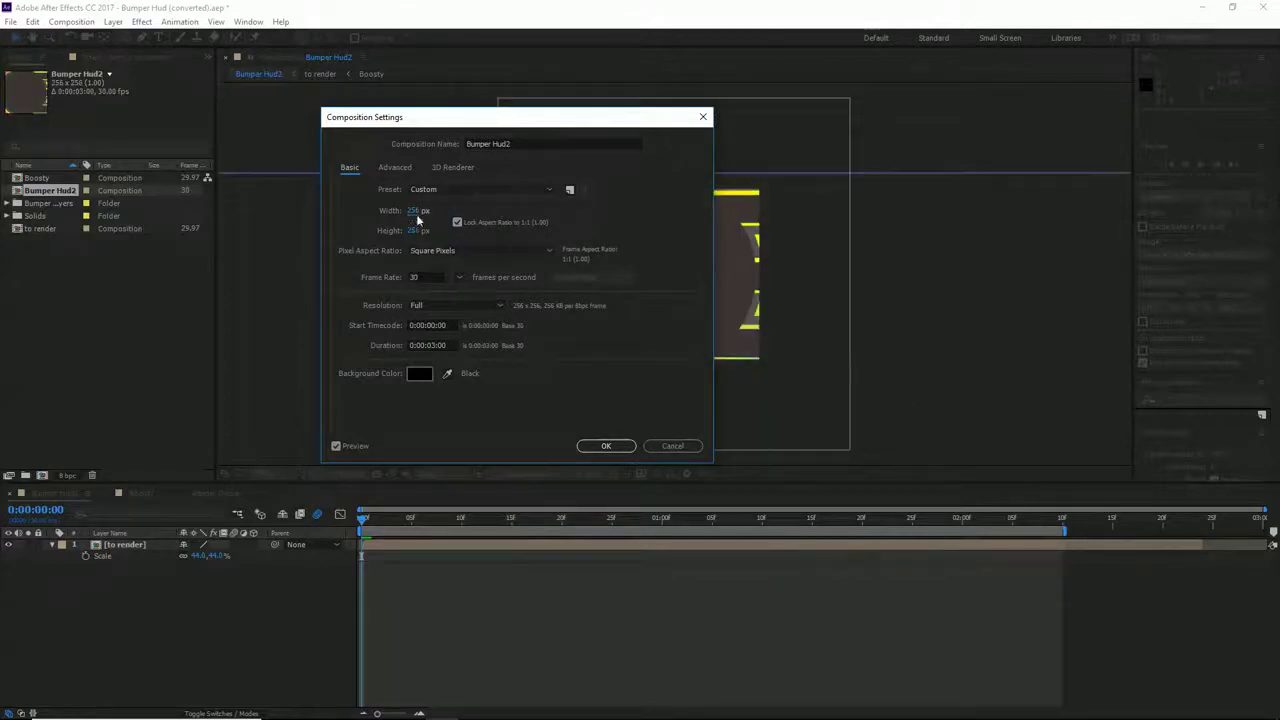
left_click(610, 447)
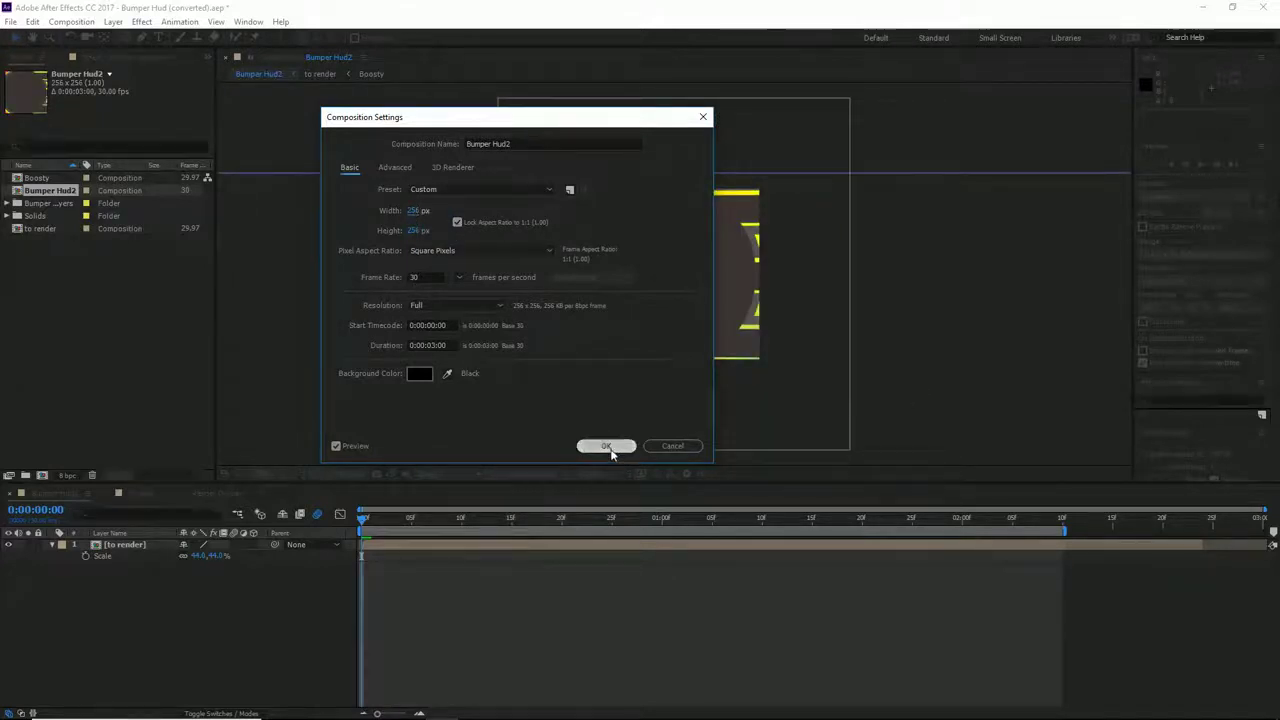
Set the to render layer's Scale to 22% and RAM-preview the C logo animation
left_click(217, 556)
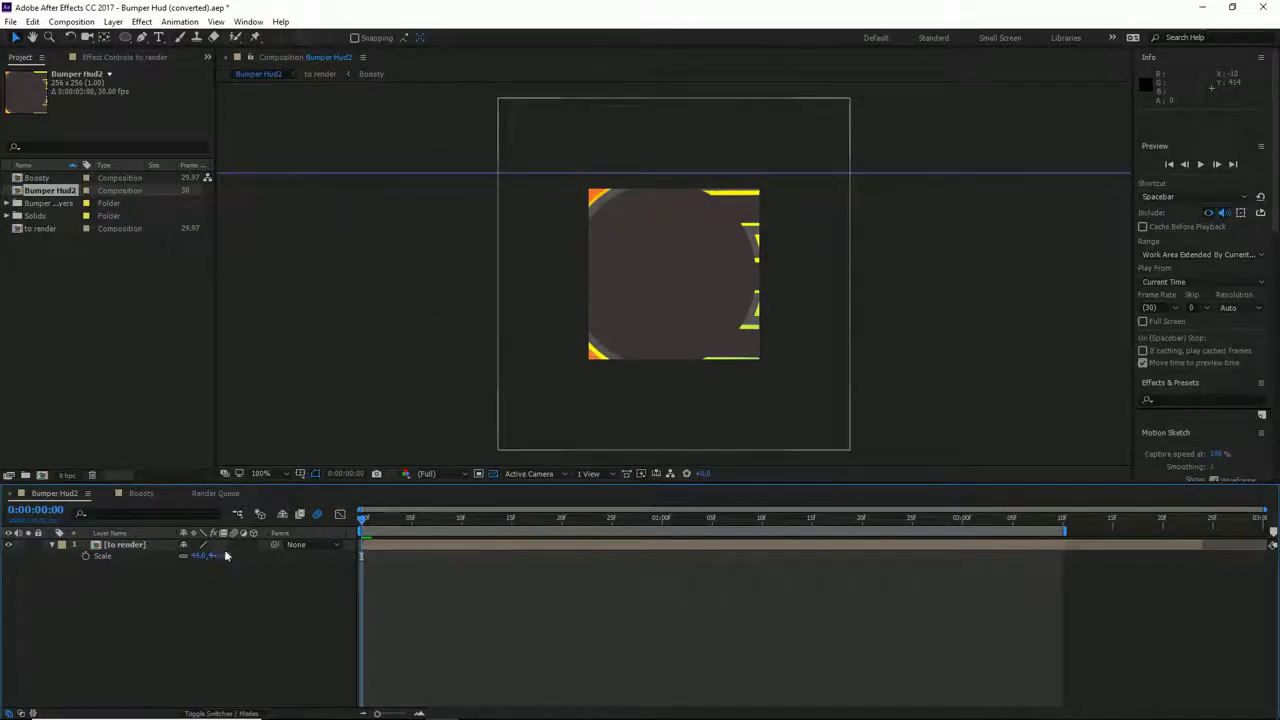
type("22")
key("Return")
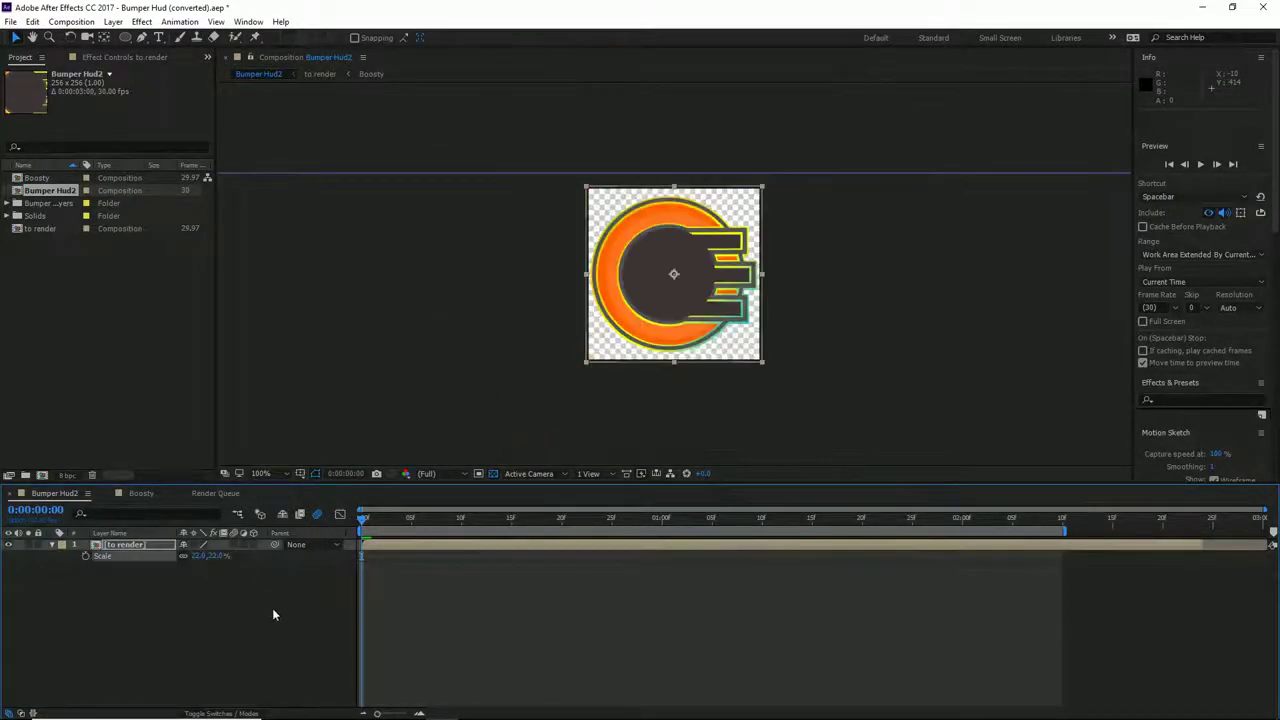
key("space")
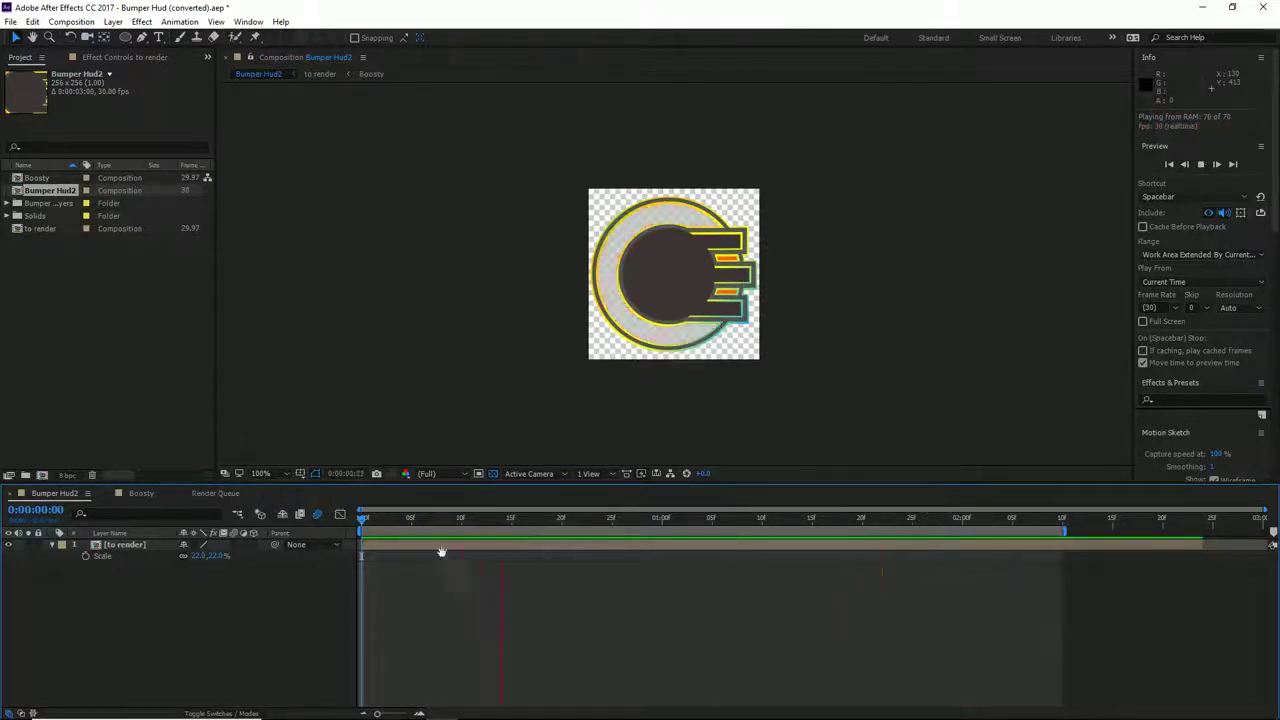
key("space")
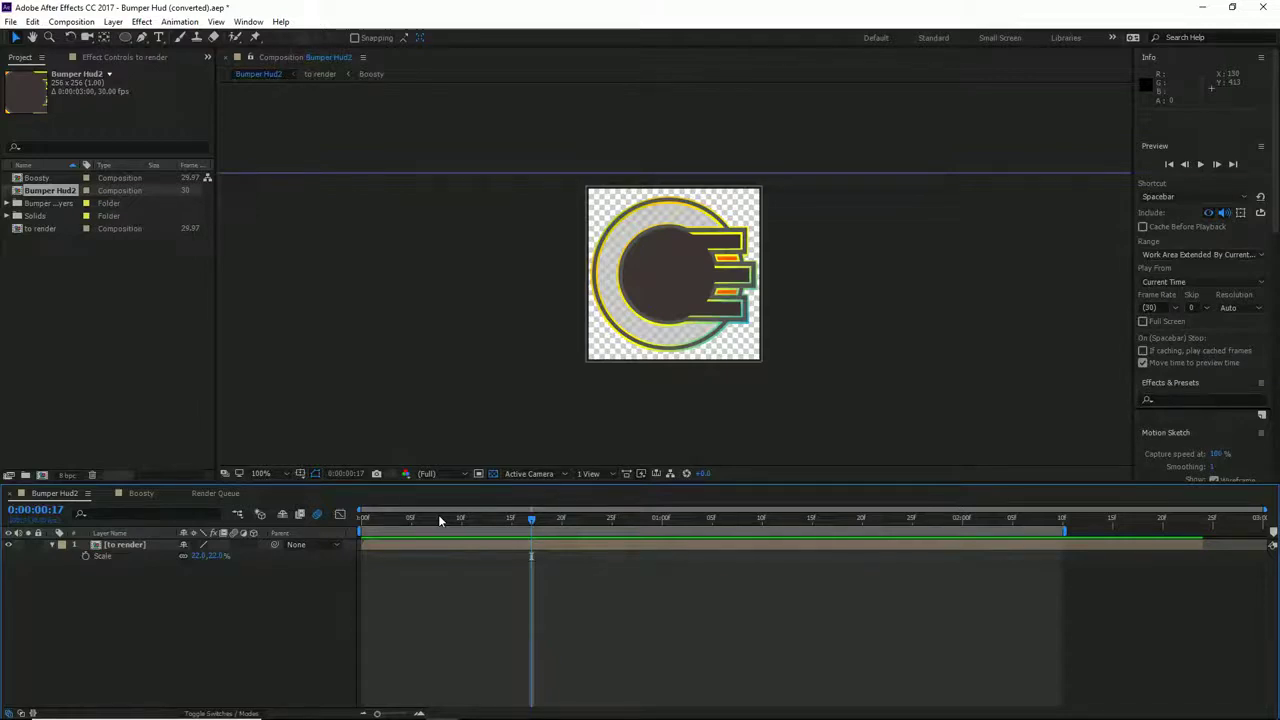
key("alt+Tab")
key("alt+Tab")
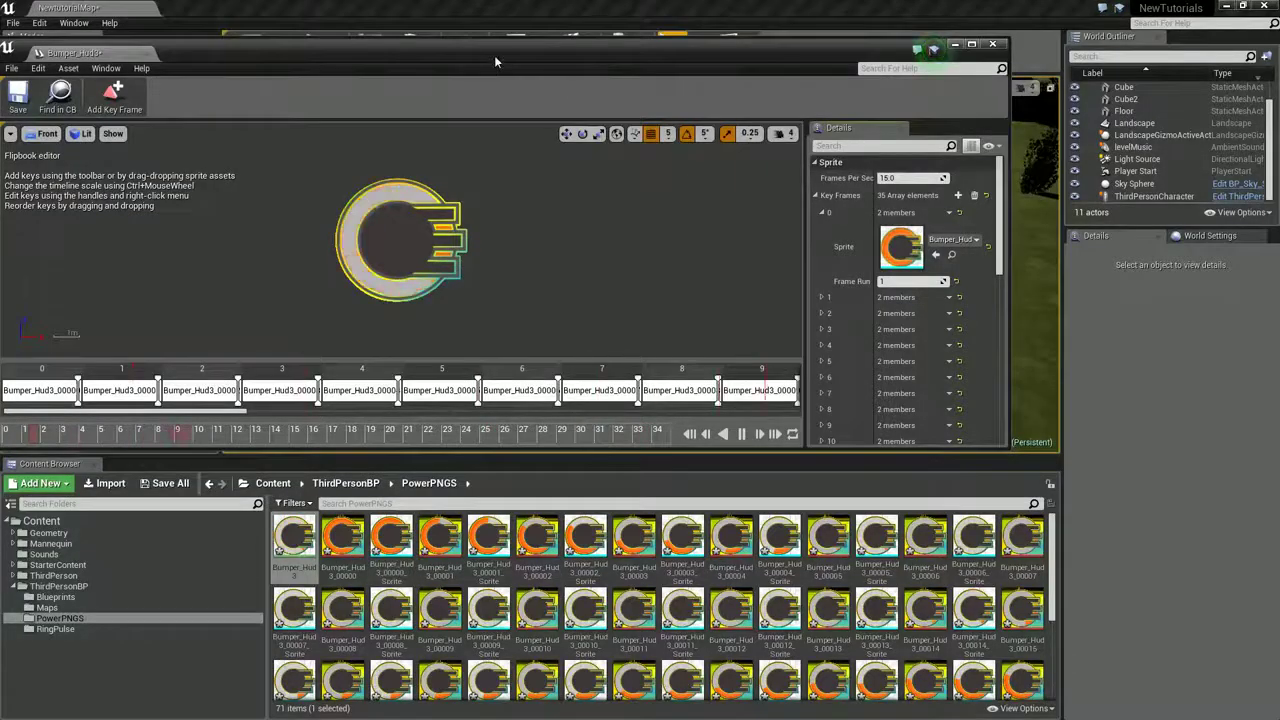
Maximize the Bumper_Hud3 flipbook editor and toggle looping off and back on
double_click(494, 55)
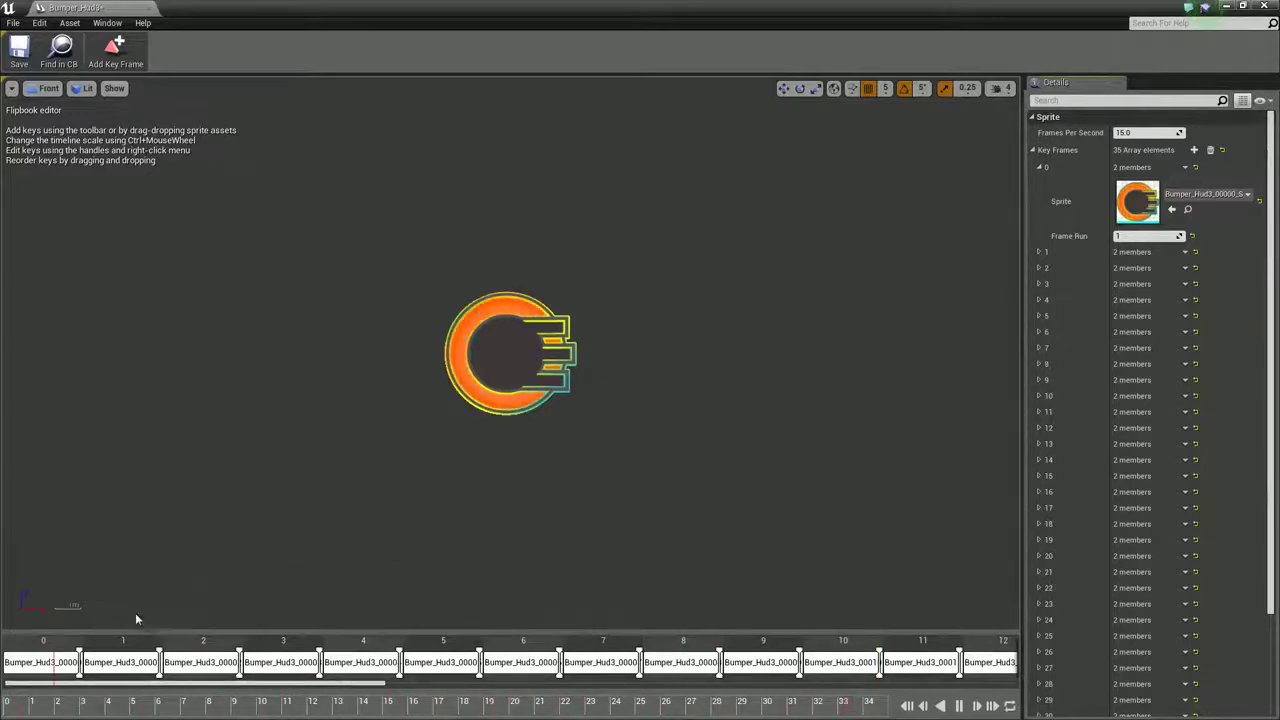
left_click(1010, 706)
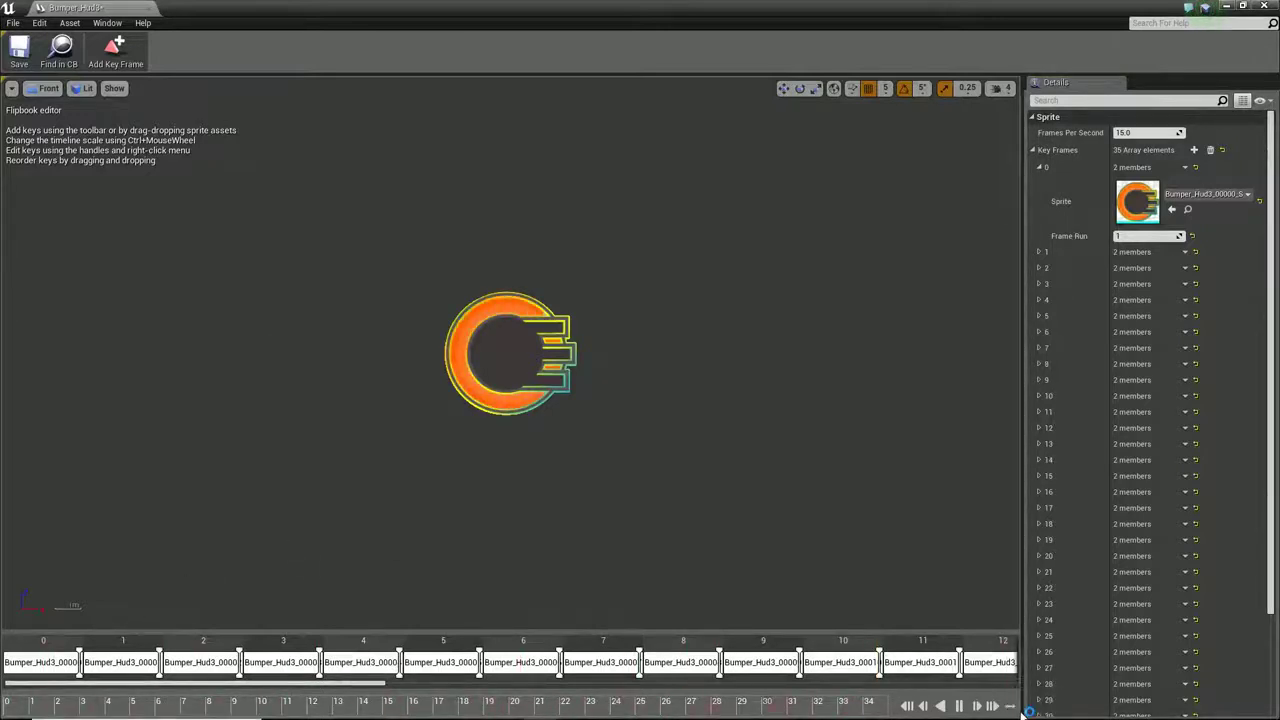
left_click(1010, 706)
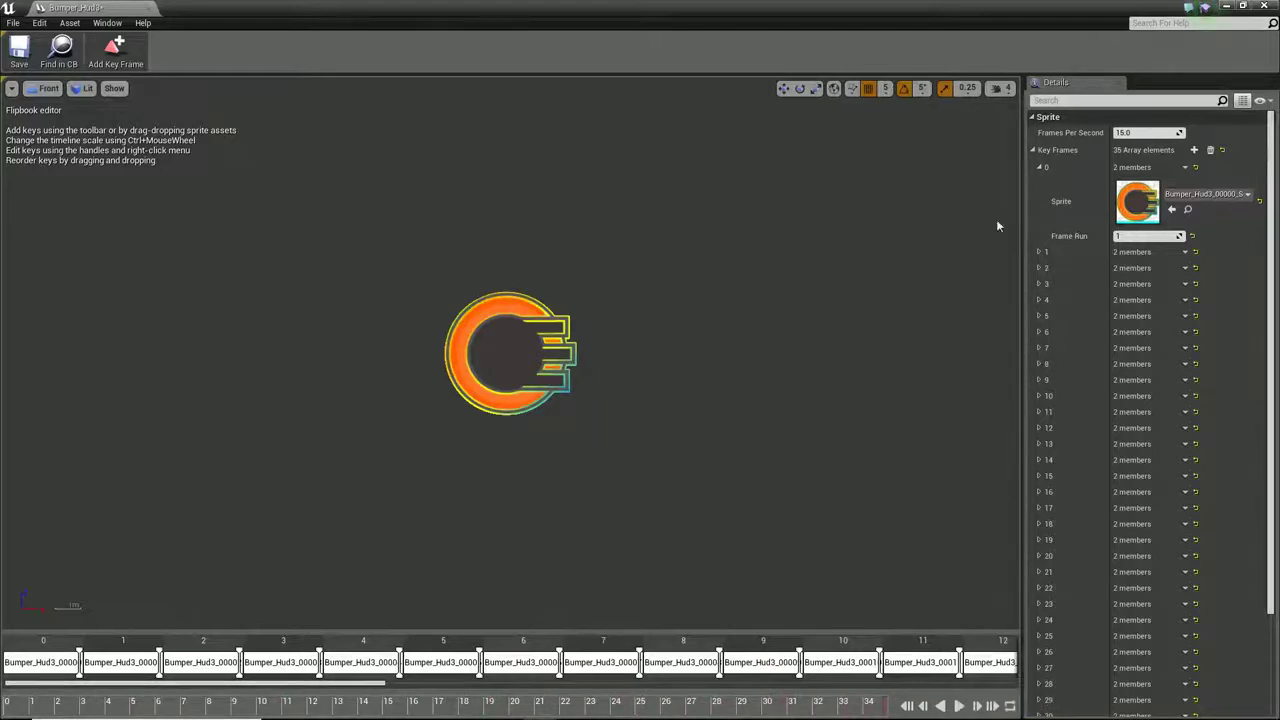
Give key frame 34 a Frame Run of 9999 and preview the flipbook
left_click(1033, 150)
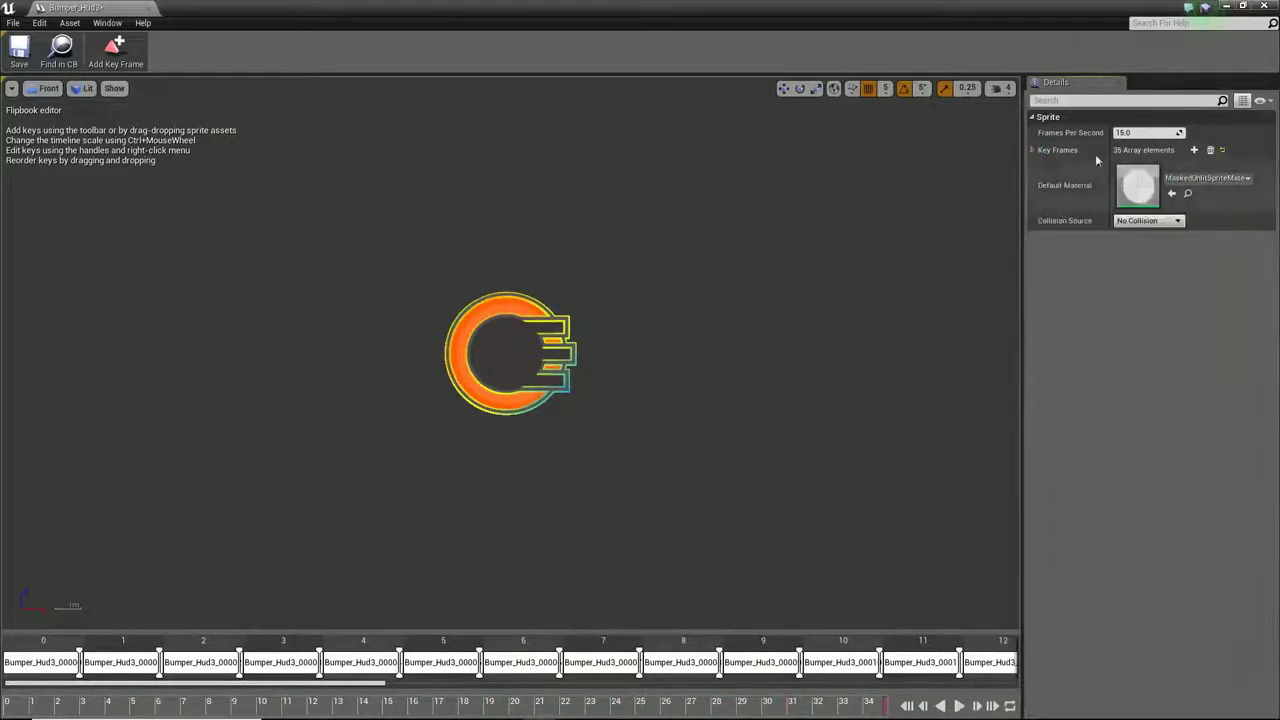
left_click(1033, 150)
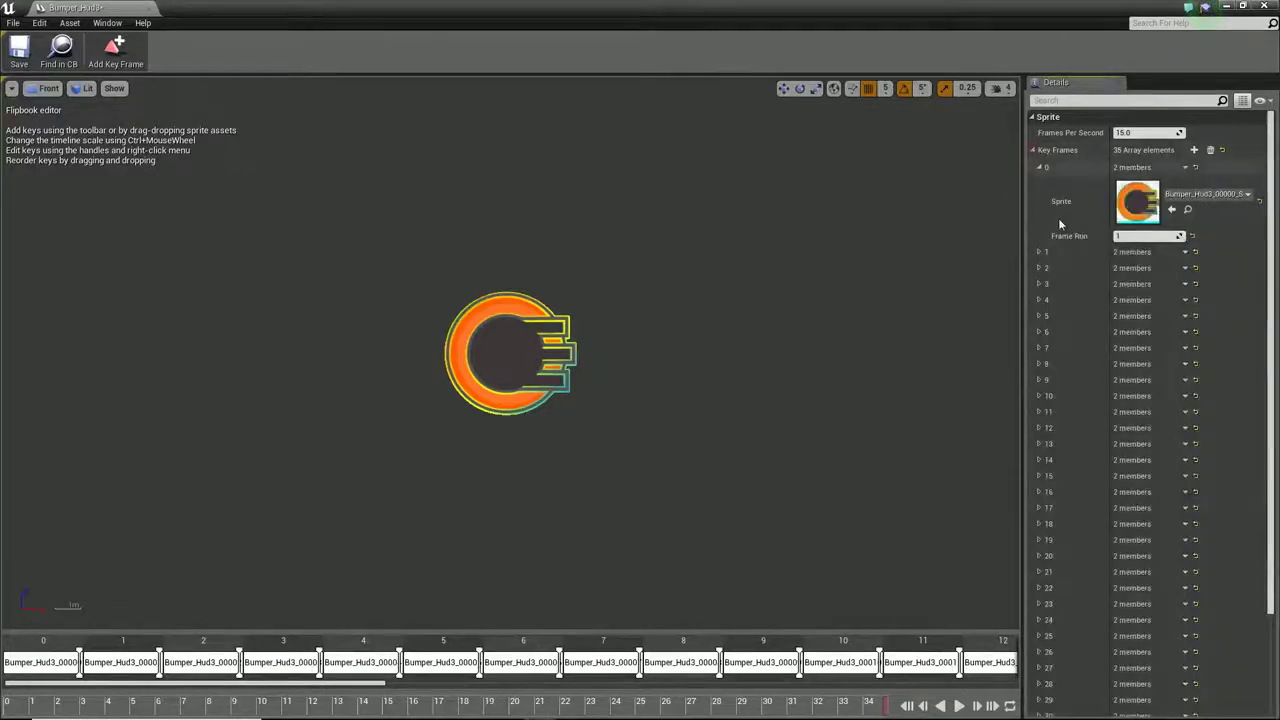
scroll(1058, 218, "down", 5)
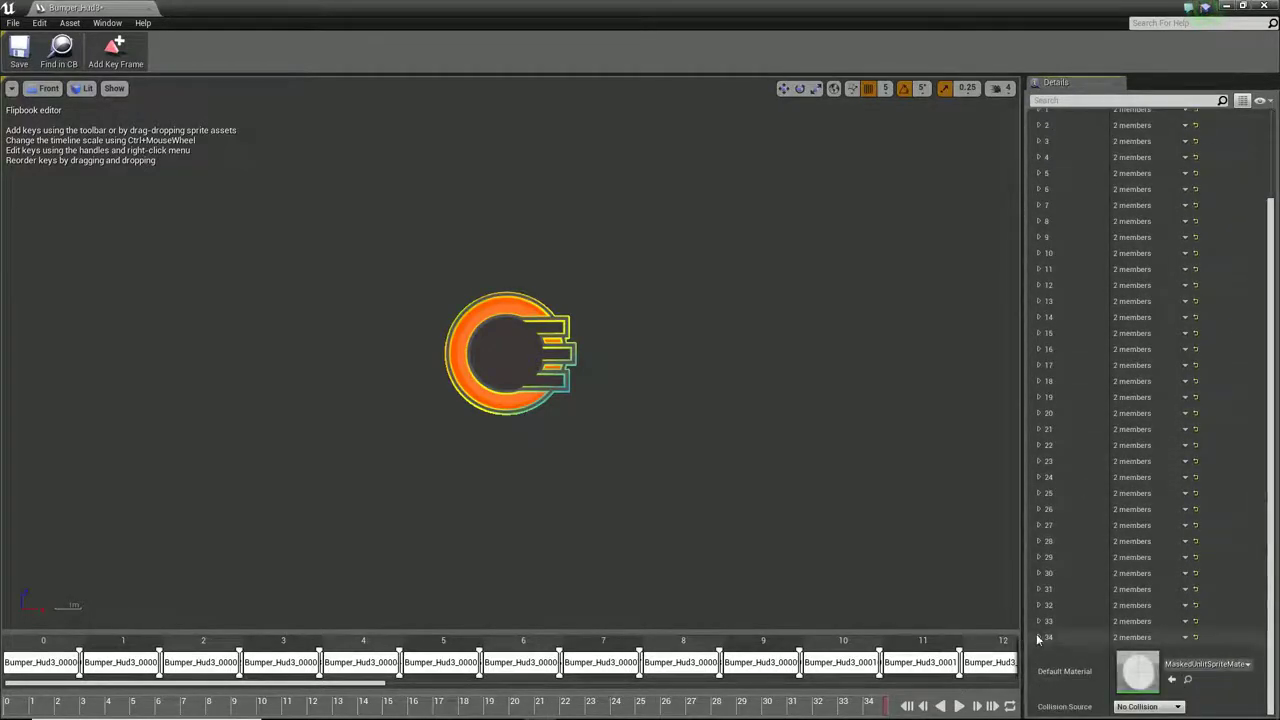
left_click(1038, 637)
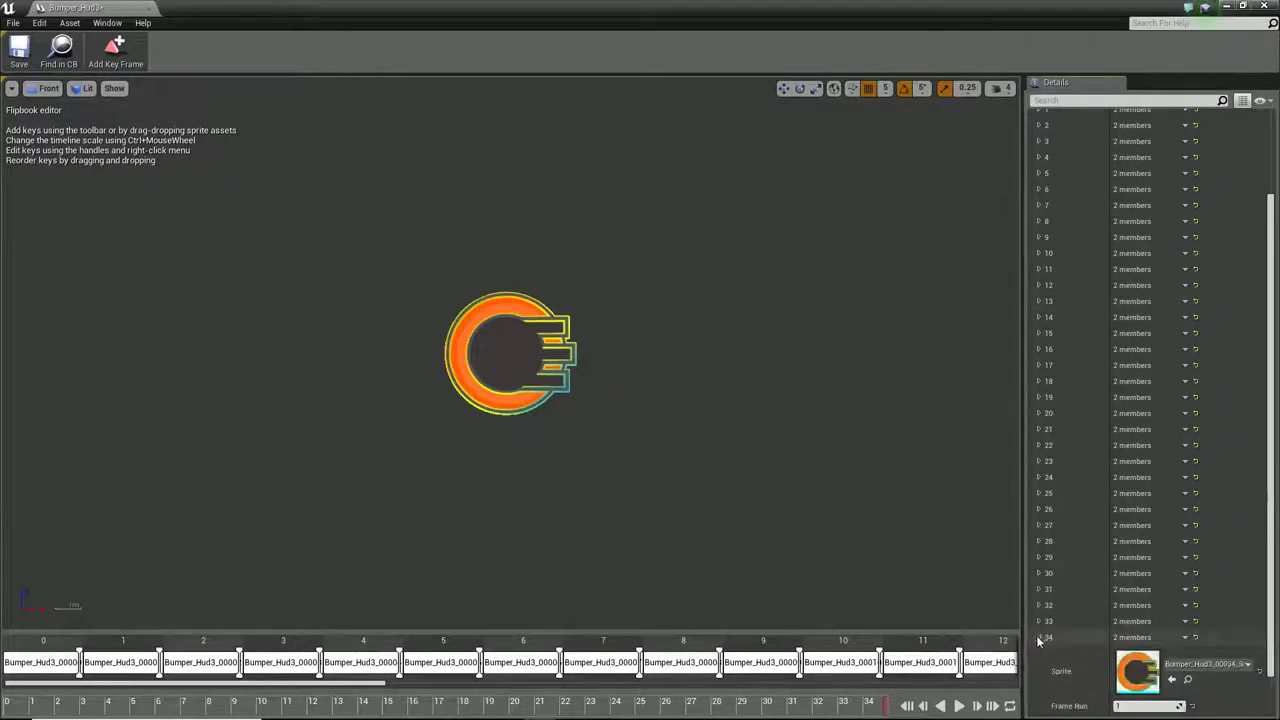
scroll(1061, 651, "down", 2)
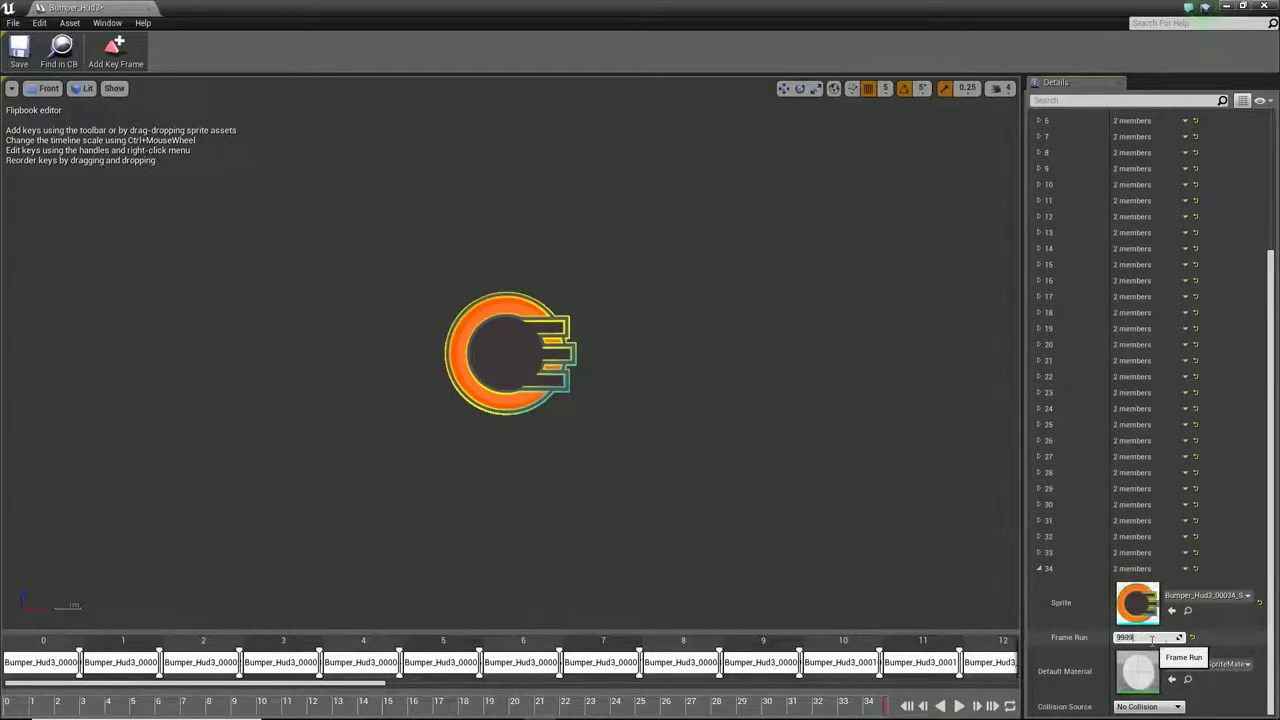
key("Return")
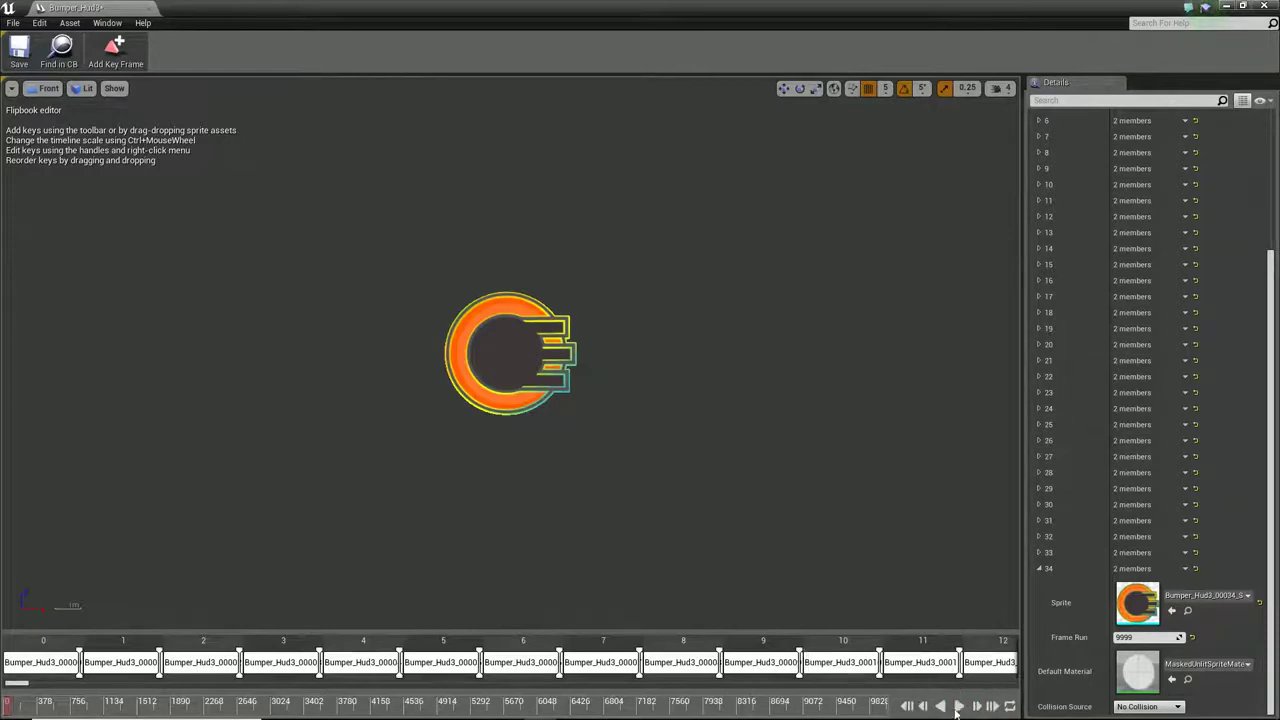
left_click(959, 706)
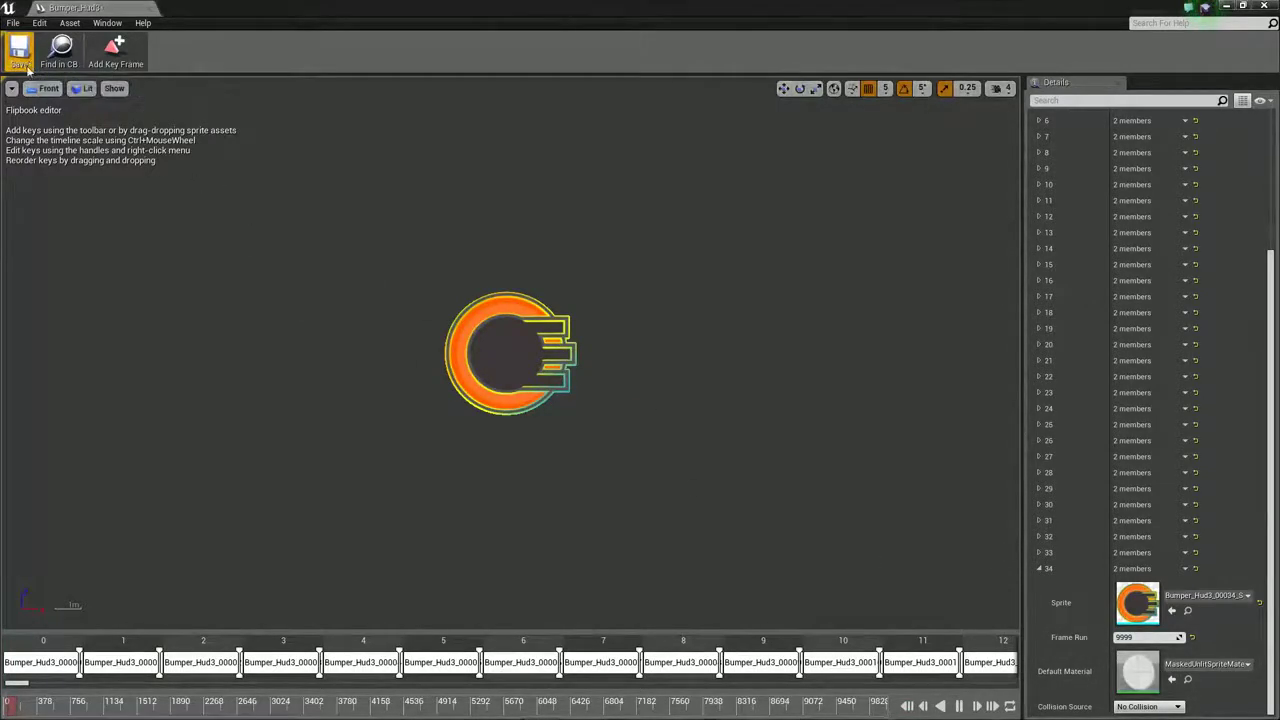
Move the flipbook window aside, select ThirdPersonCharacter, and edit its blueprint from the World Outliner
left_click_drag(205, 12, 250, 58)
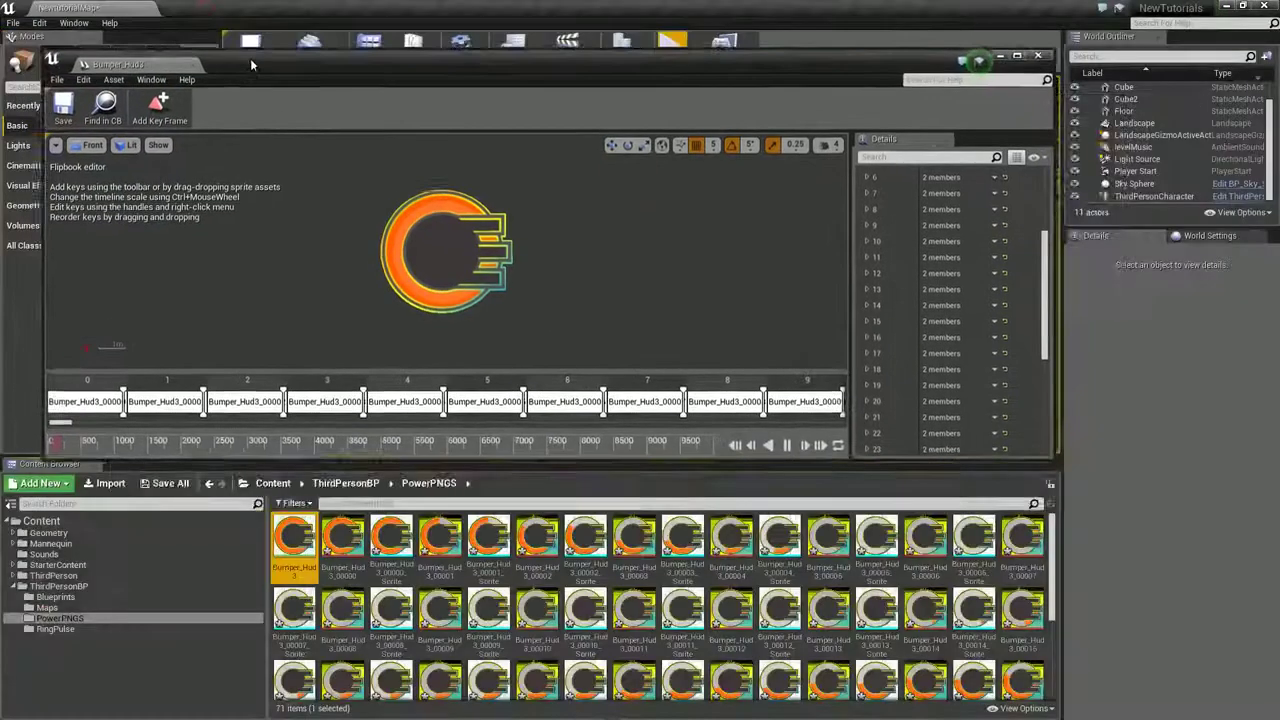
left_click(1048, 278)
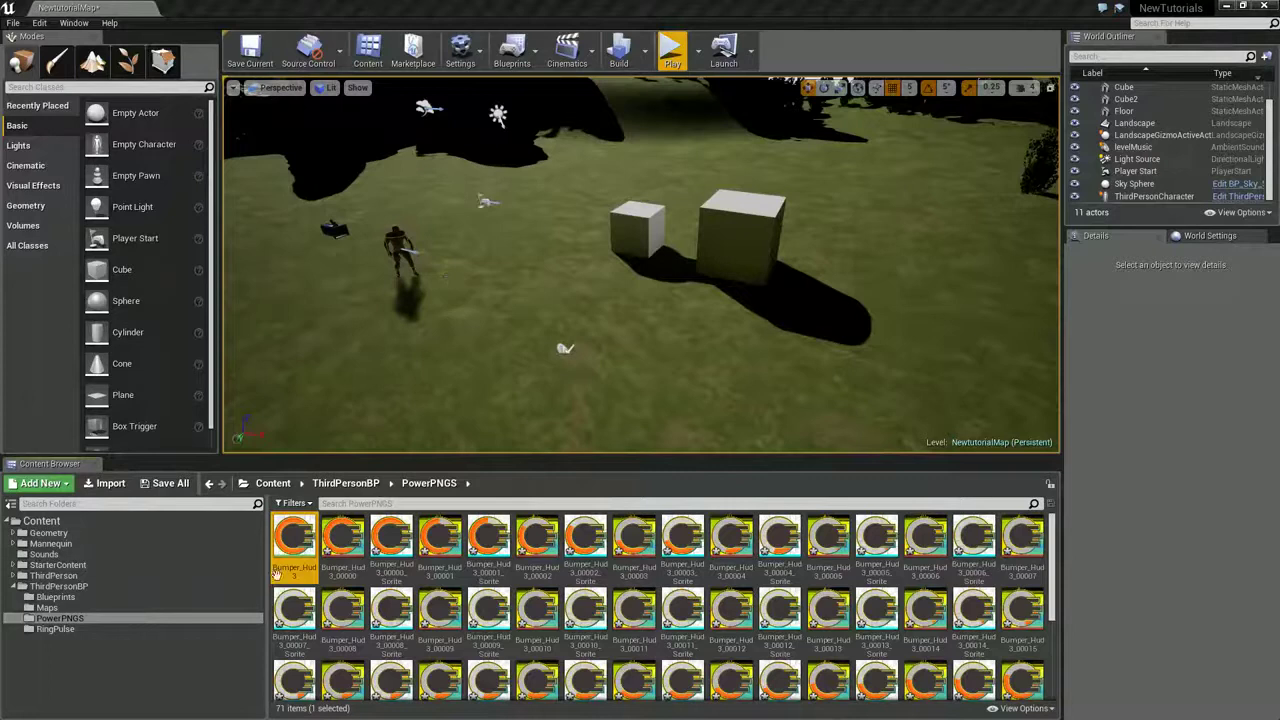
left_click(398, 240)
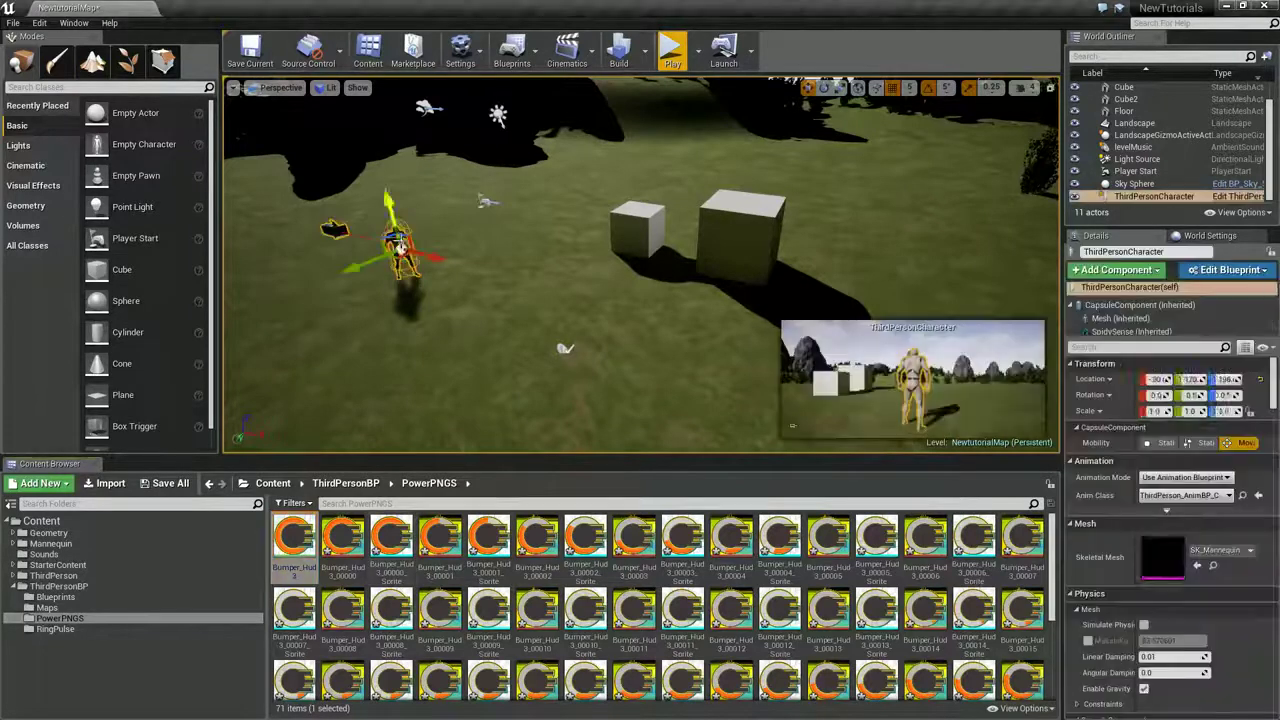
left_click(1247, 196)
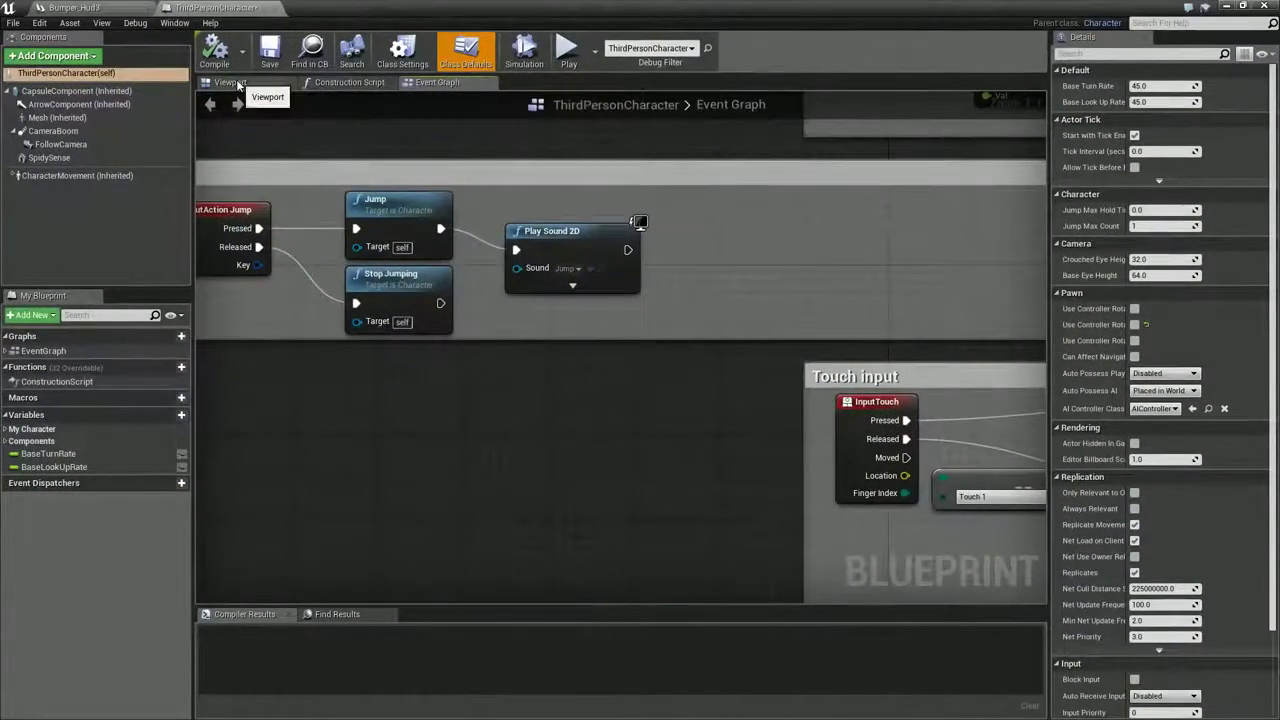
Add a Paper Flipbook component using Bumper_Hud3 and name it flipbooksPower
left_click(236, 81)
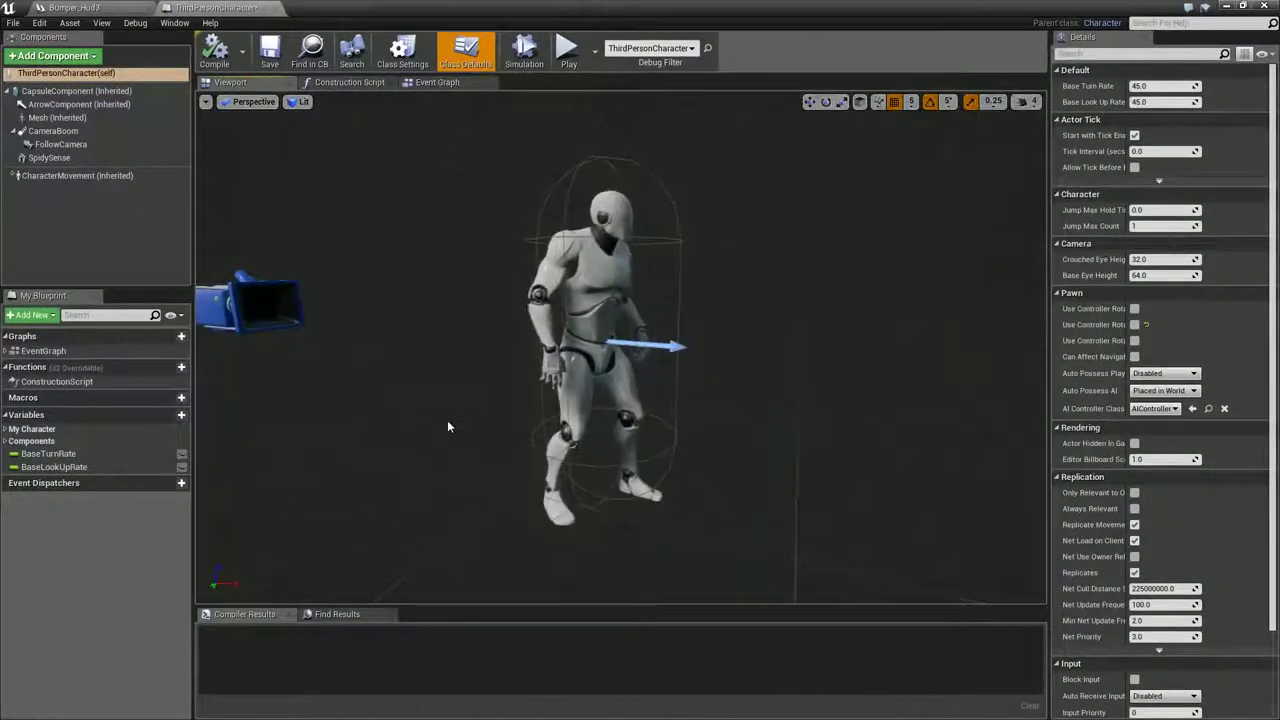
left_click(50, 56)
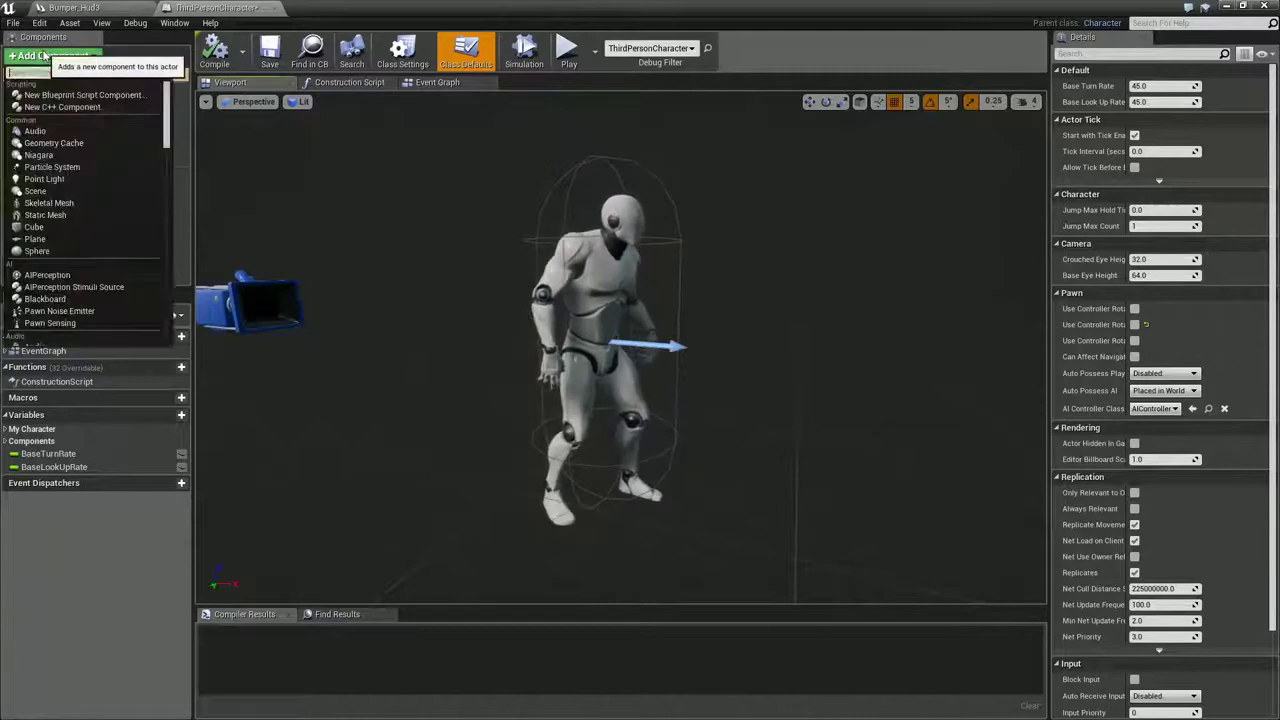
type("flip")
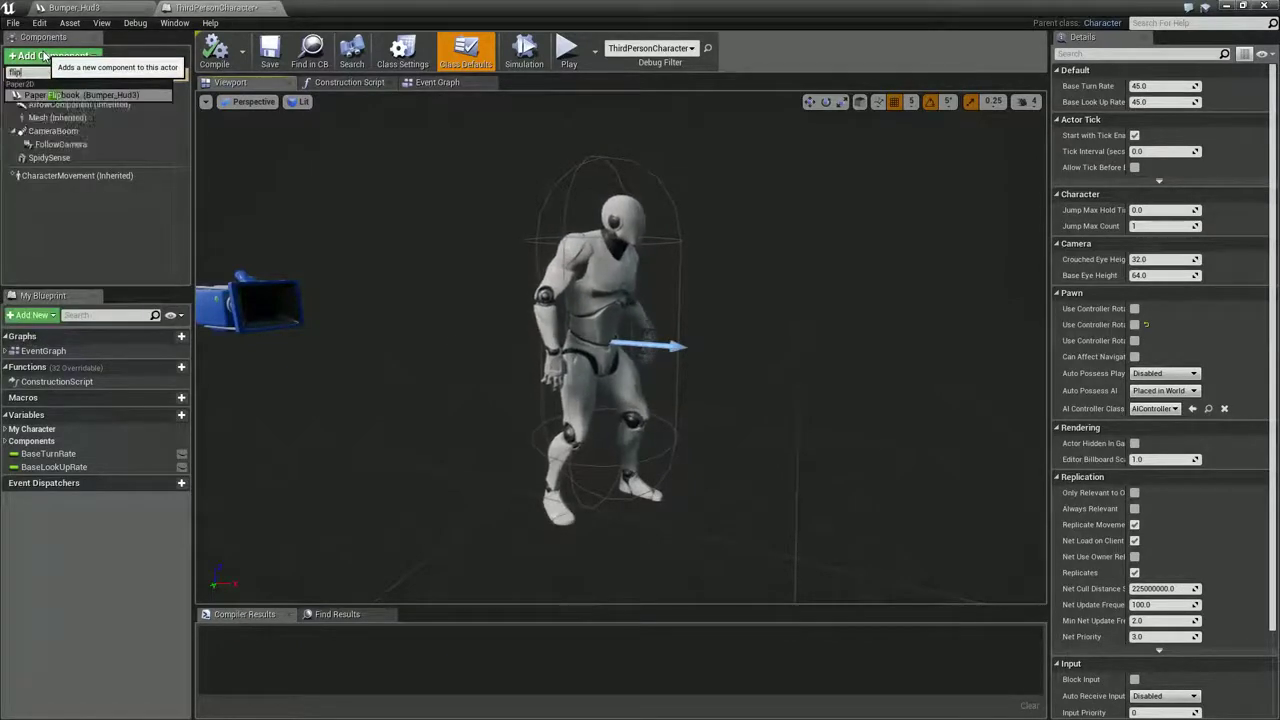
key("Return")
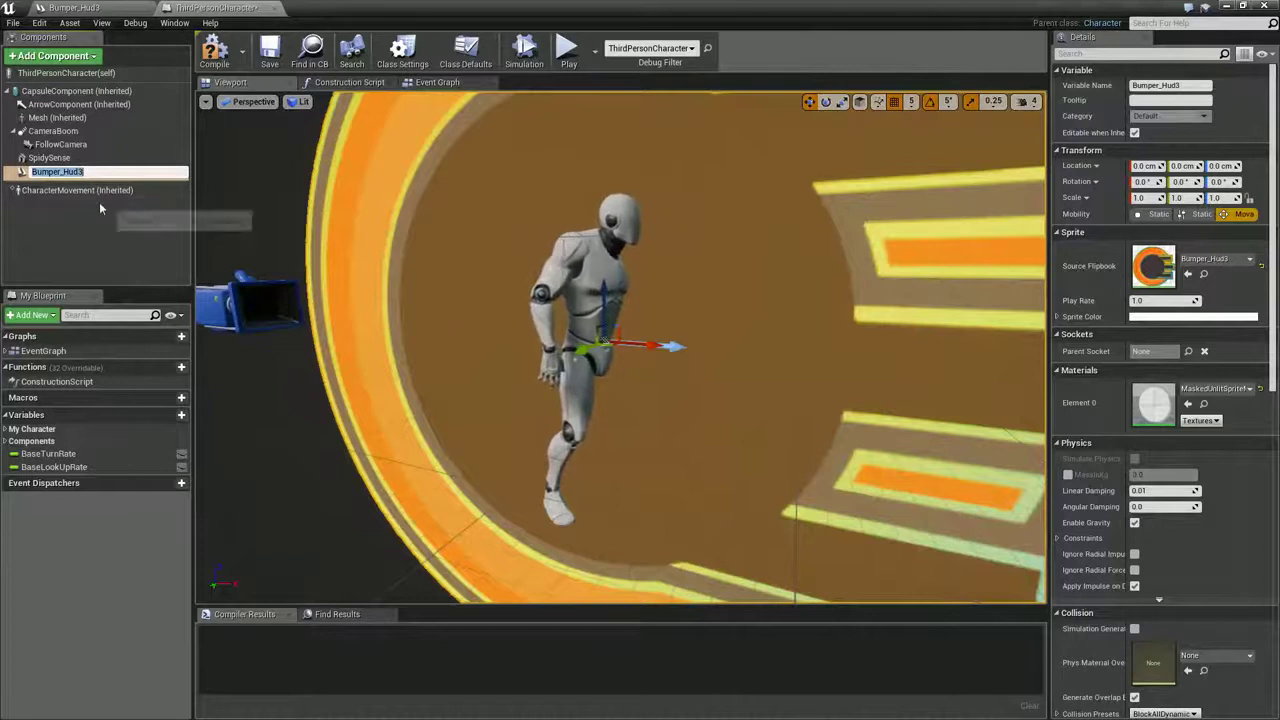
type("t")
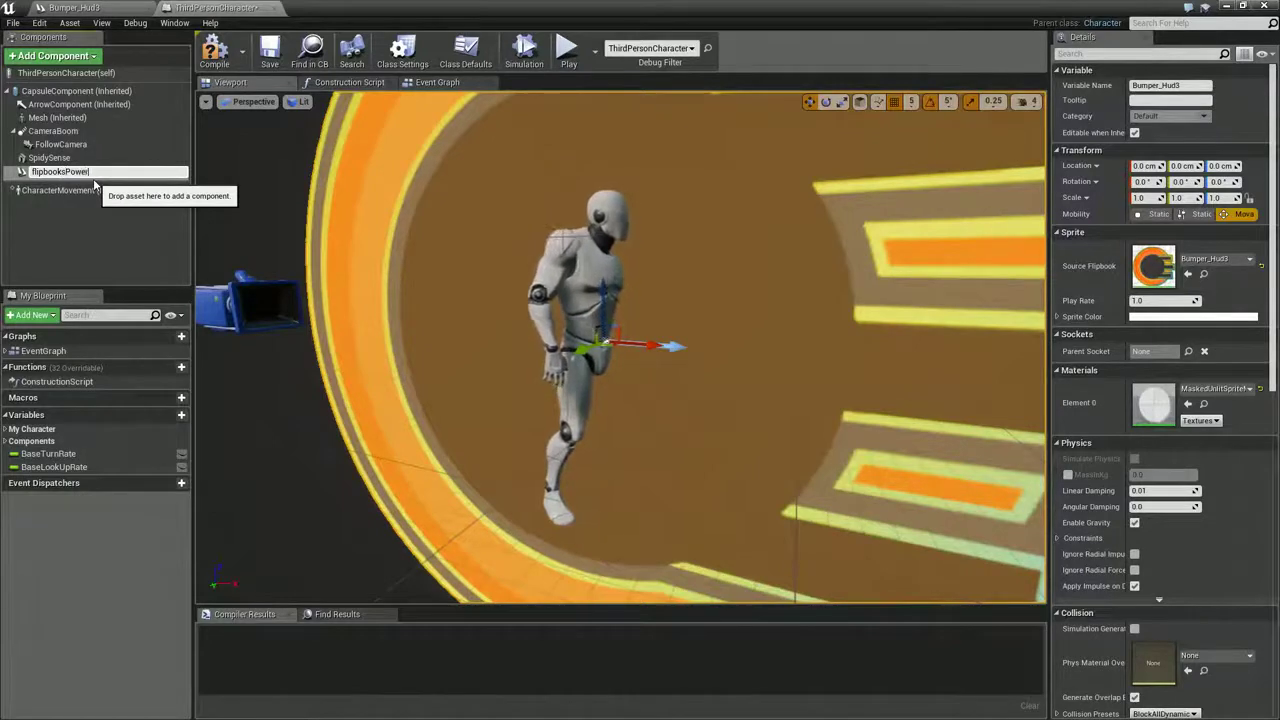
left_click(101, 198)
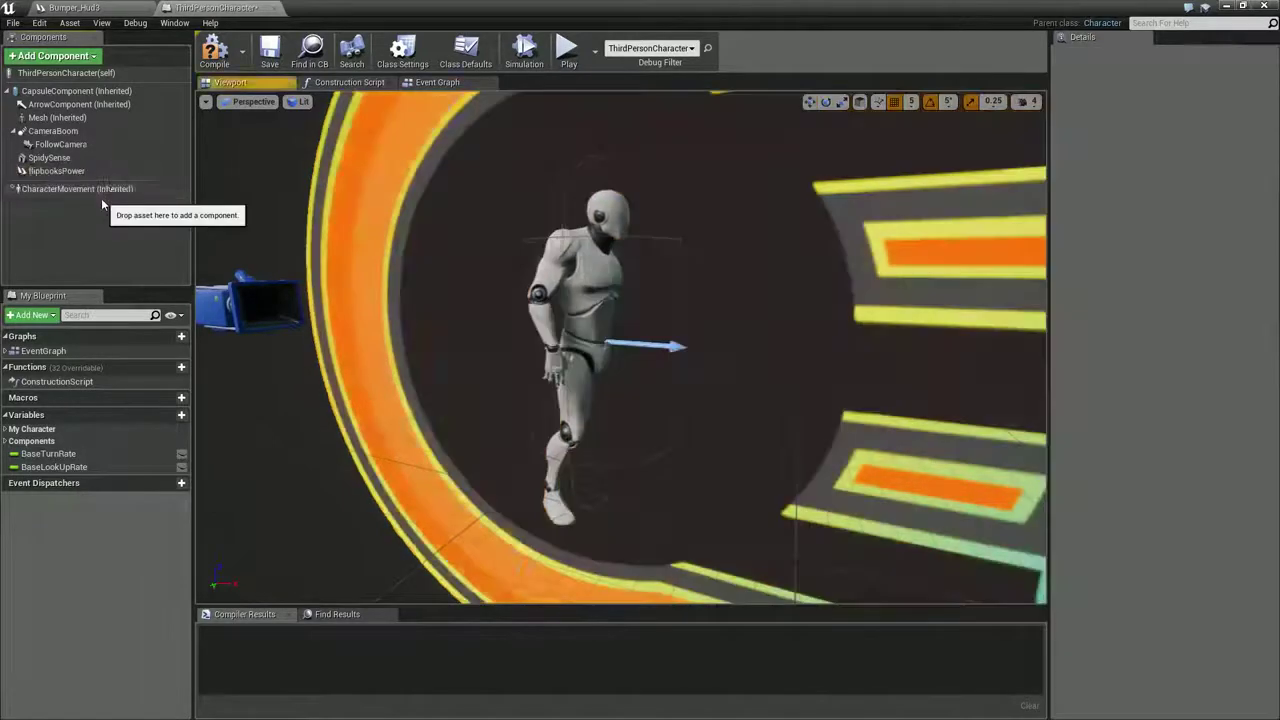
Select flipbooksPower, orbit the preview to face the sprite, and switch to rotate mode
left_click(100, 171)
left_click_drag(560, 230, 675, 228)
scroll(675, 228, "up", 2)
left_click(826, 101)
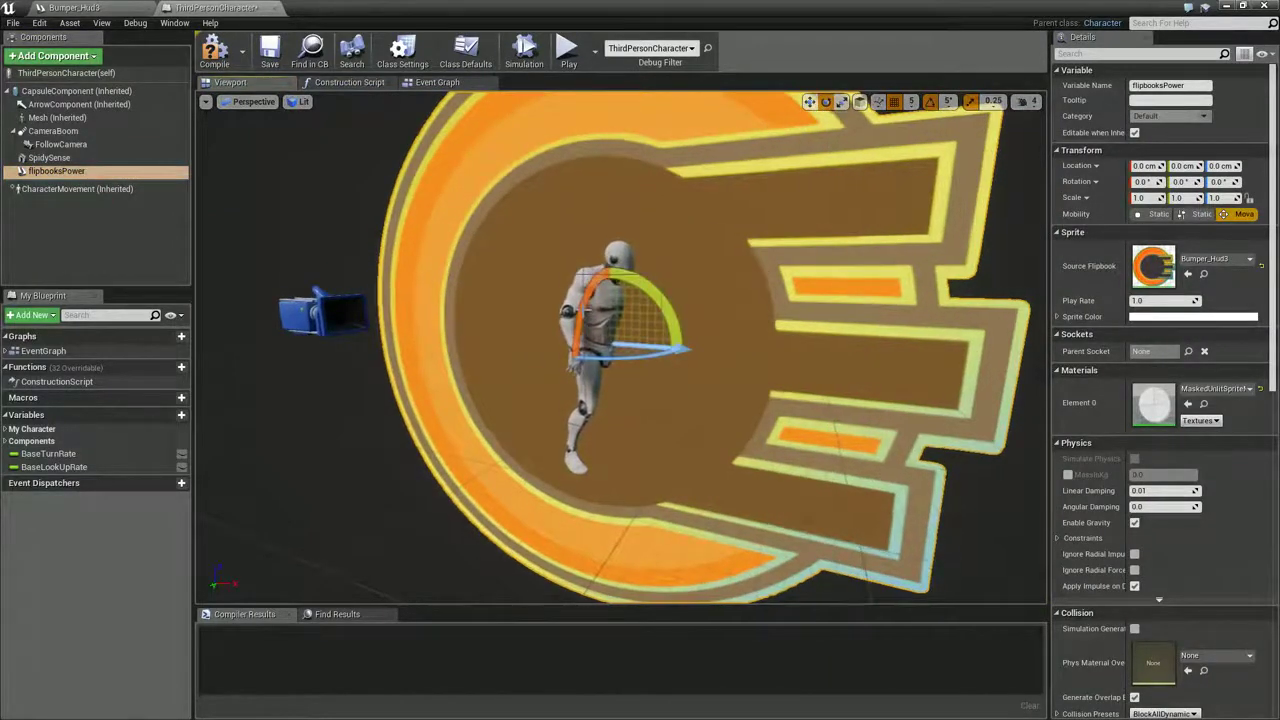
left_click(577, 315)
Rotate the flipbooksPower sprite -90 on X to lie flat and lower it under the character's feet
left_click(811, 303)
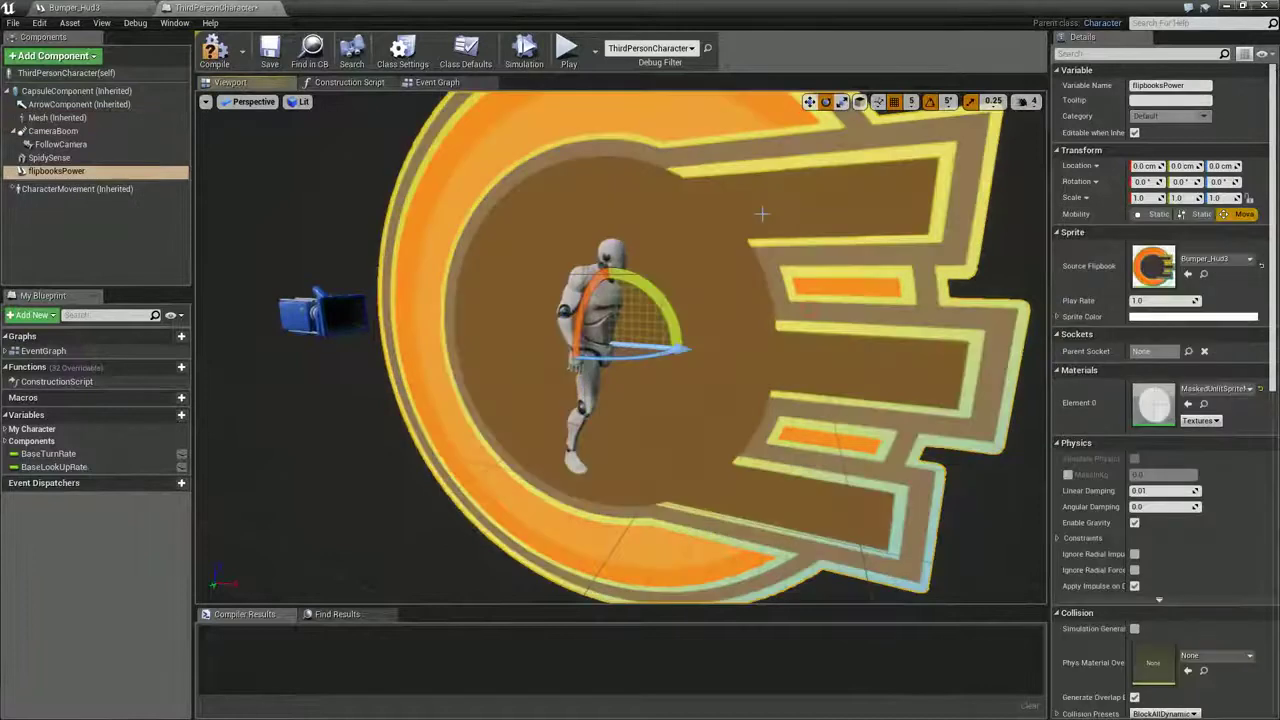
left_click_drag(674, 242, 654, 132)
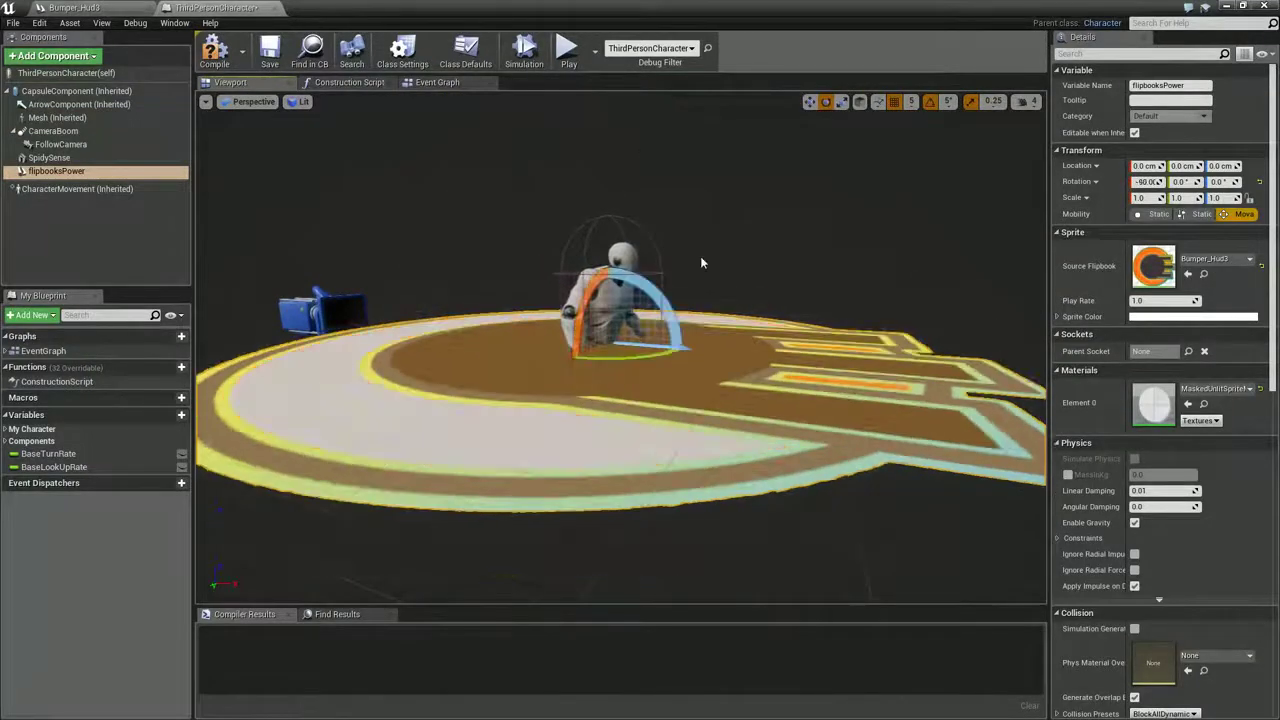
key("w")
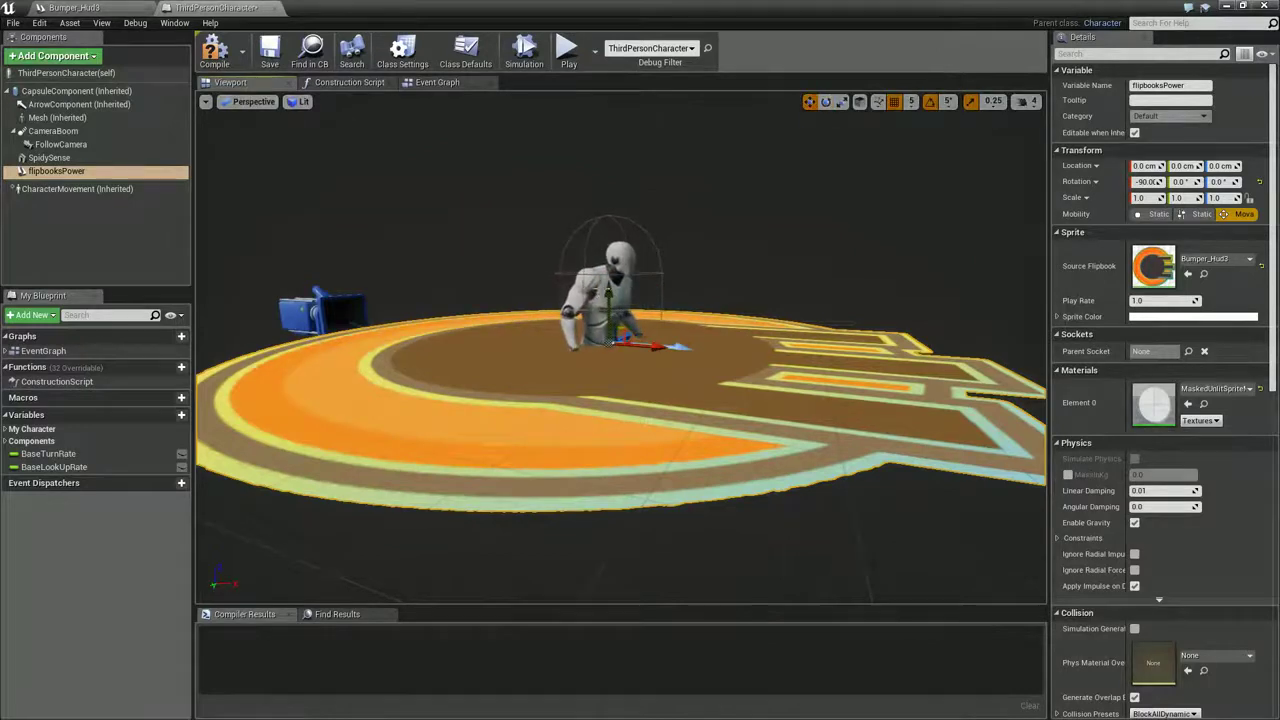
left_click_drag(605, 296, 618, 411)
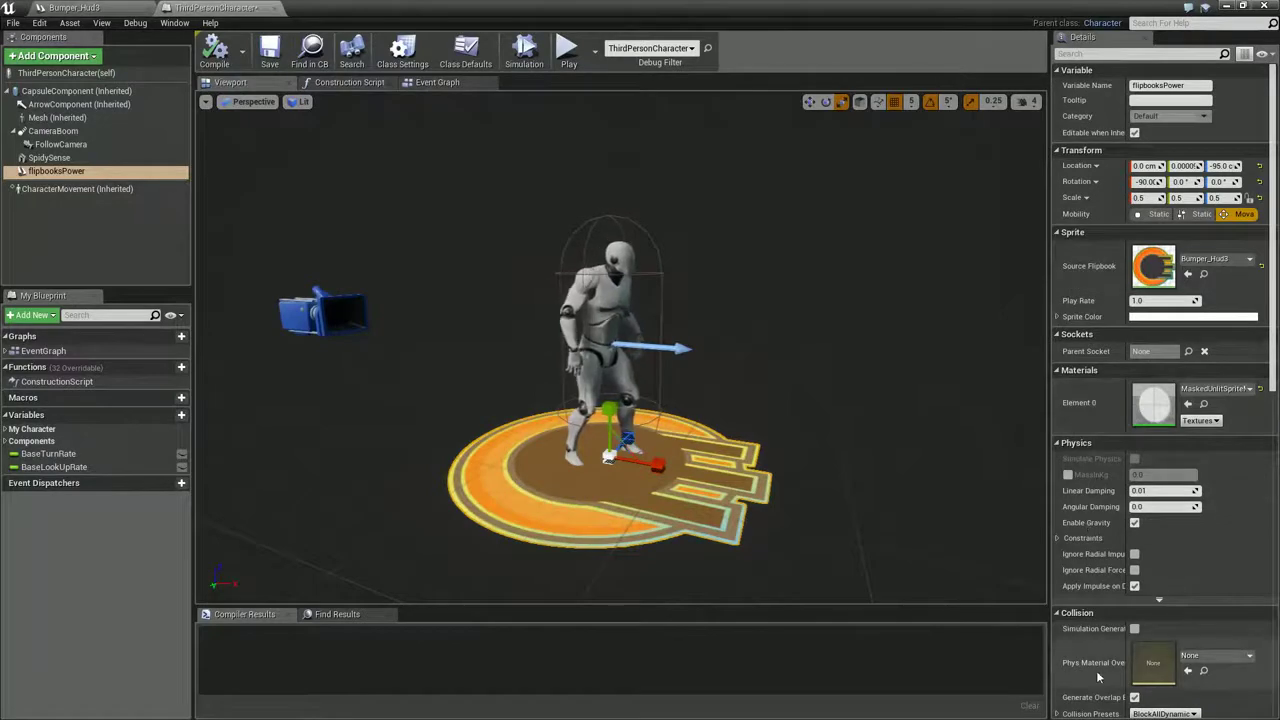
Set the sprite's Collision Presets to NoCollision
scroll(1100, 586, "down", 2)
scroll(1104, 583, "down", 1)
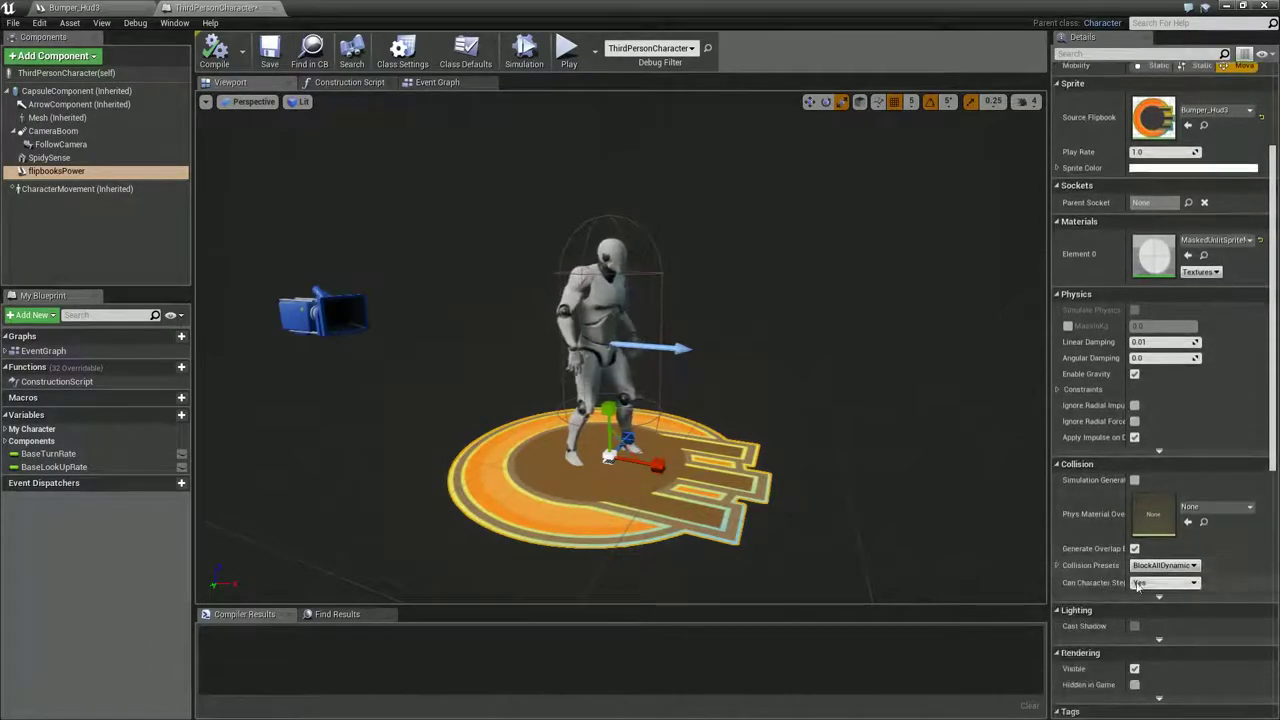
left_click(1162, 565)
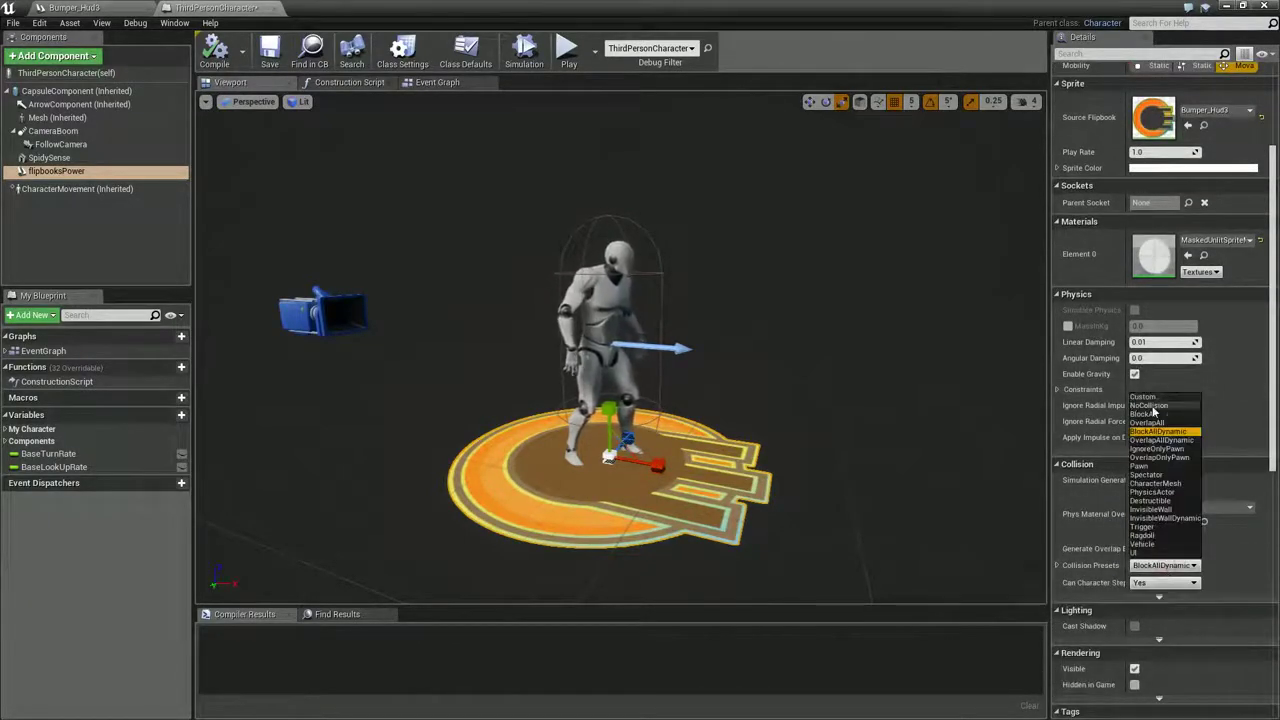
left_click(1148, 405)
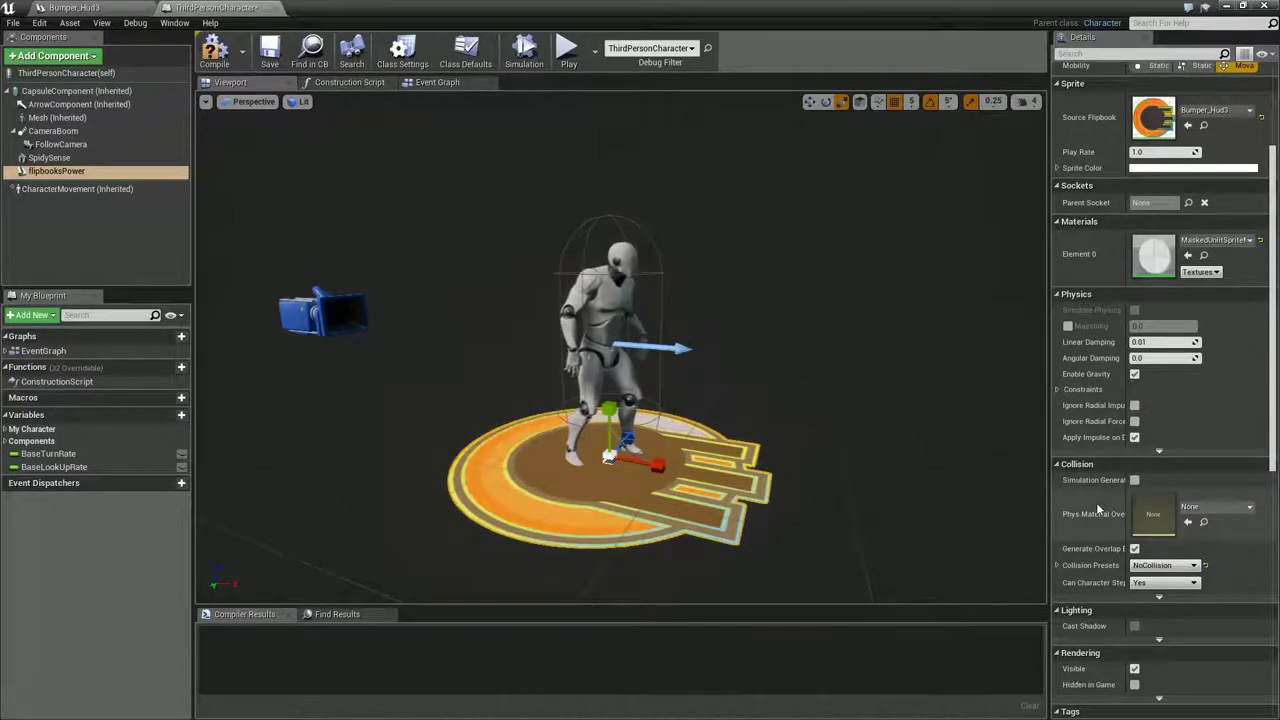
scroll(1090, 520, "down", 3)
scroll(1080, 550, "down", 3)
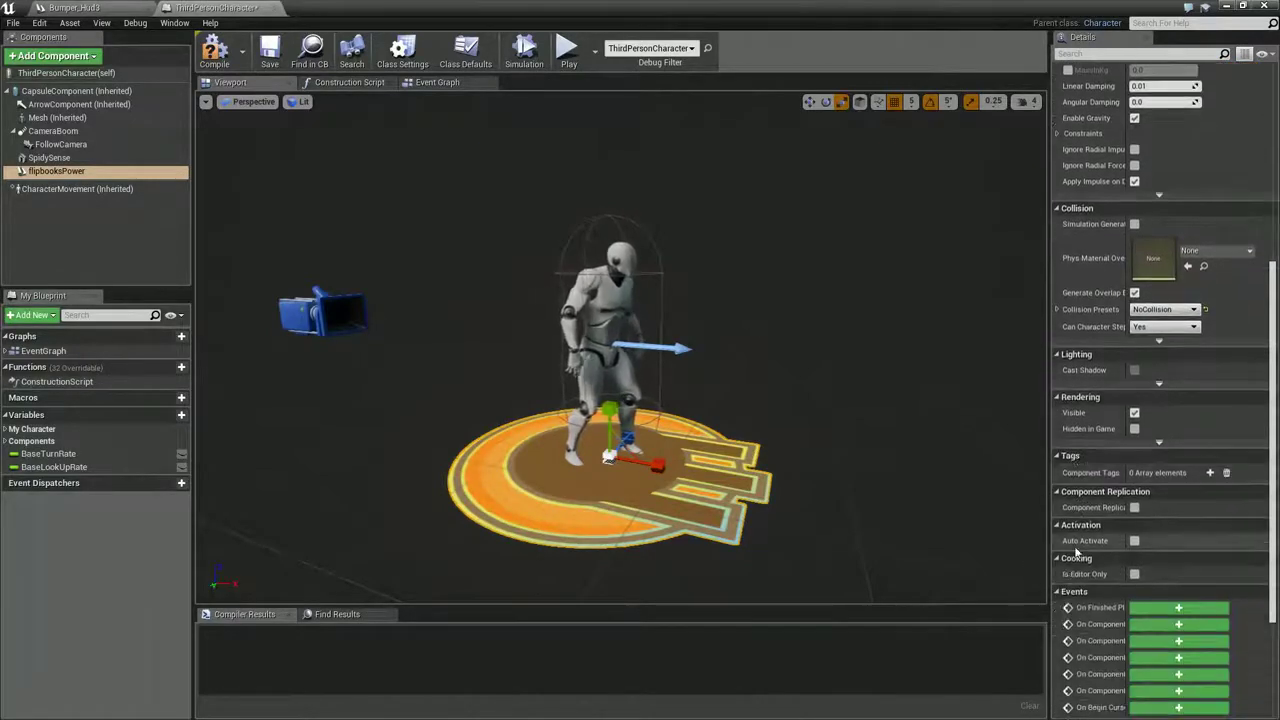
scroll(1098, 580, "down", 1)
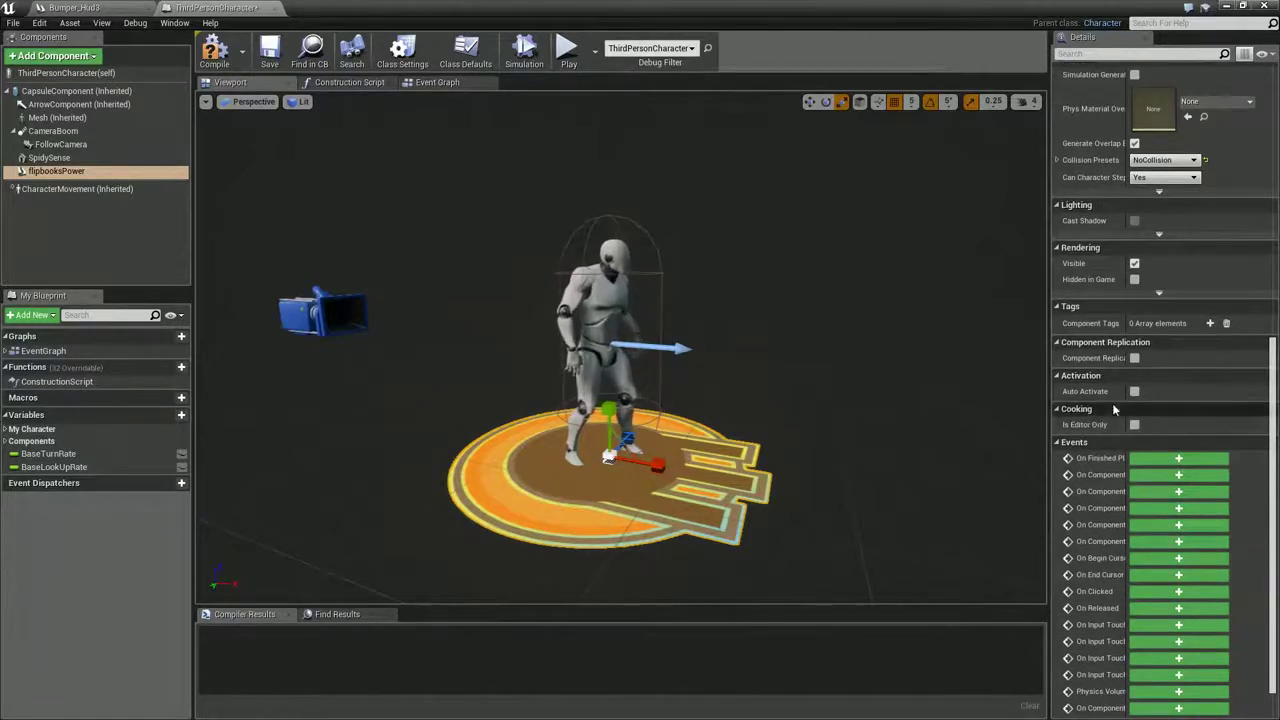
Bring the Event Graph's Jump section into view and make room after Play Sound 2D
left_click(437, 82)
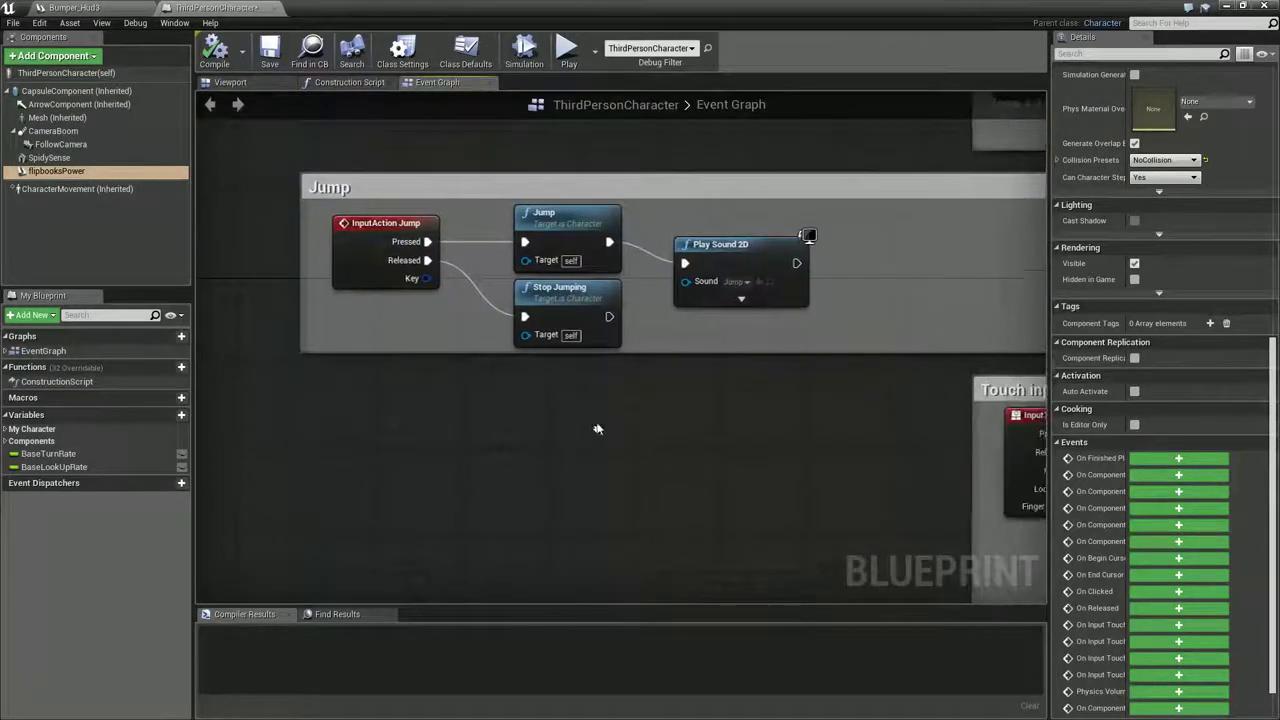
left_click_drag(725, 410, 618, 432)
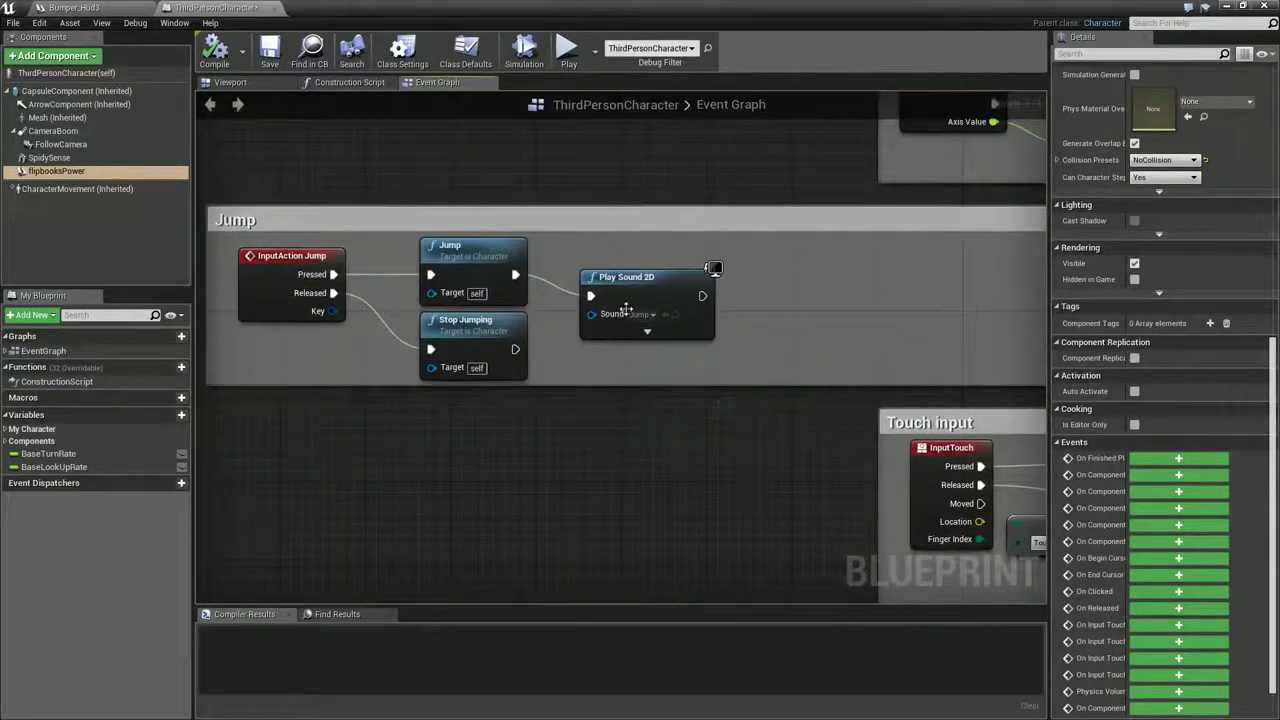
scroll(594, 426, "down", 5)
scroll(610, 423, "up", 5)
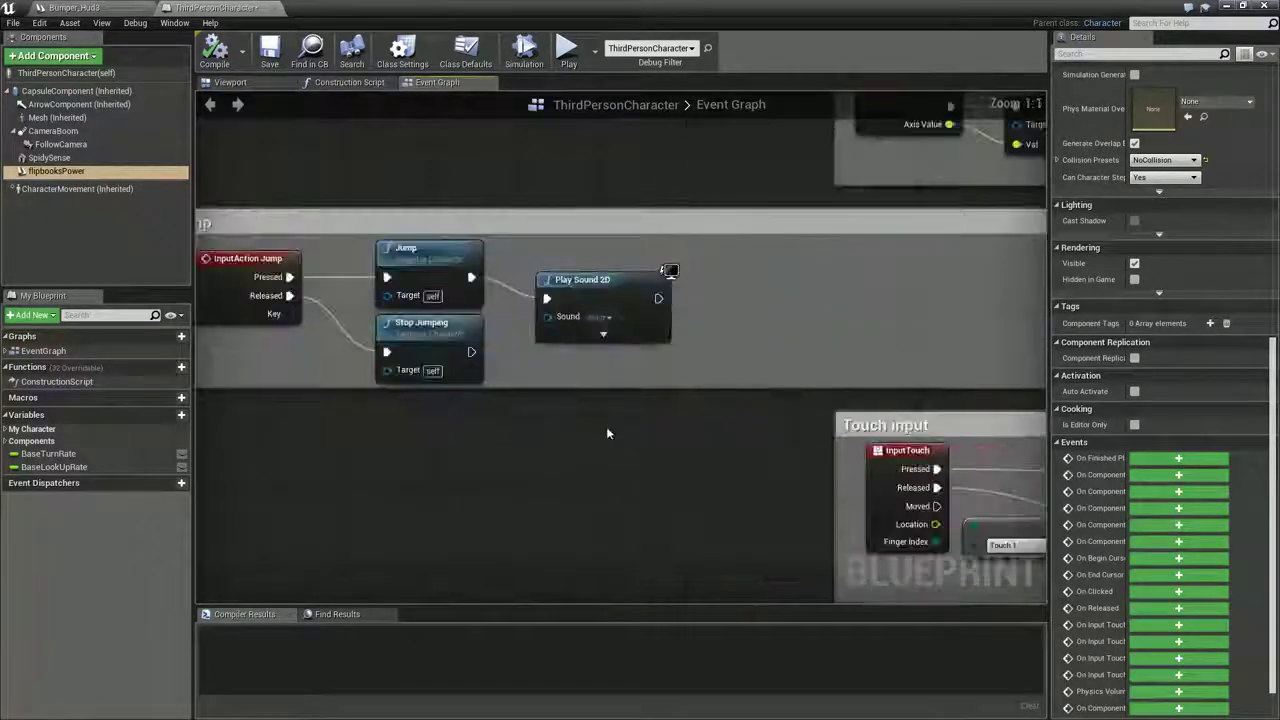
left_click_drag(606, 433, 691, 472)
left_click(686, 295)
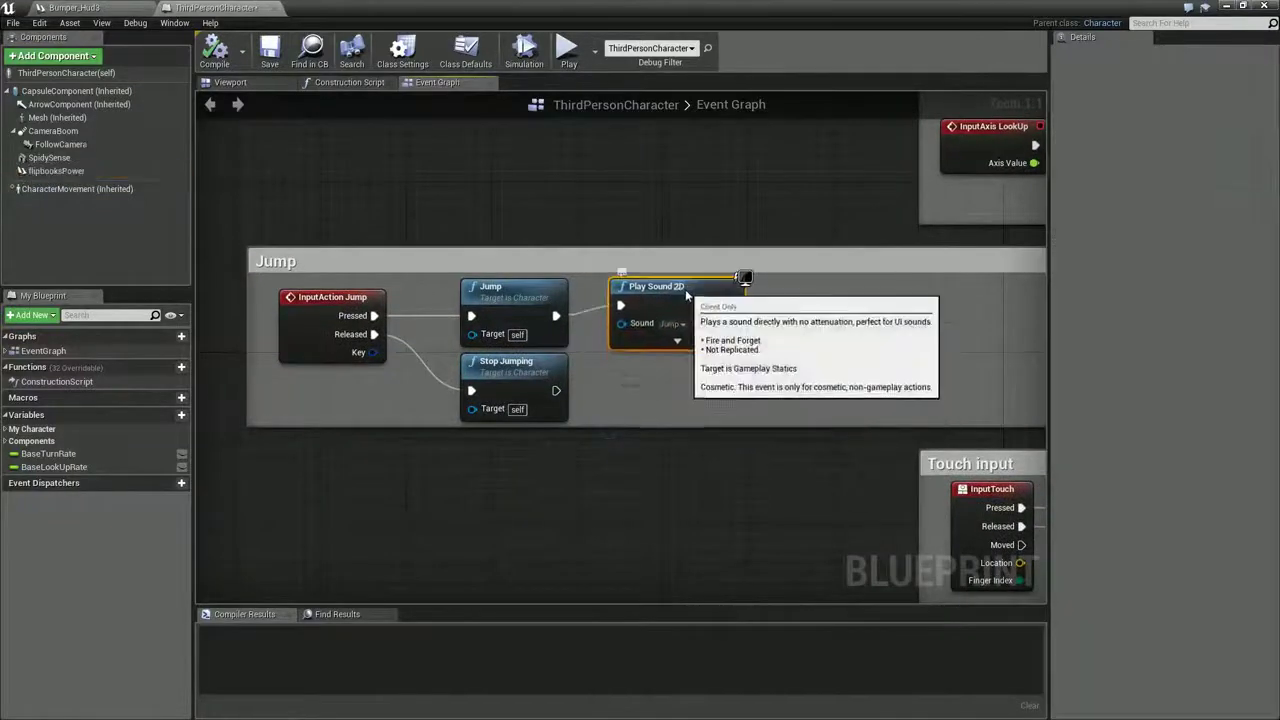
left_click_drag(686, 295, 697, 306)
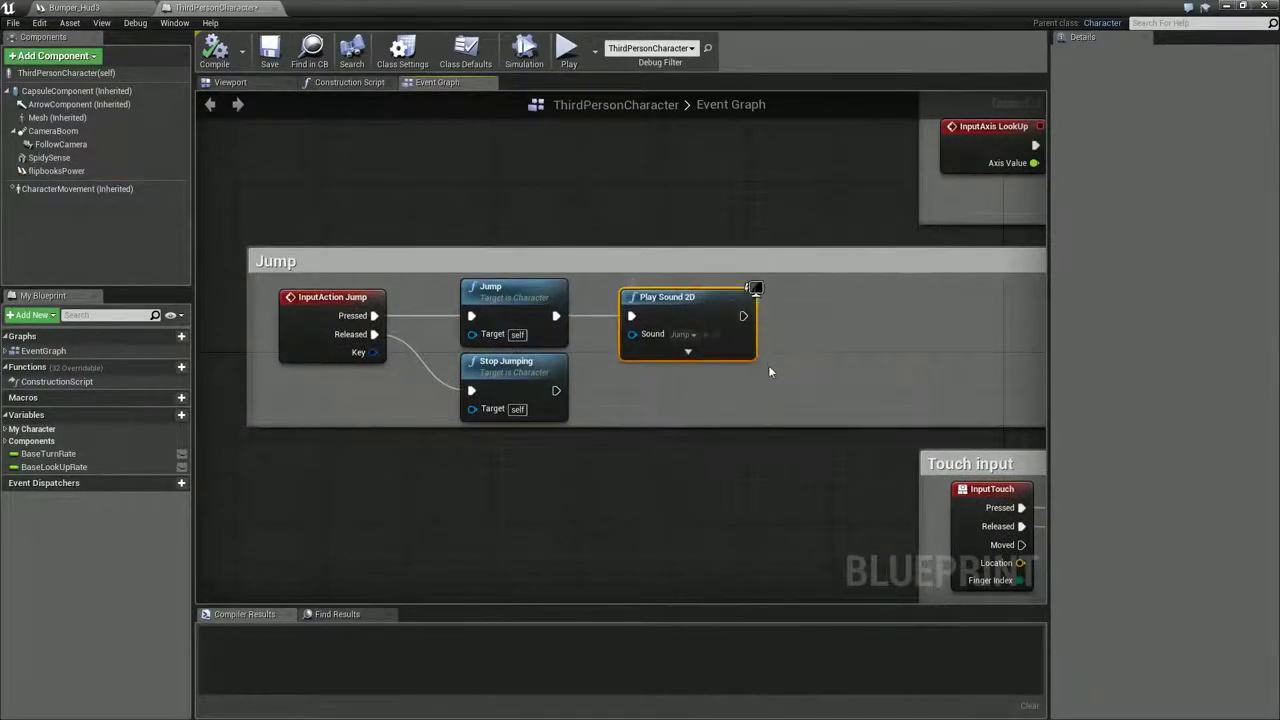
left_click_drag(768, 372, 734, 363)
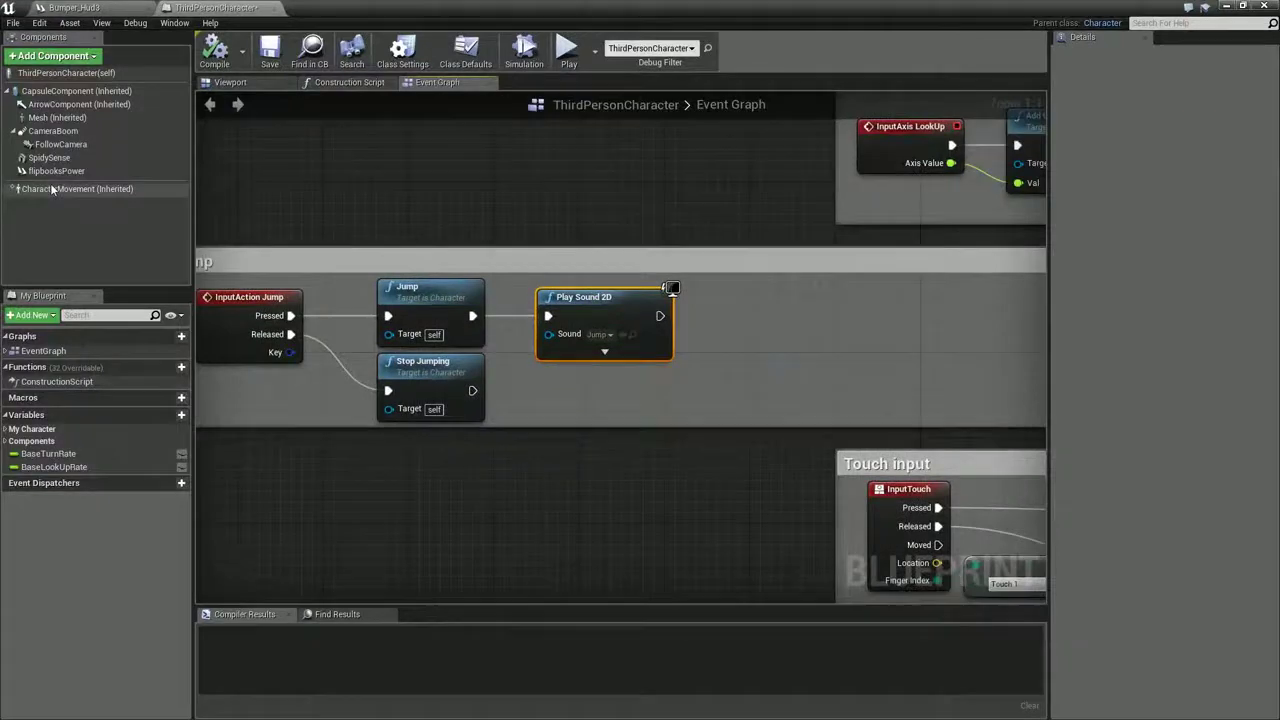
Wire a Play from Start node on flipbooksPower after Play Sound 2D and compile
left_click_drag(56, 171, 686, 405)
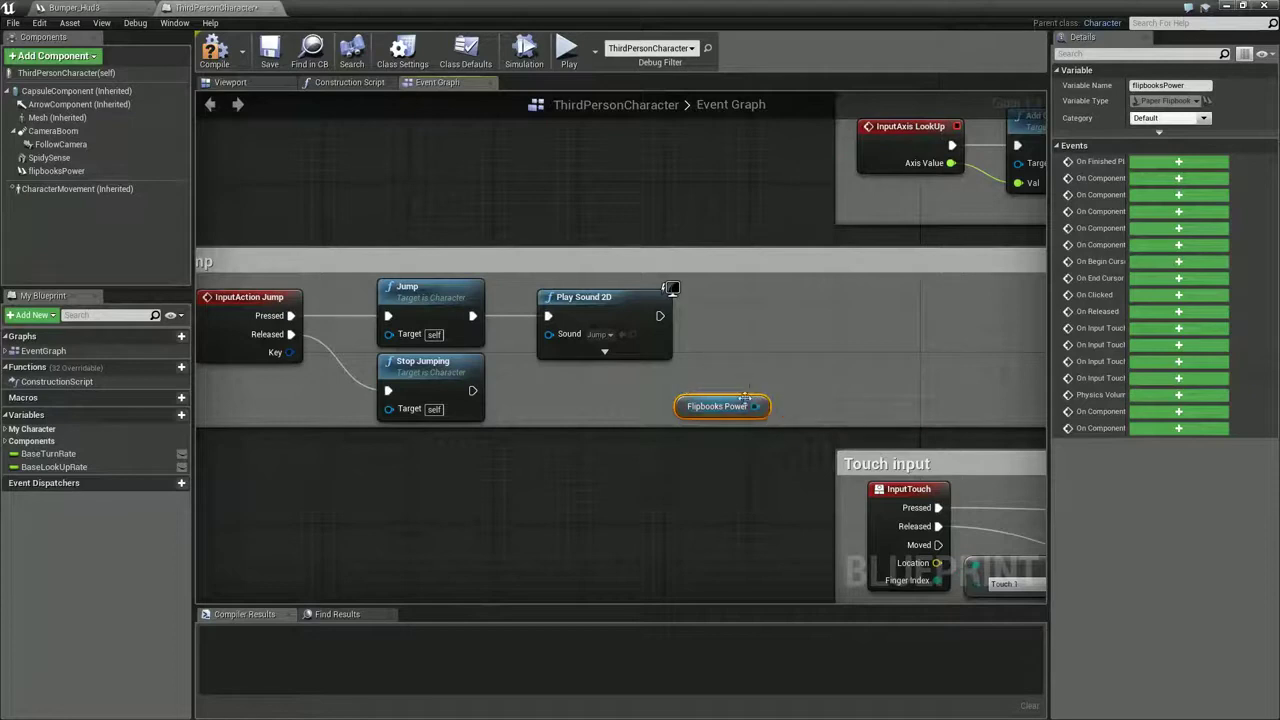
left_click_drag(757, 406, 806, 369)
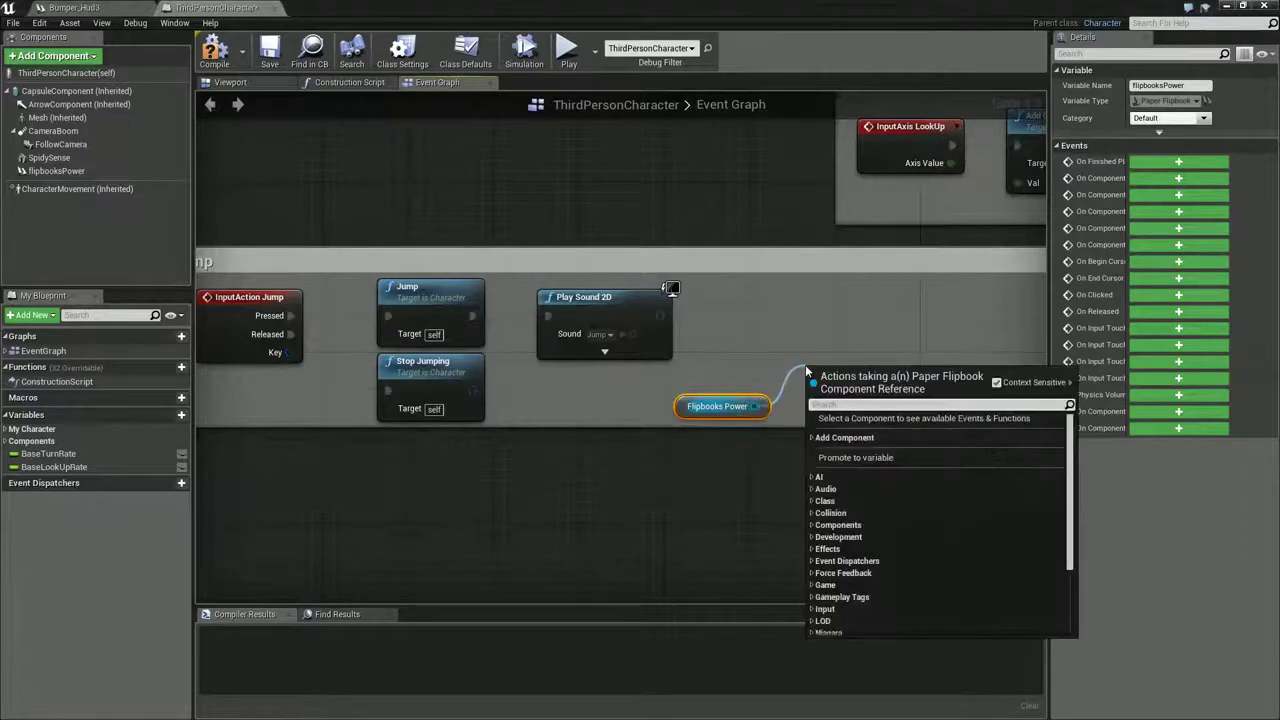
type("play")
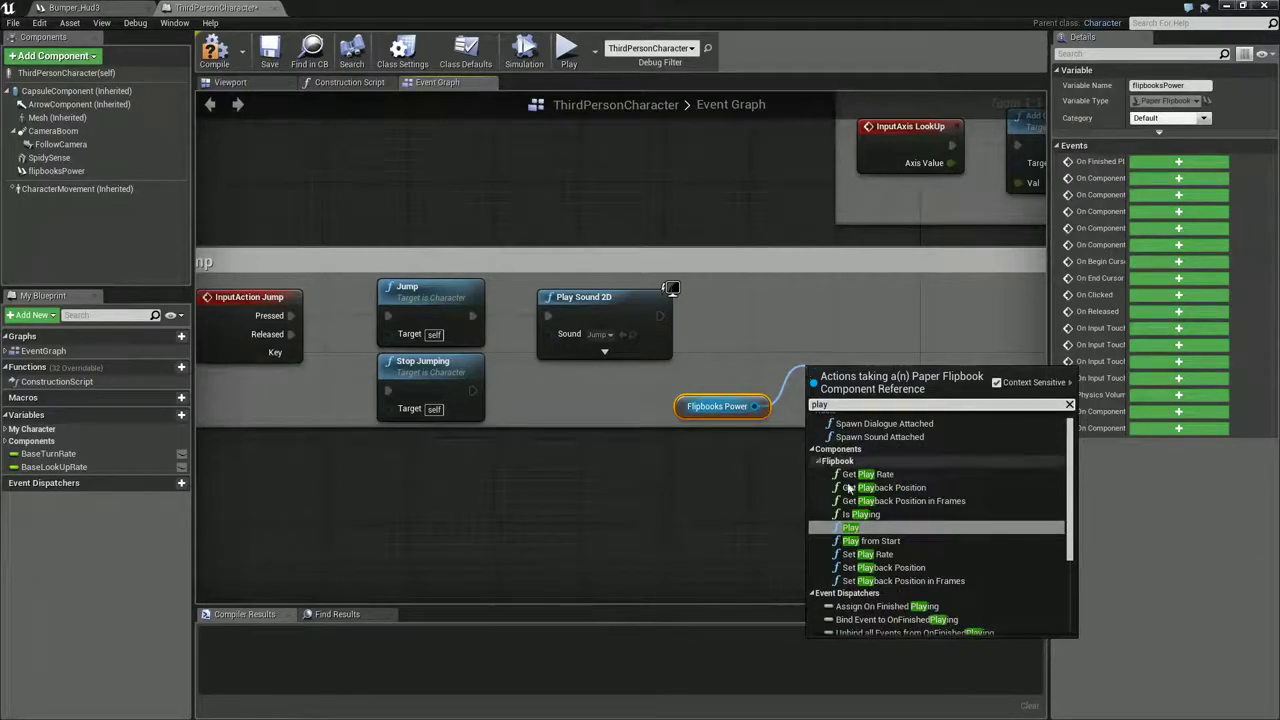
left_click(870, 540)
left_click_drag(840, 372, 828, 308)
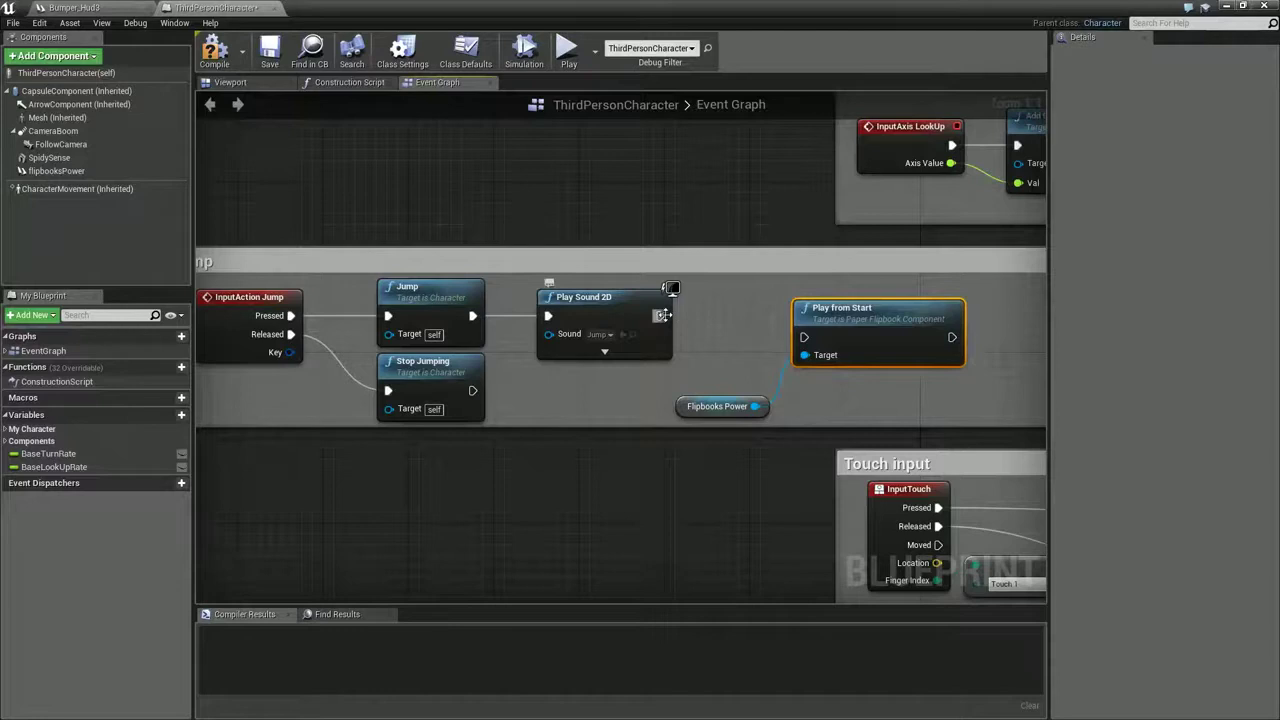
left_click_drag(661, 316, 806, 337)
left_click_drag(850, 308, 861, 288)
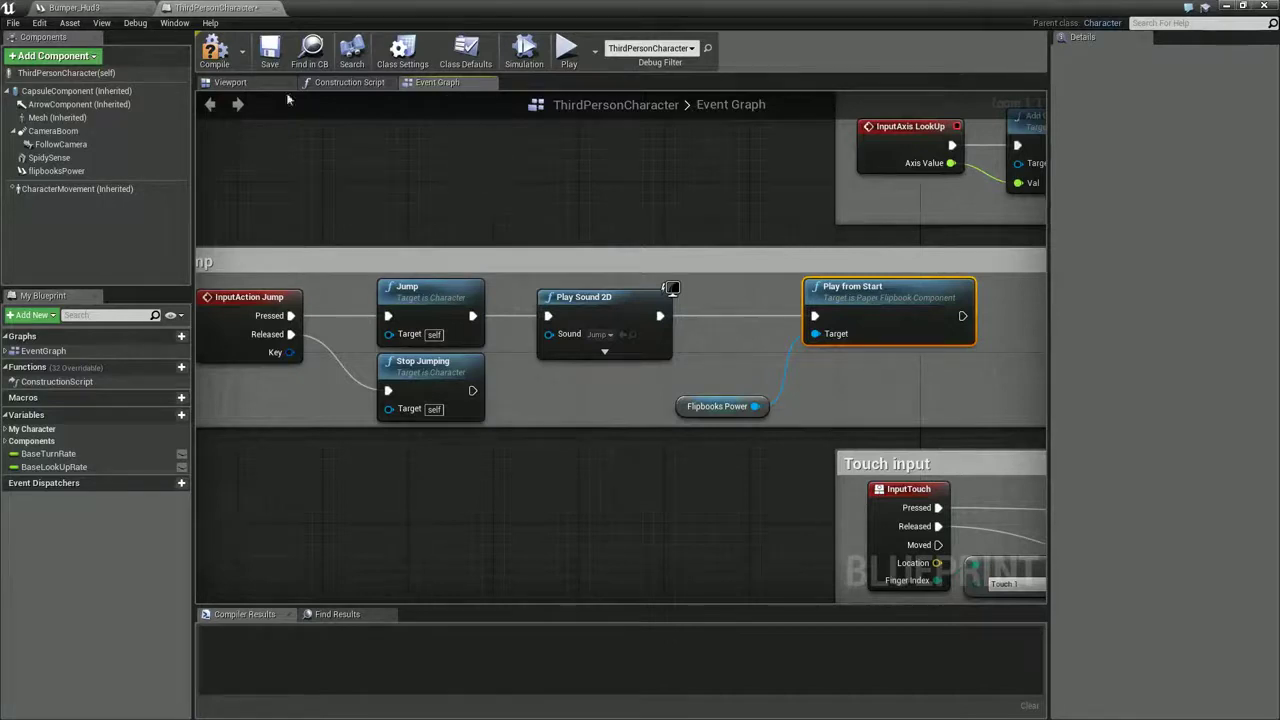
left_click(225, 62)
left_click_drag(778, 522, 659, 492)
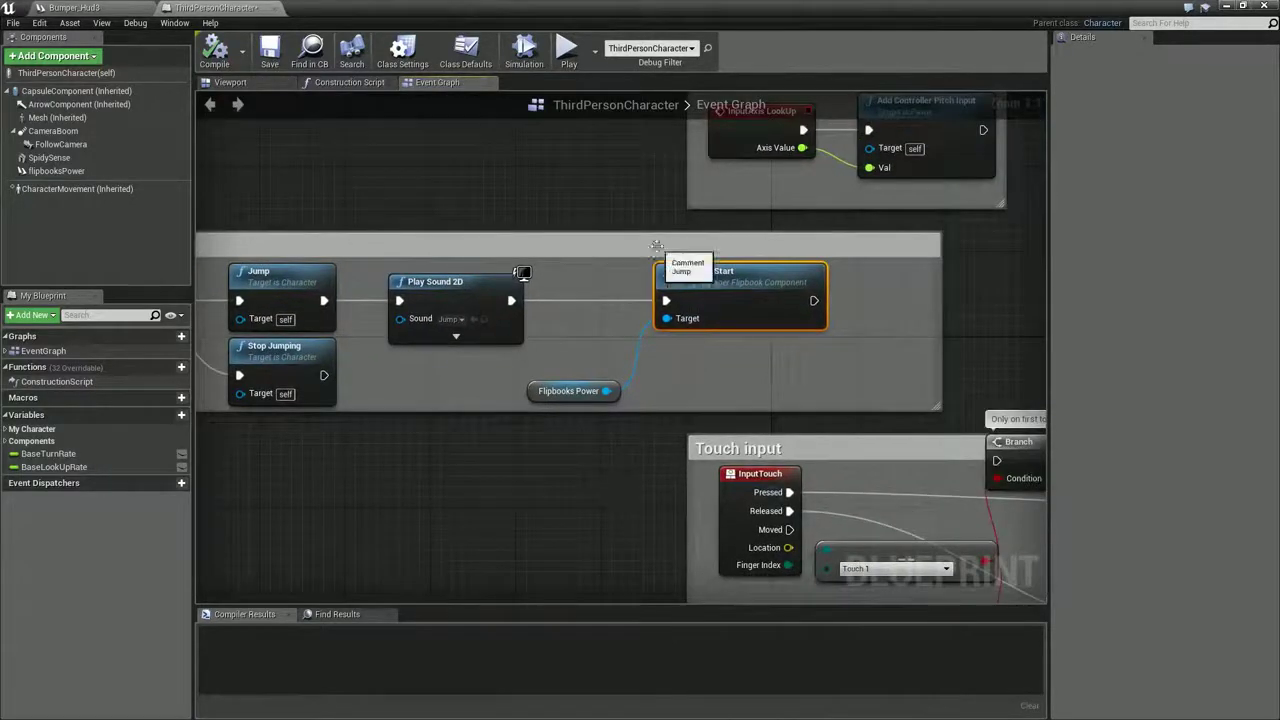
left_click_drag(655, 249, 480, 252)
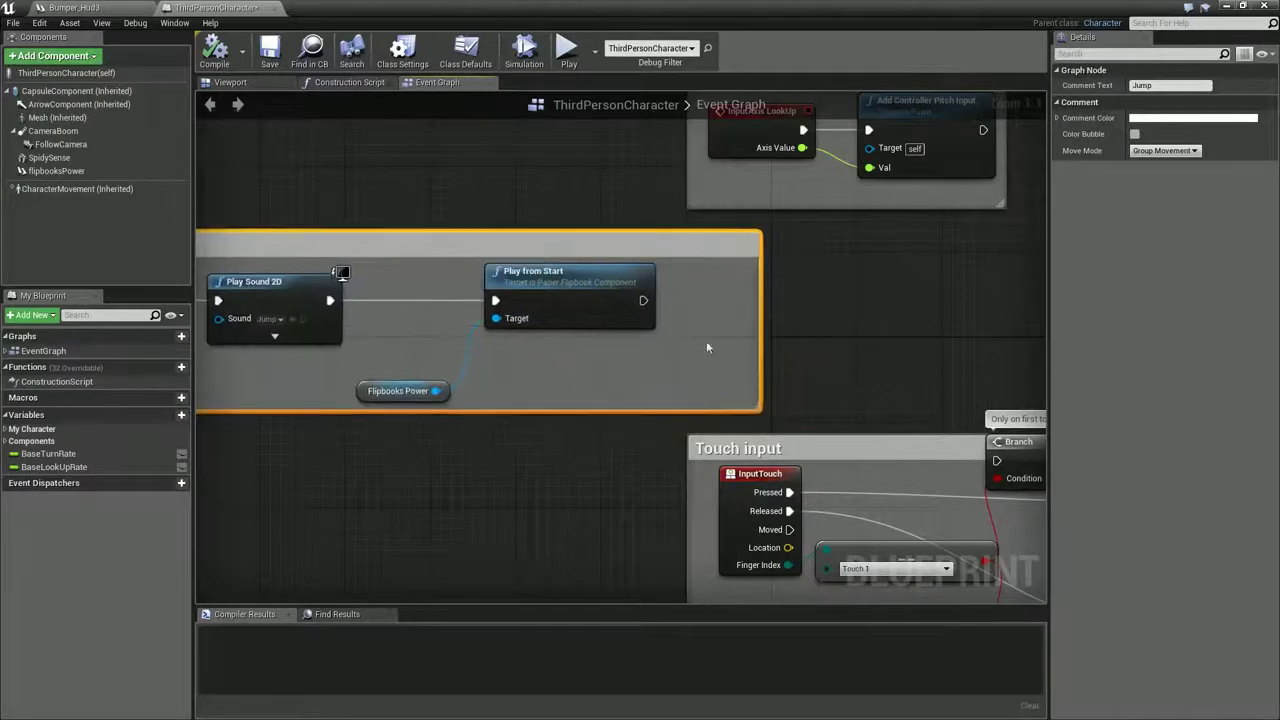
Widen the Jump comment and add a Stop node targeting Flipbooks Power after Play from Start
left_click_drag(761, 318, 1055, 373)
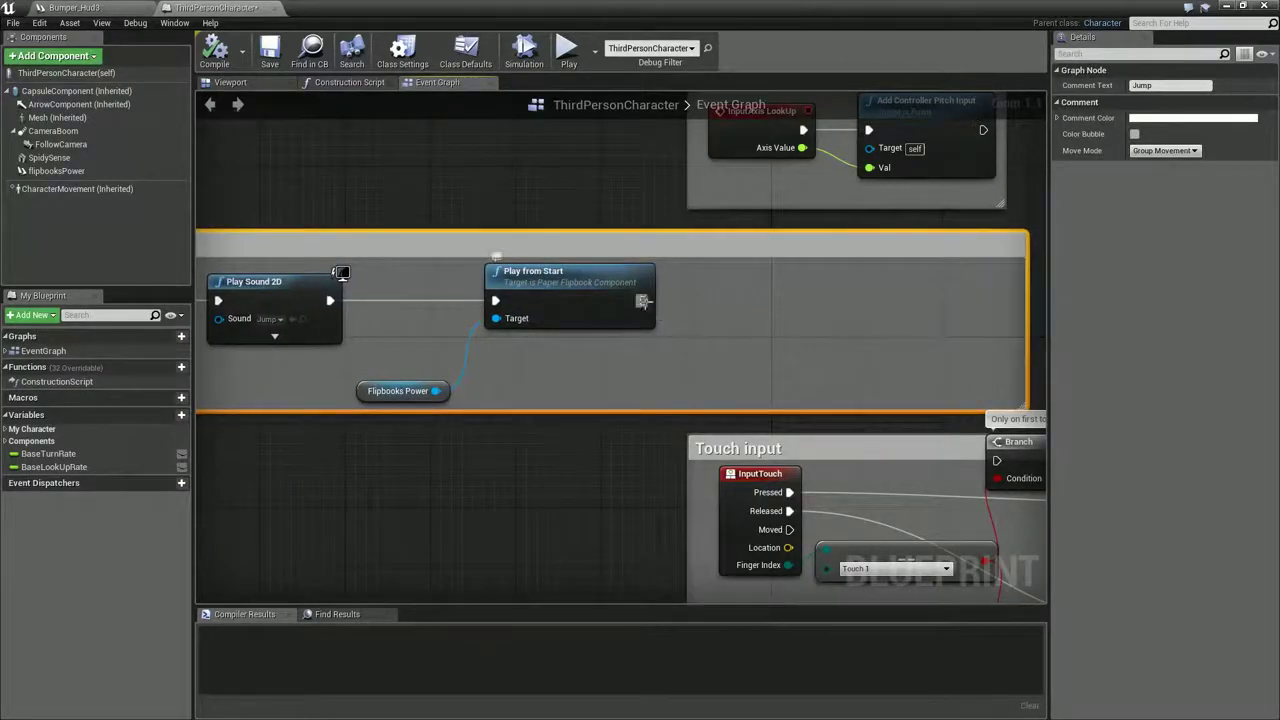
left_click_drag(640, 301, 728, 300)
type("stop")
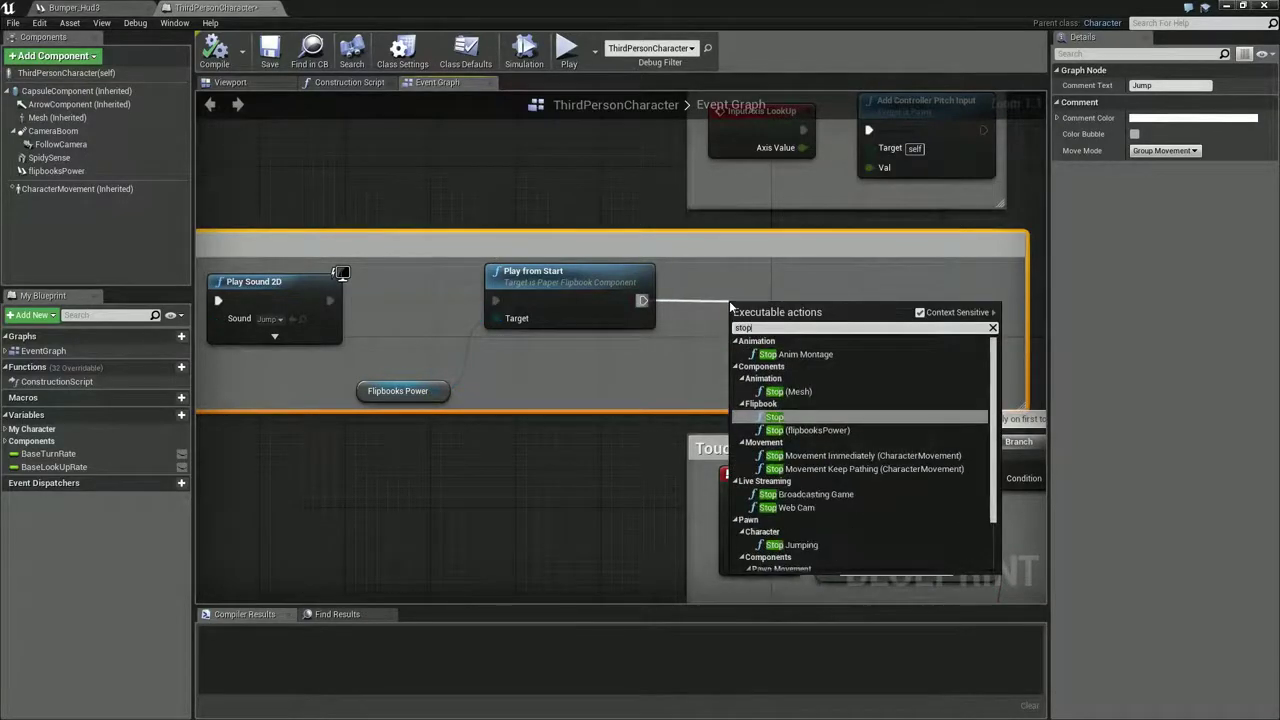
left_click(775, 417)
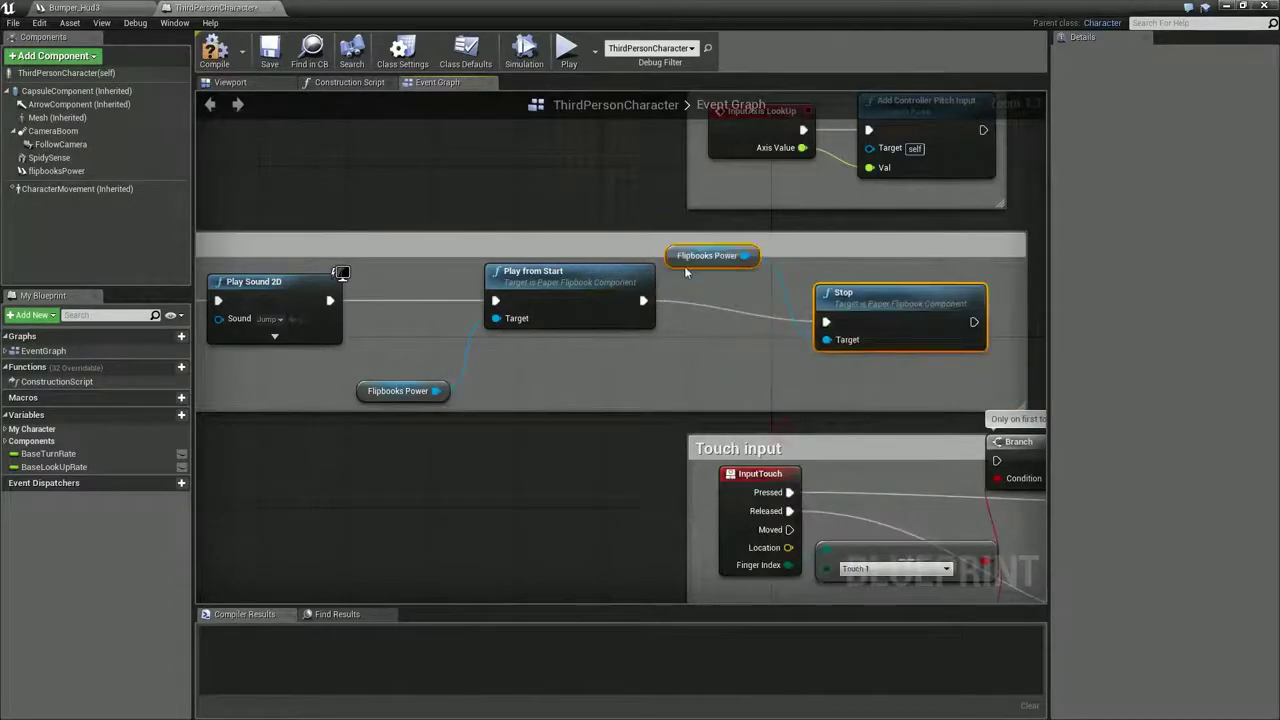
left_click(693, 281)
left_click(705, 256)
key("Delete")
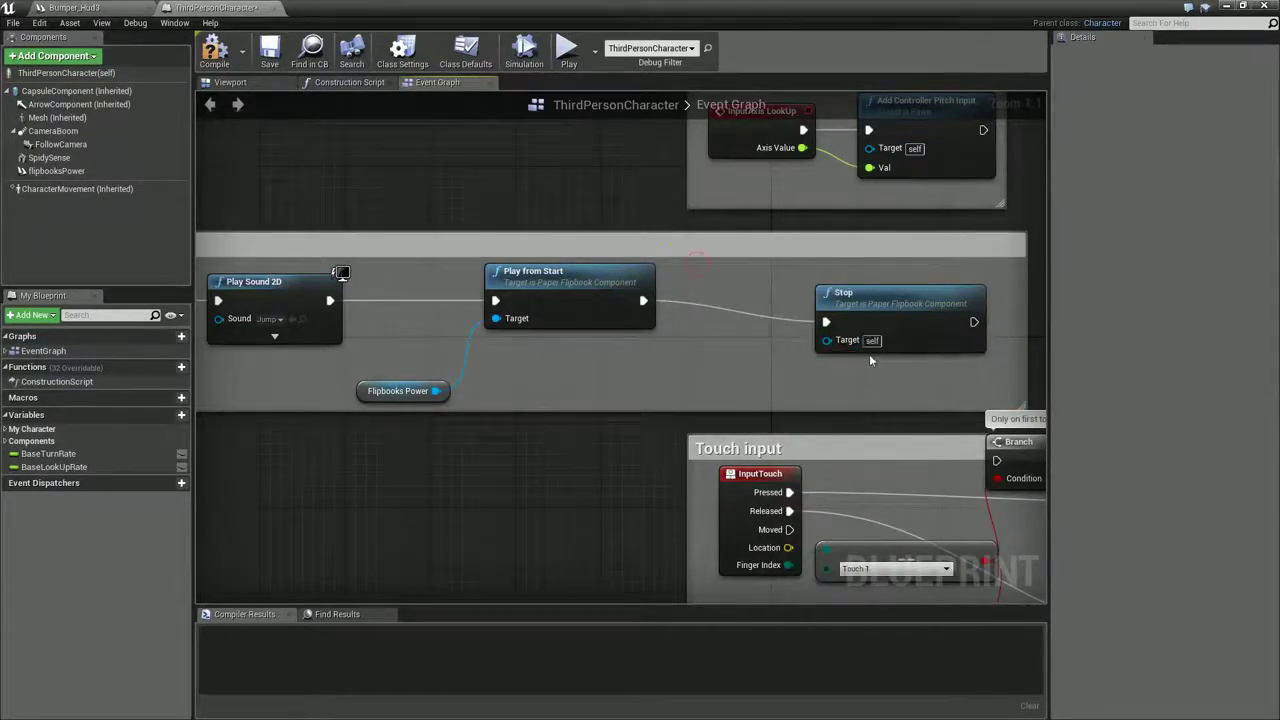
left_click_drag(886, 318, 438, 393)
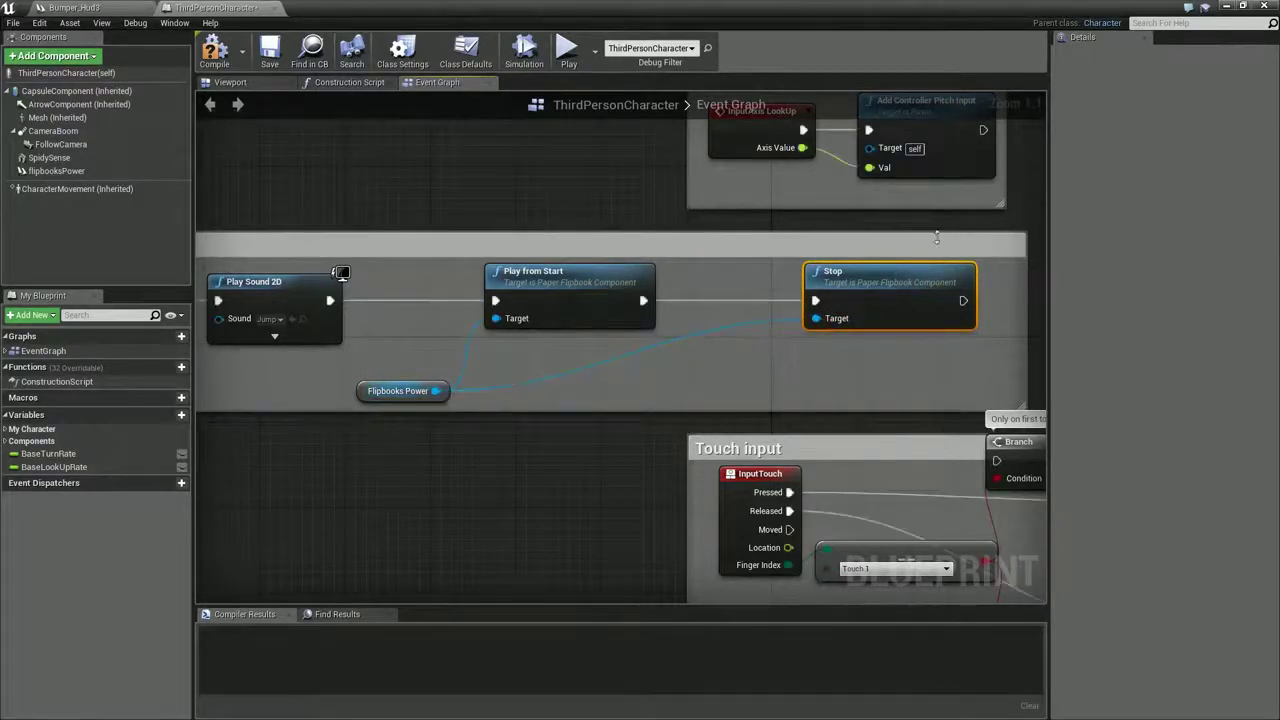
left_click_drag(840, 272, 883, 272)
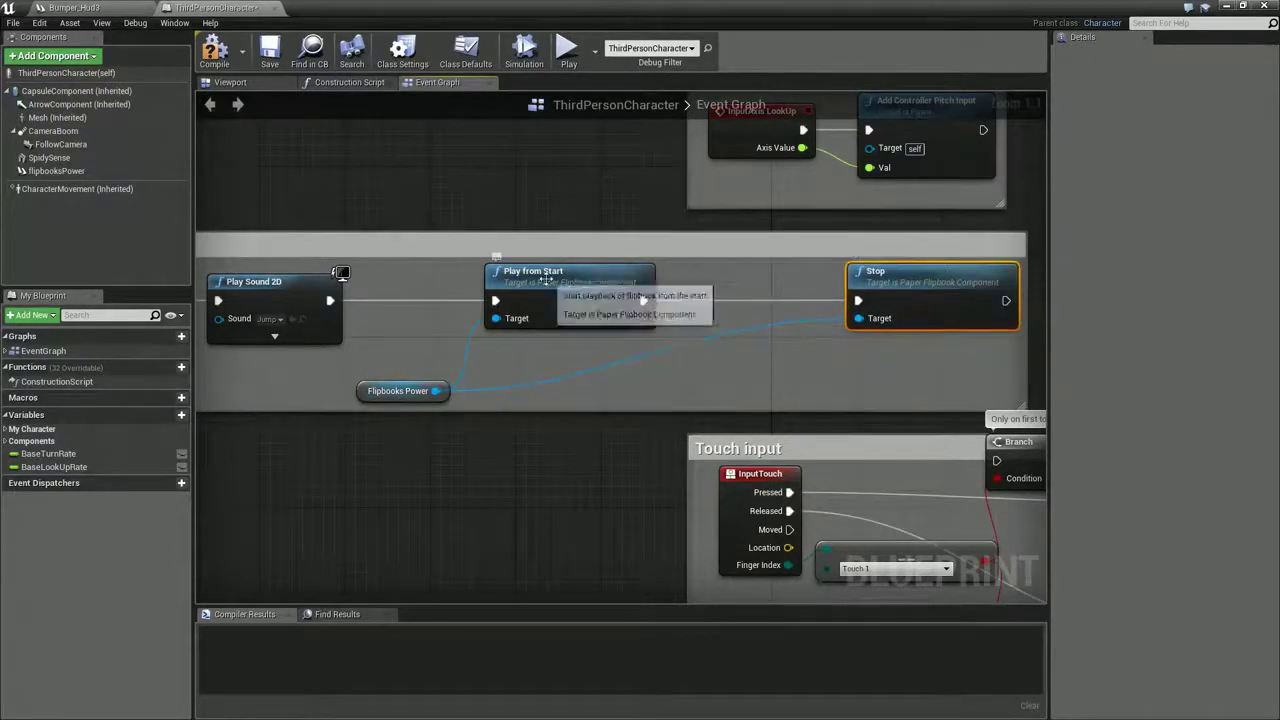
Insert a Delay node between Play from Start and Stop
mouse_move(640, 298)
left_mouse_down()
mouse_move(554, 300)
mouse_move(572, 314)
mouse_move(622, 306)
left_mouse_up()
type("del")
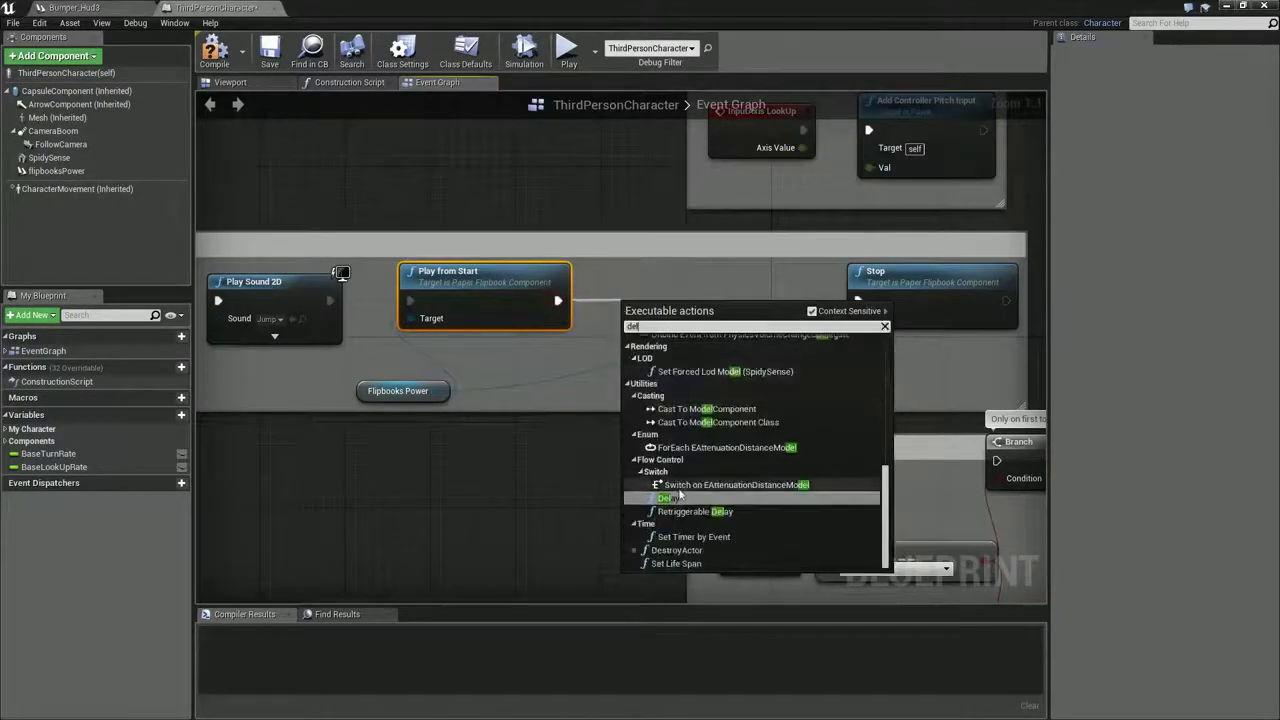
left_click(677, 497)
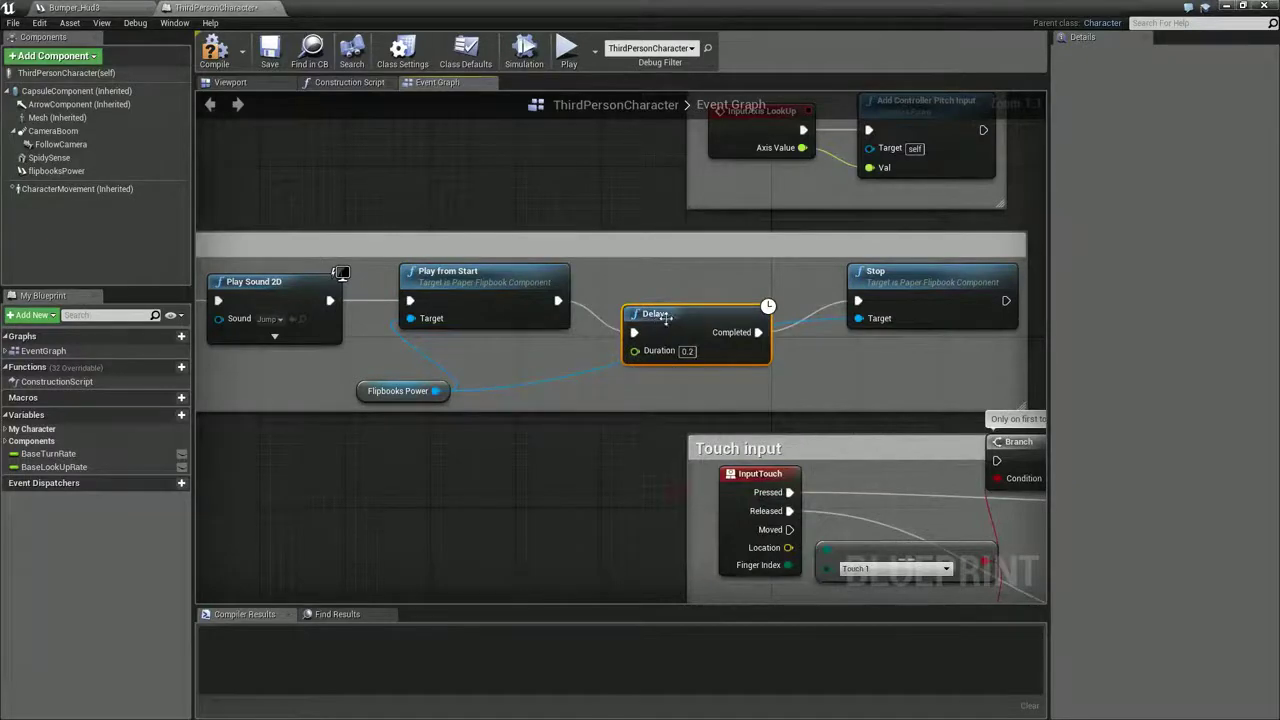
left_click_drag(667, 316, 663, 276)
Check in After Effects when the bumper meter animation finishes
key("alt+Tab")
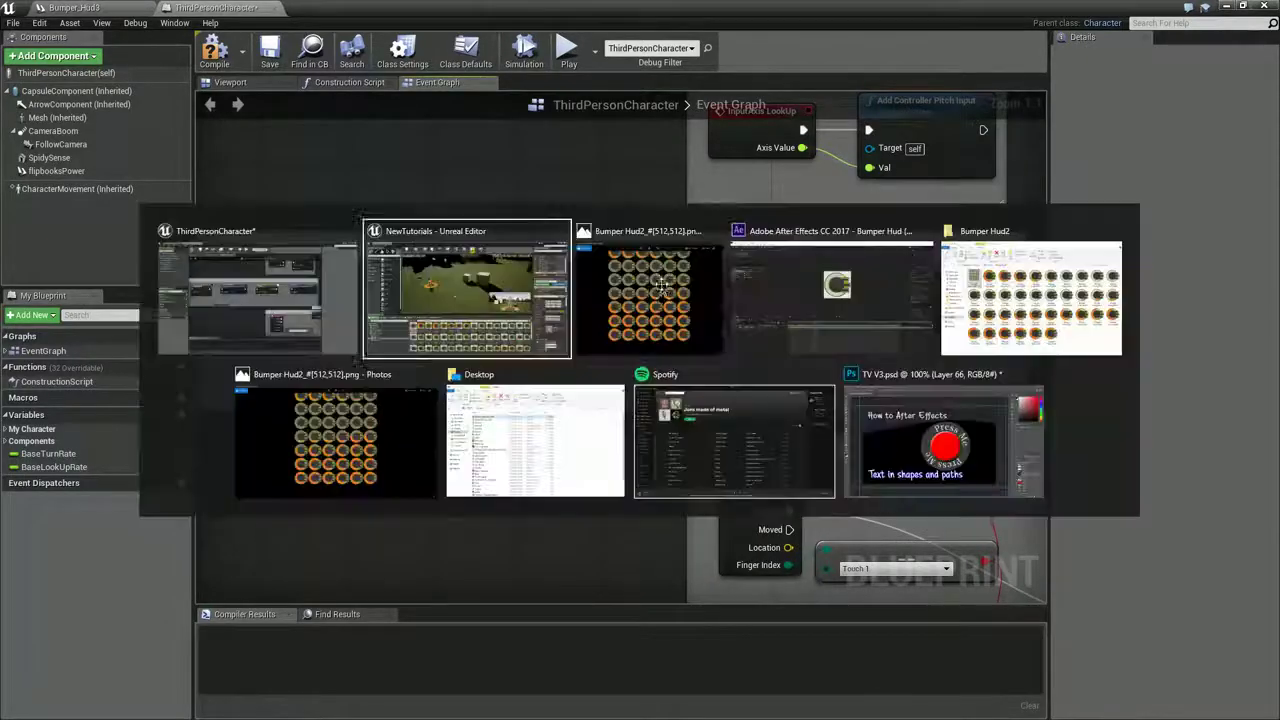
key("alt+Tab")
key("alt+Tab")
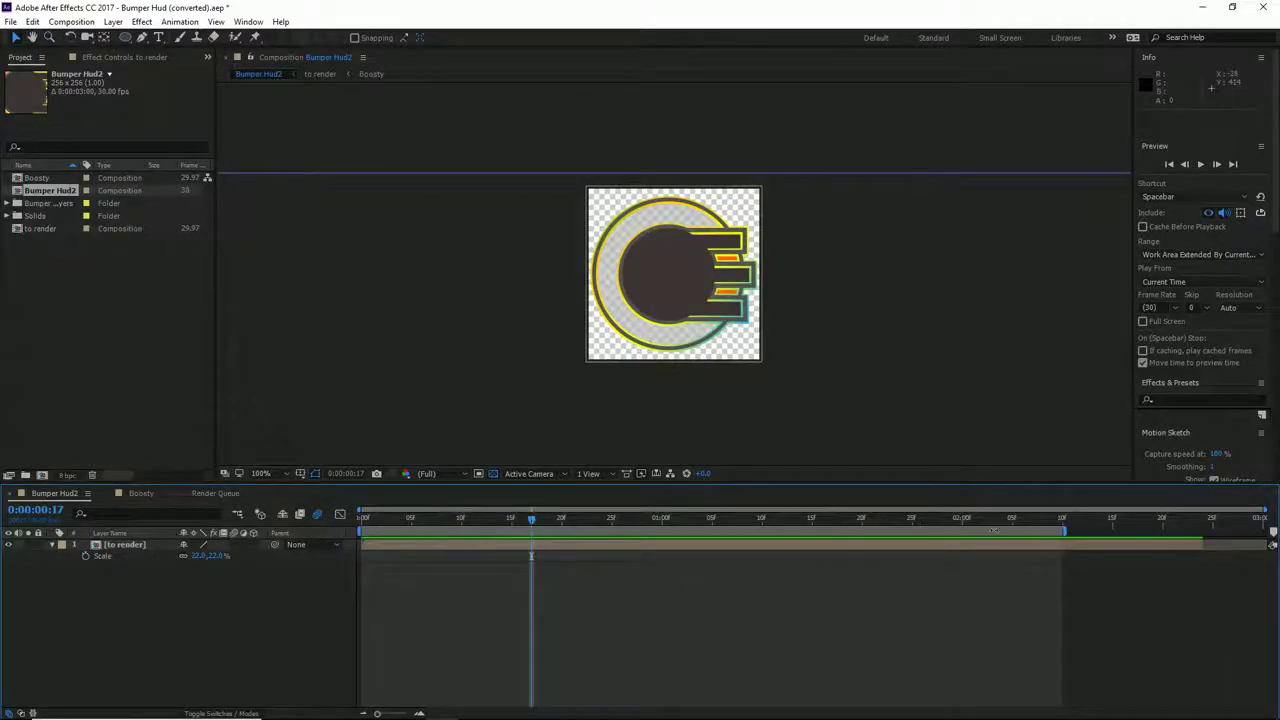
left_click(1043, 526)
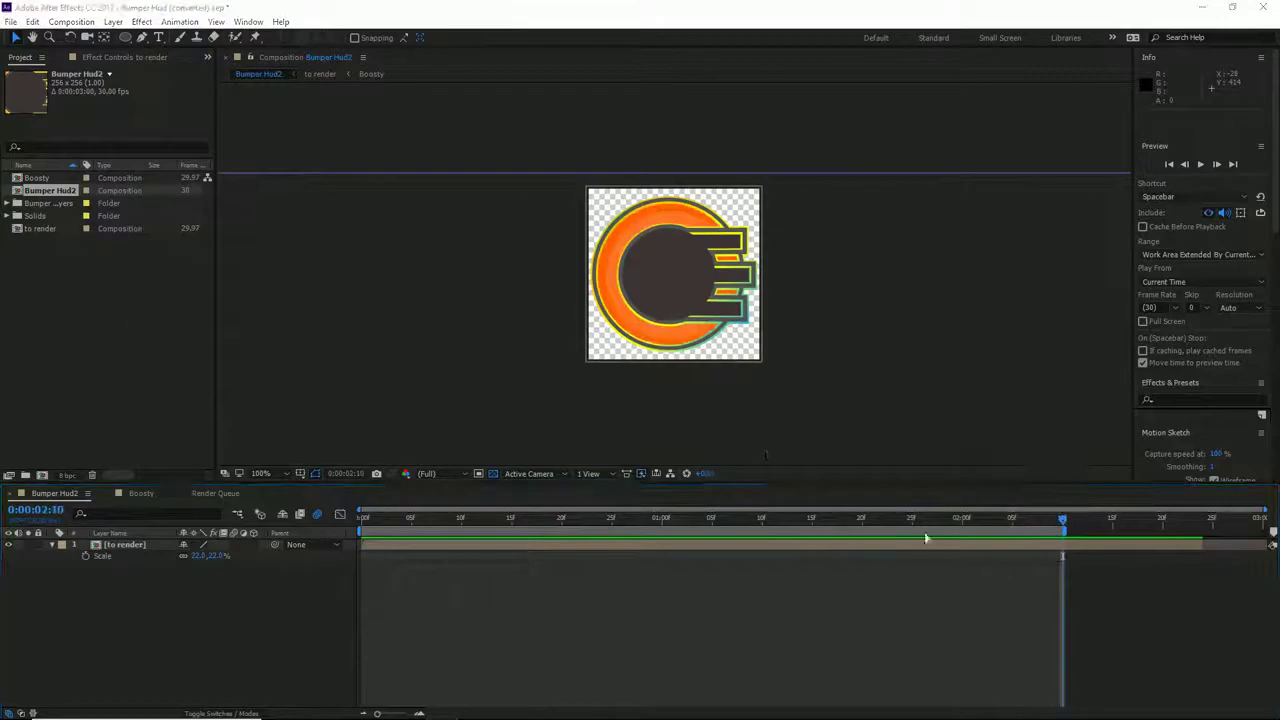
key("alt+Tab")
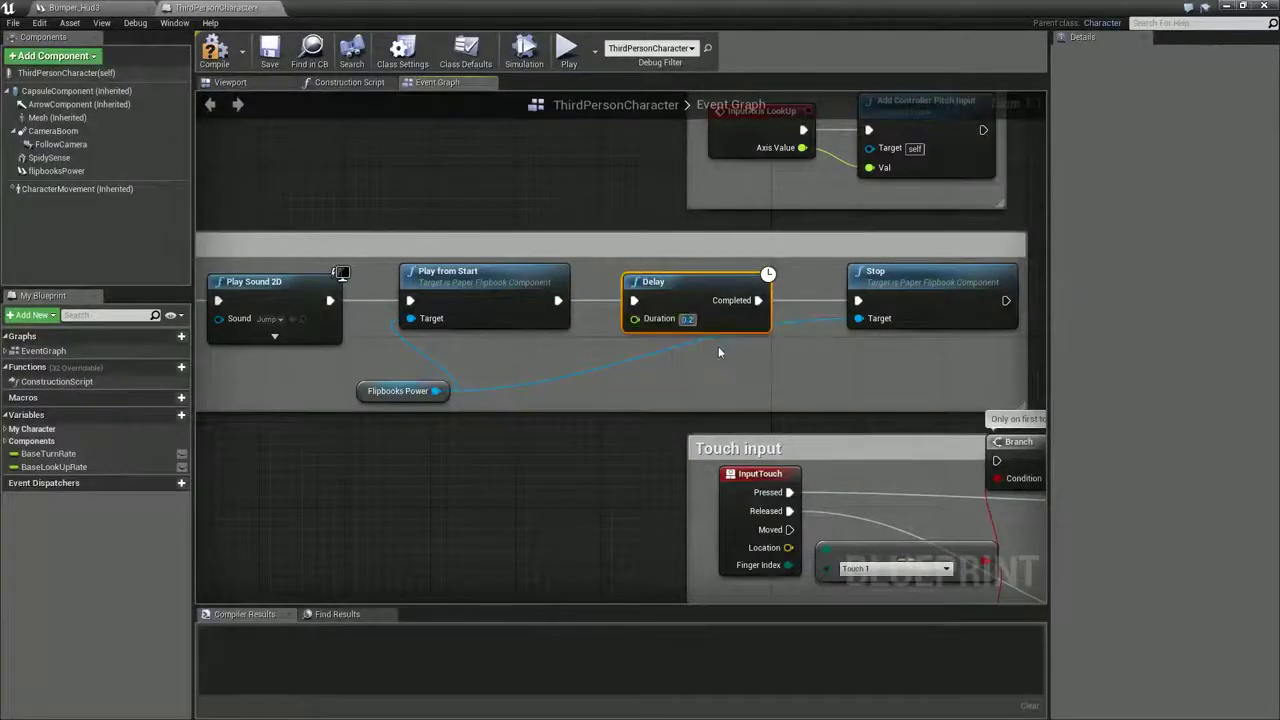
Set the Delay duration to 2.1 seconds and compile the blueprint
type("2.1")
left_click(702, 361)
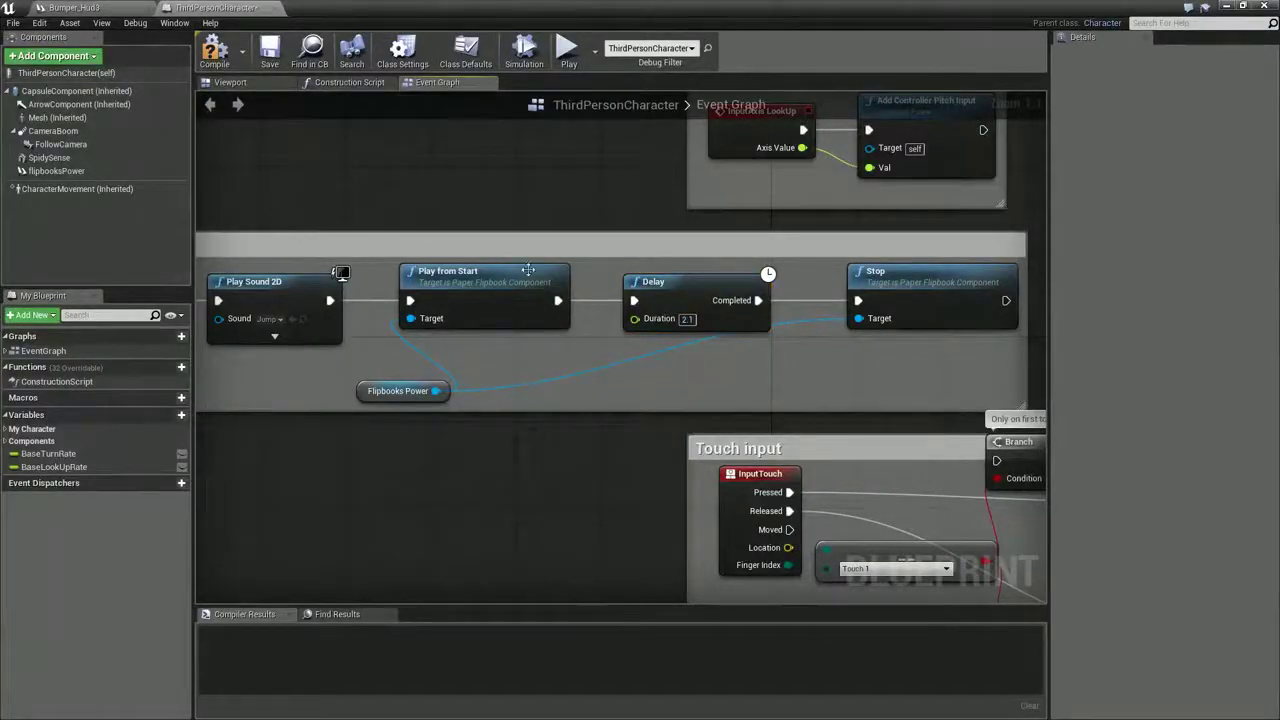
left_click(213, 50)
Play the level full-window, jump to test the bumper meter, then end the session
left_click_drag(390, 19, 1183, 315)
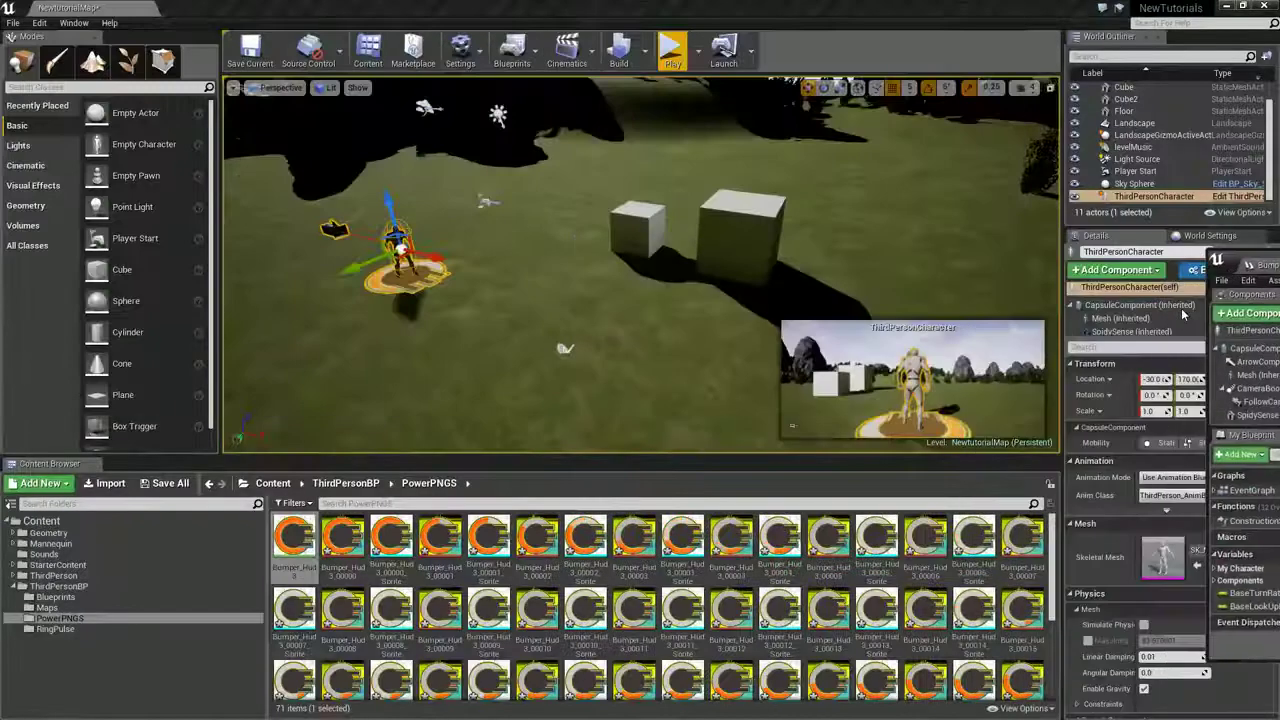
left_click(672, 55)
key("w")
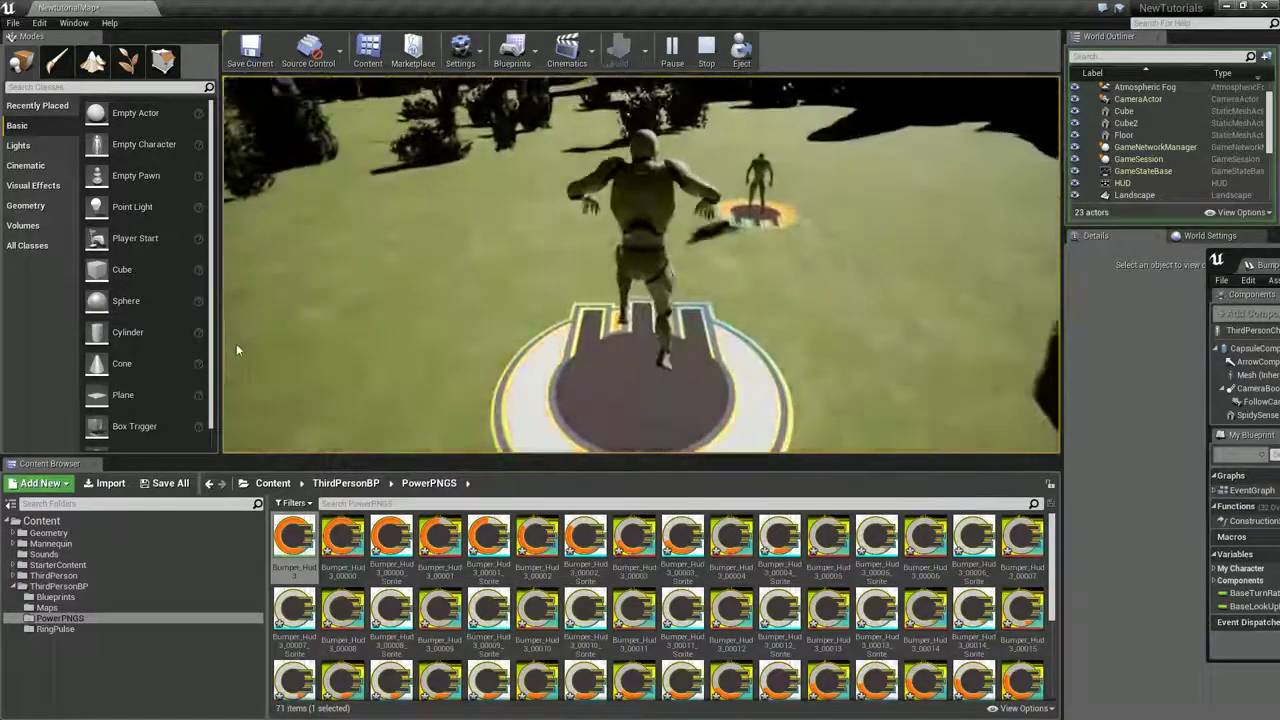
key("F11")
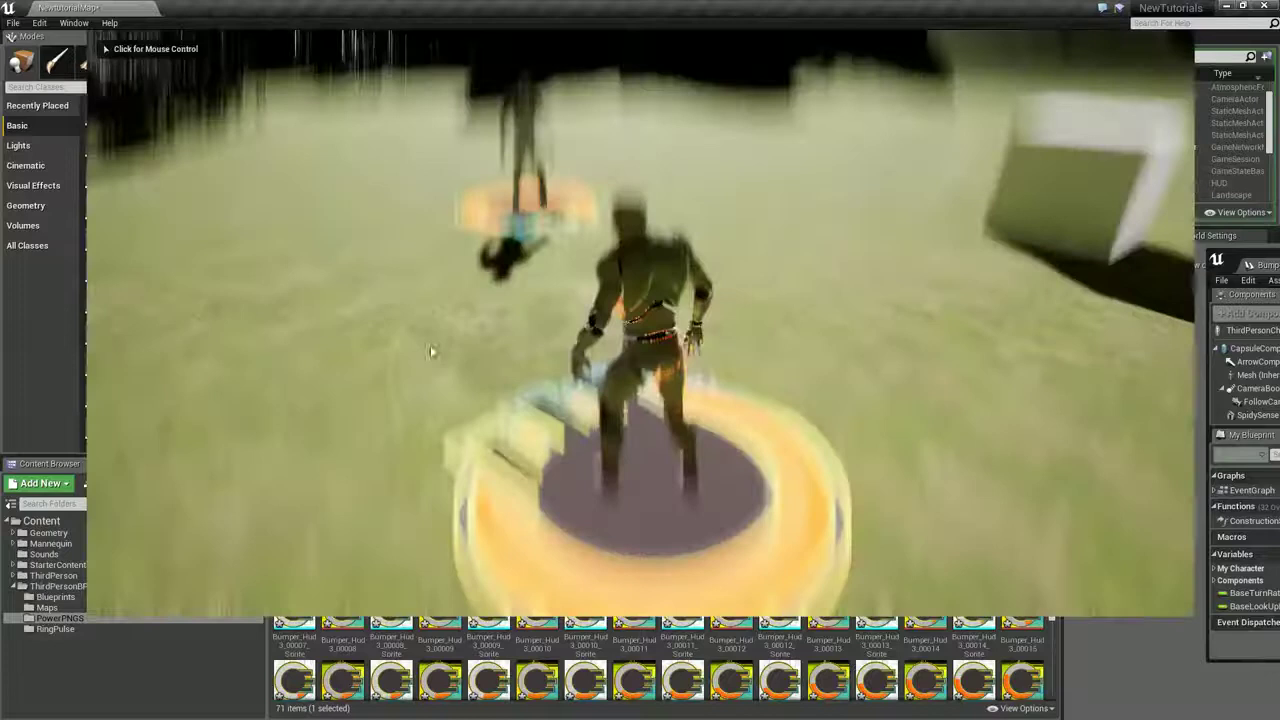
left_click(430, 351)
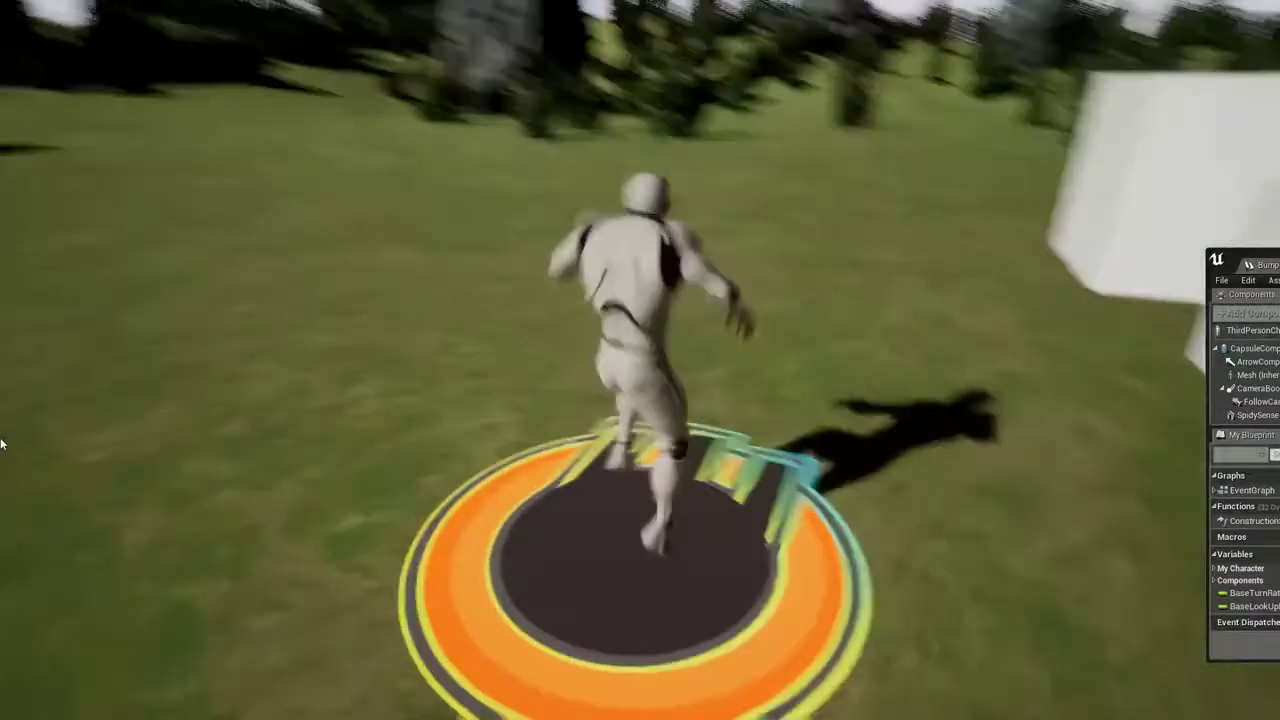
key("Escape")
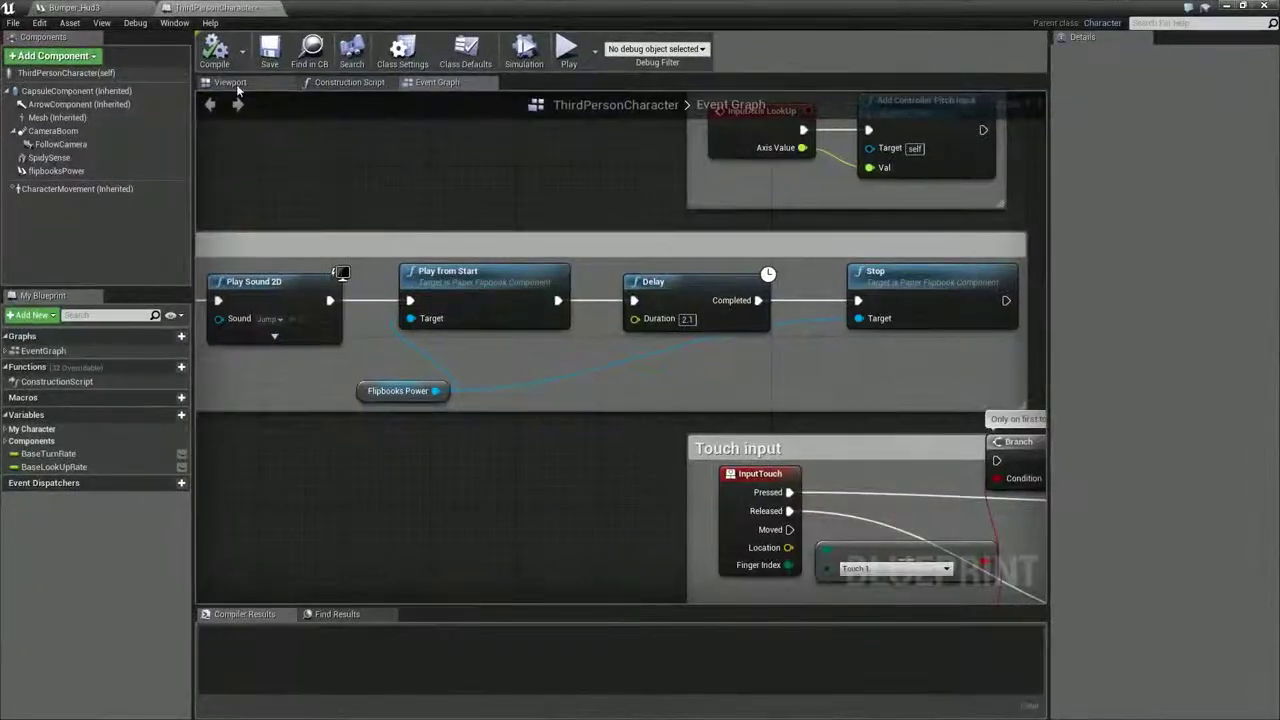
Switch the Blueprint editor to its Viewport, then show the ThirdPersonBP folder's 14 assets
left_click(232, 83)
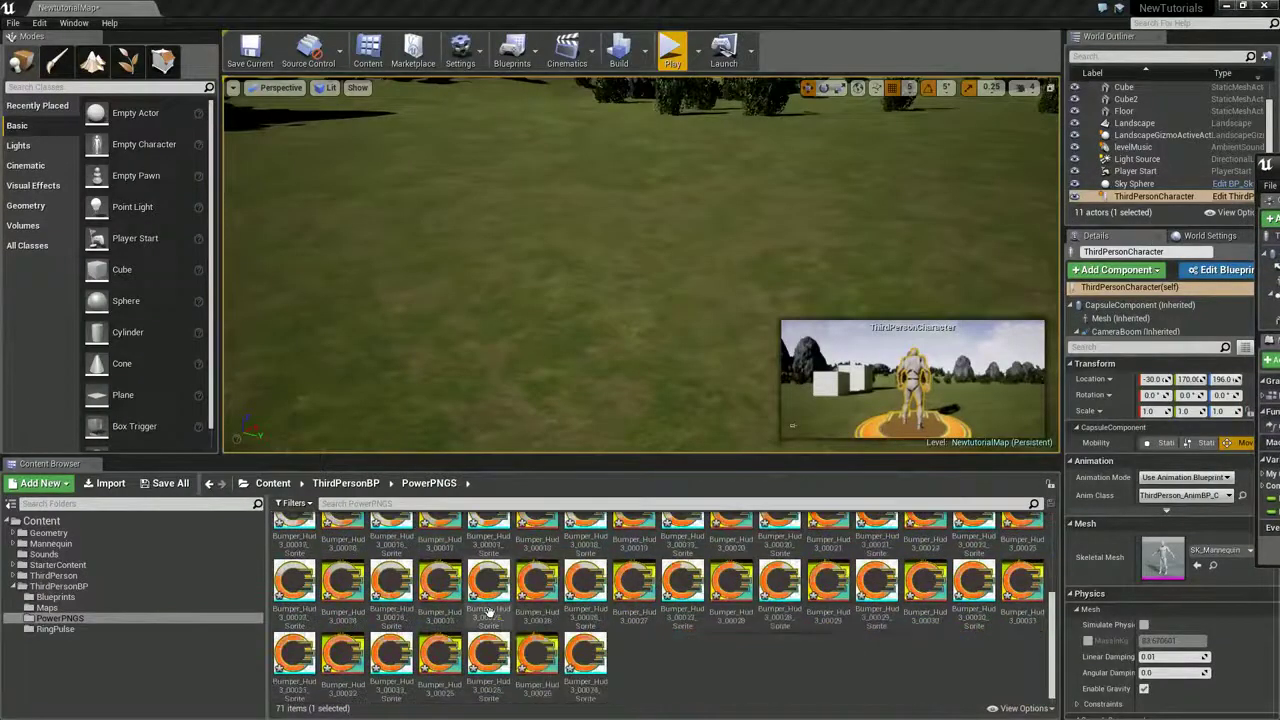
scroll(488, 615, "down", 1)
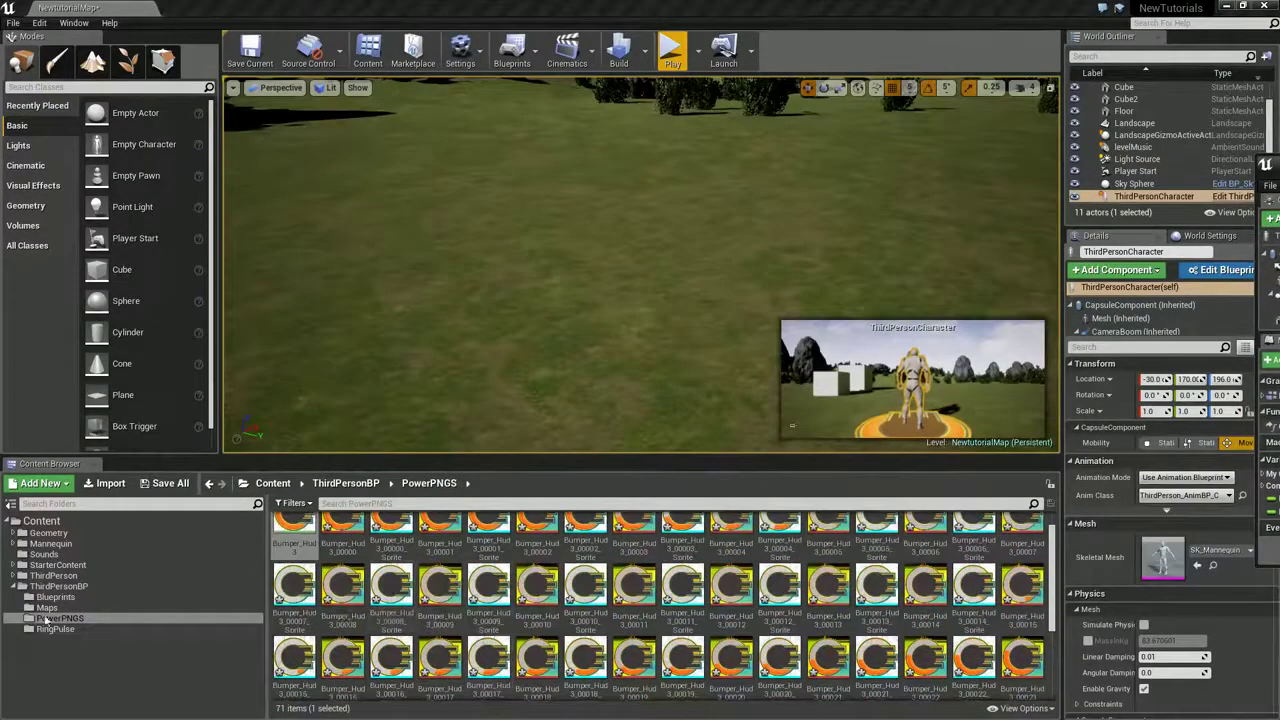
left_click(160, 586)
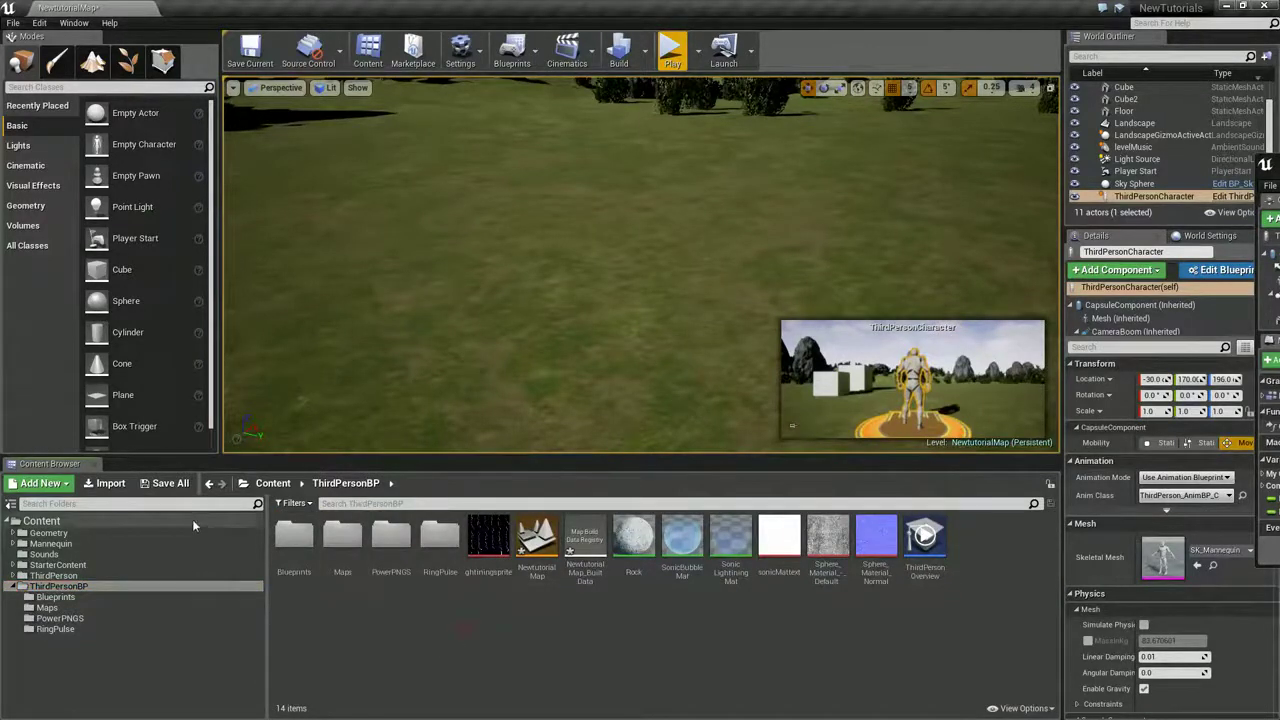
Drag the Bumper Hud2 sprite sheet PNG from File Explorer into the ThirdPersonBP folder
left_click(110, 483)
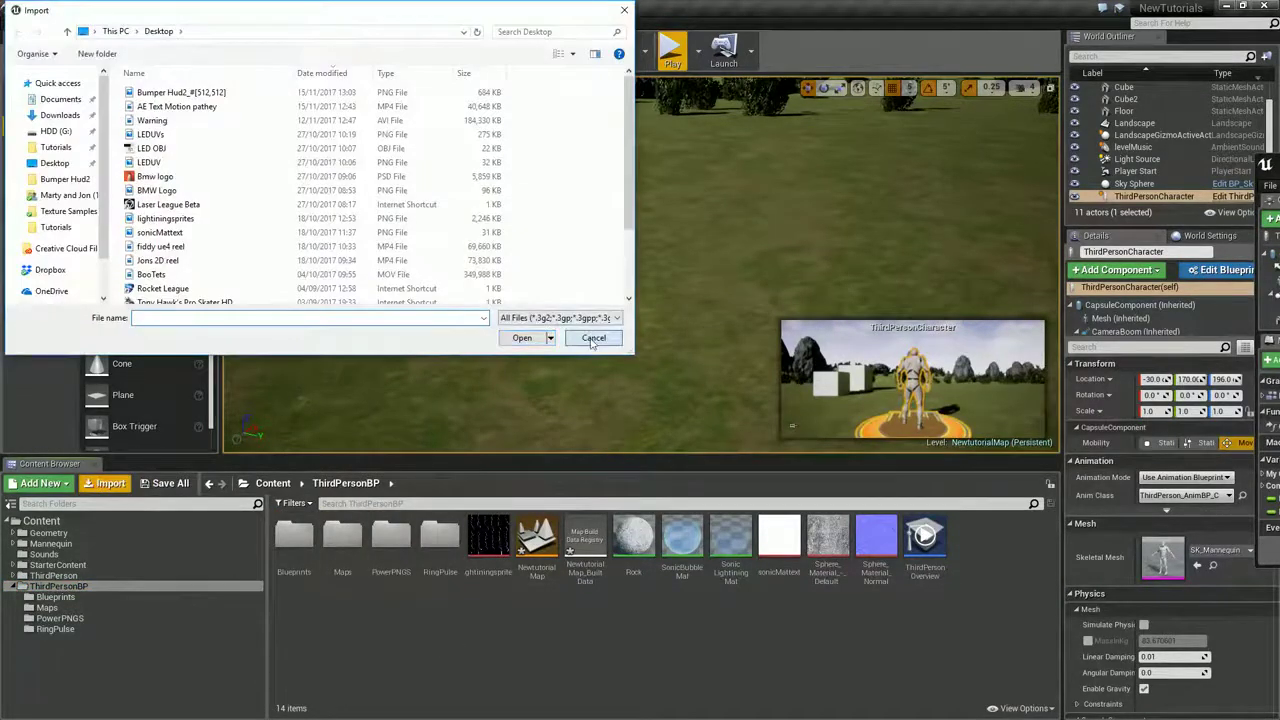
left_click(593, 338)
key("alt+Tab")
key("alt+Tab")
key("alt+Tab")
key("alt+Tab")
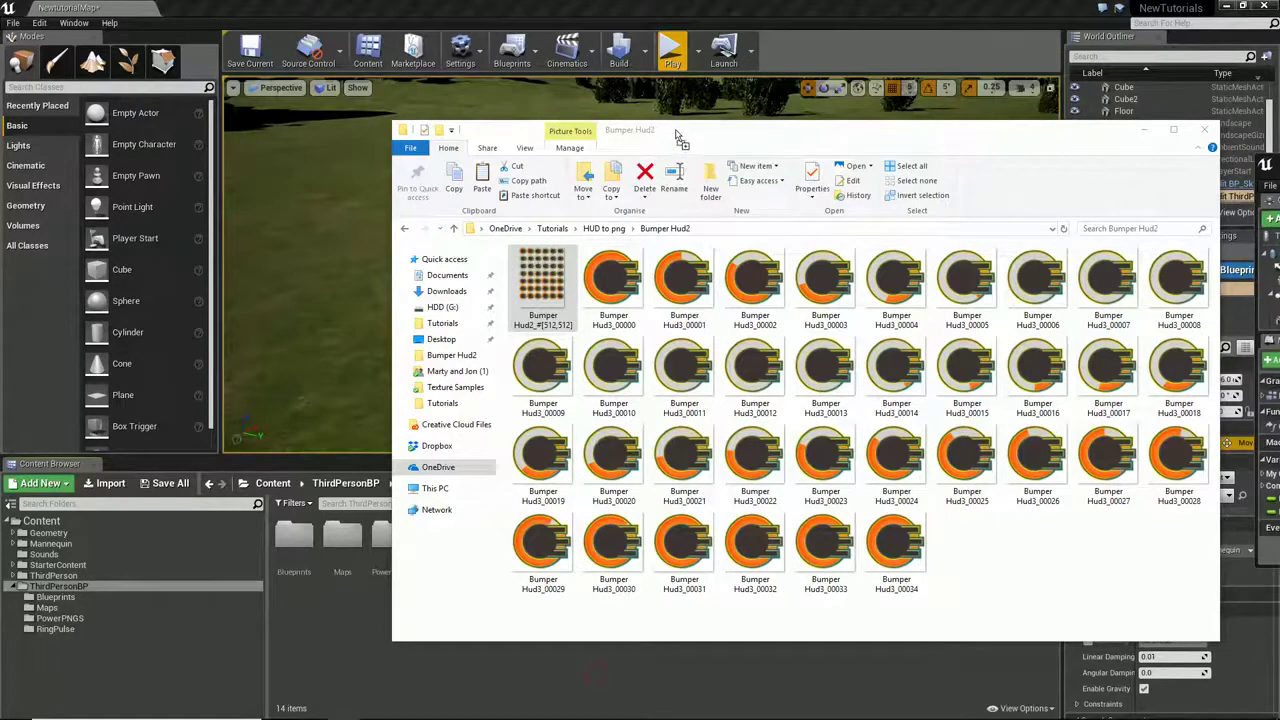
left_click_drag(1025, 143, 1219, 158)
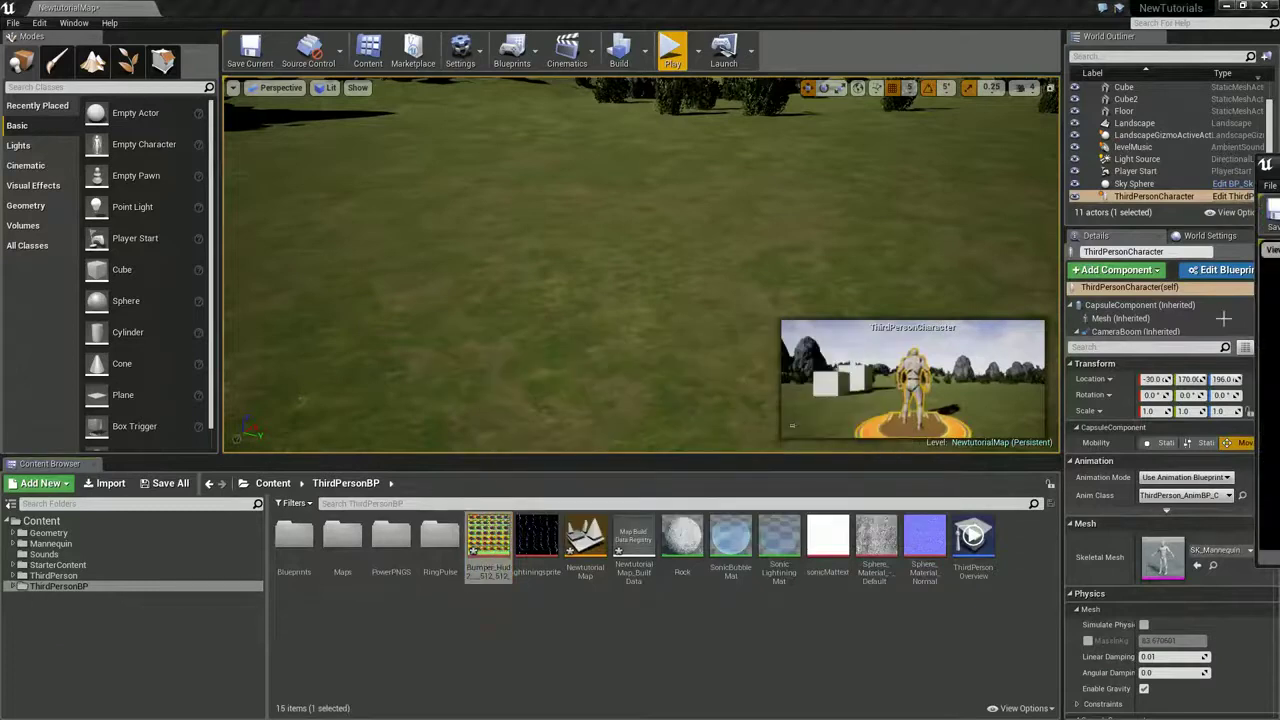
Close the texture preview and run Sprite Actions > Extract Sprites on the Bumper_Hud2 texture
scroll(525, 310, "up", 5)
scroll(521, 316, "down", 3)
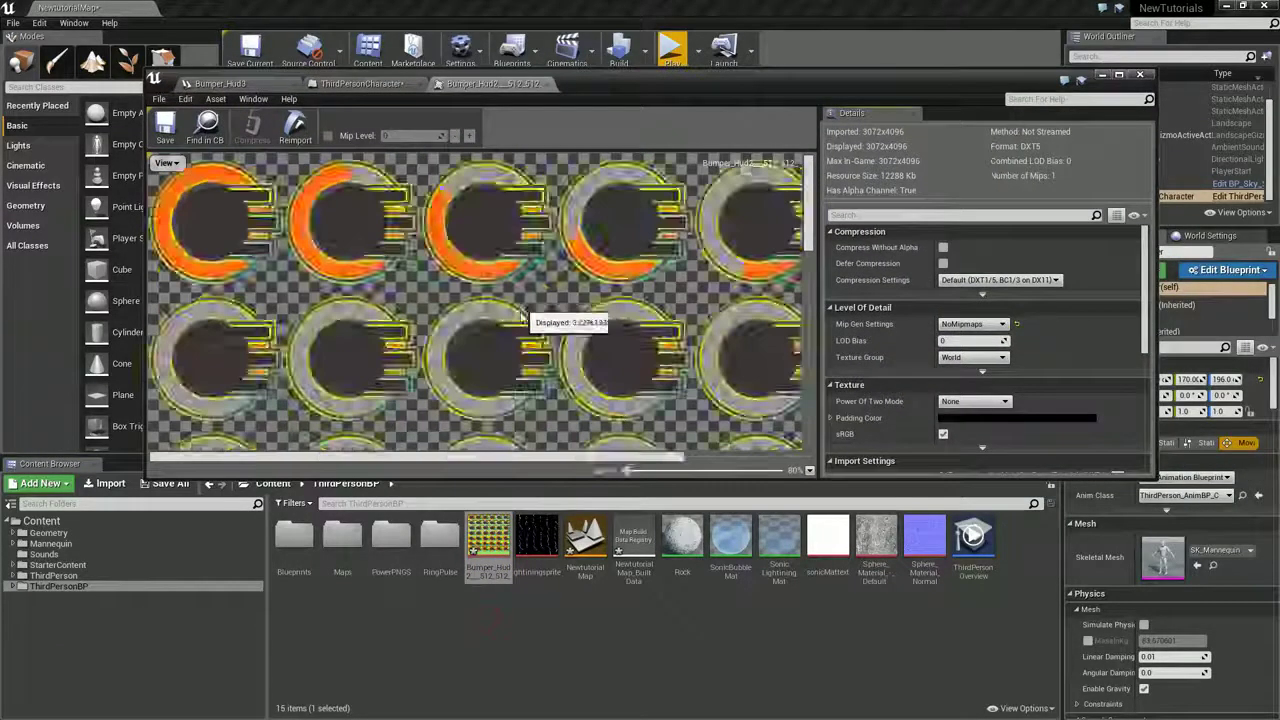
scroll(521, 316, "down", 5)
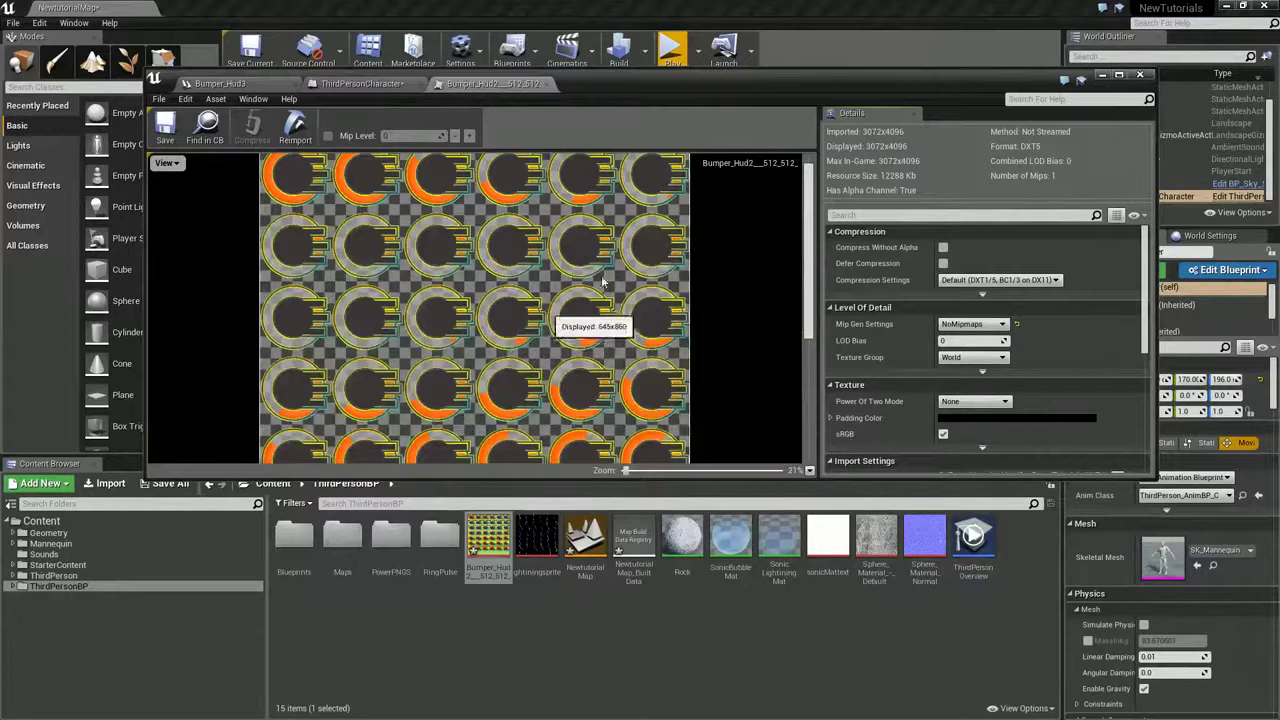
left_click(1139, 74)
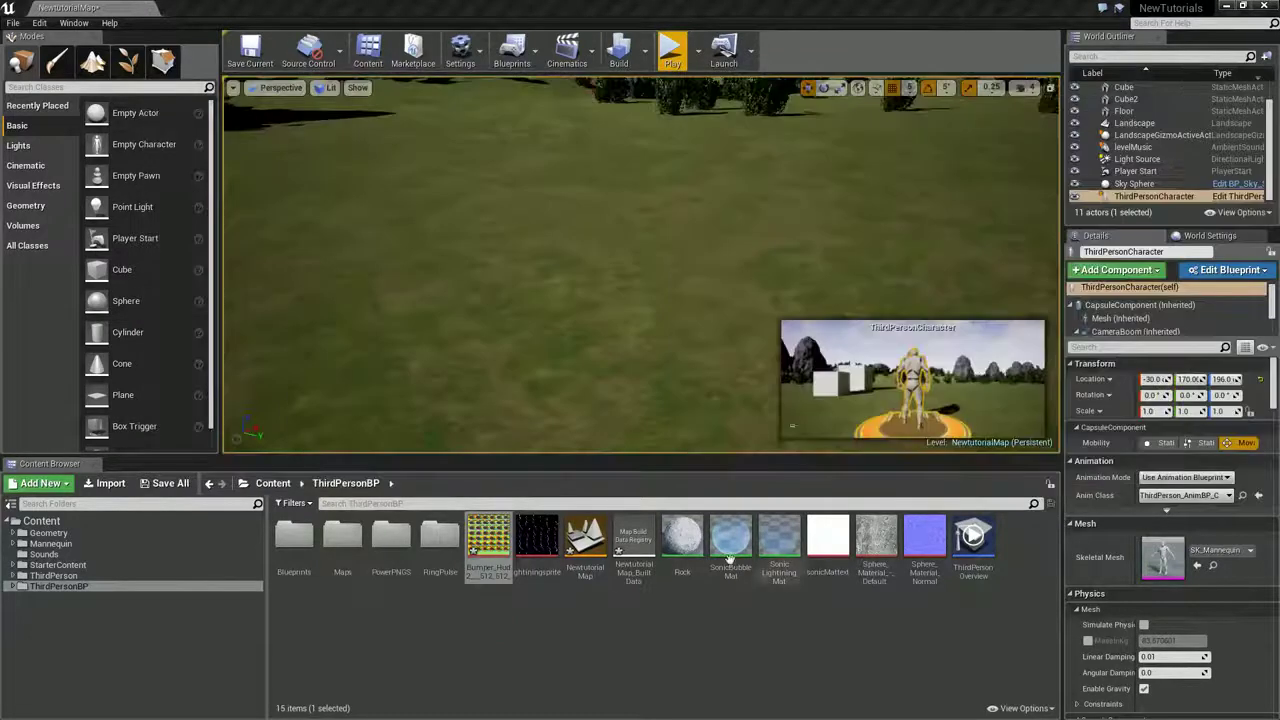
right_click(495, 548)
mouse_move(560, 235)
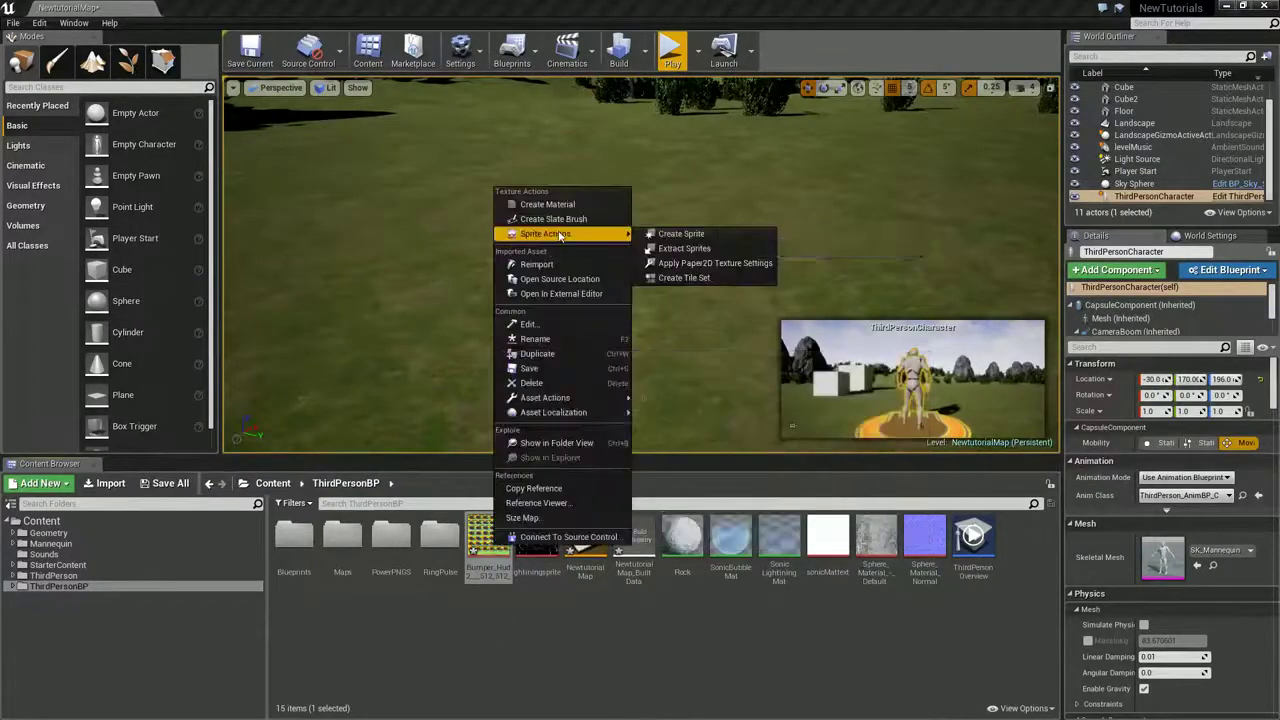
left_click(728, 250)
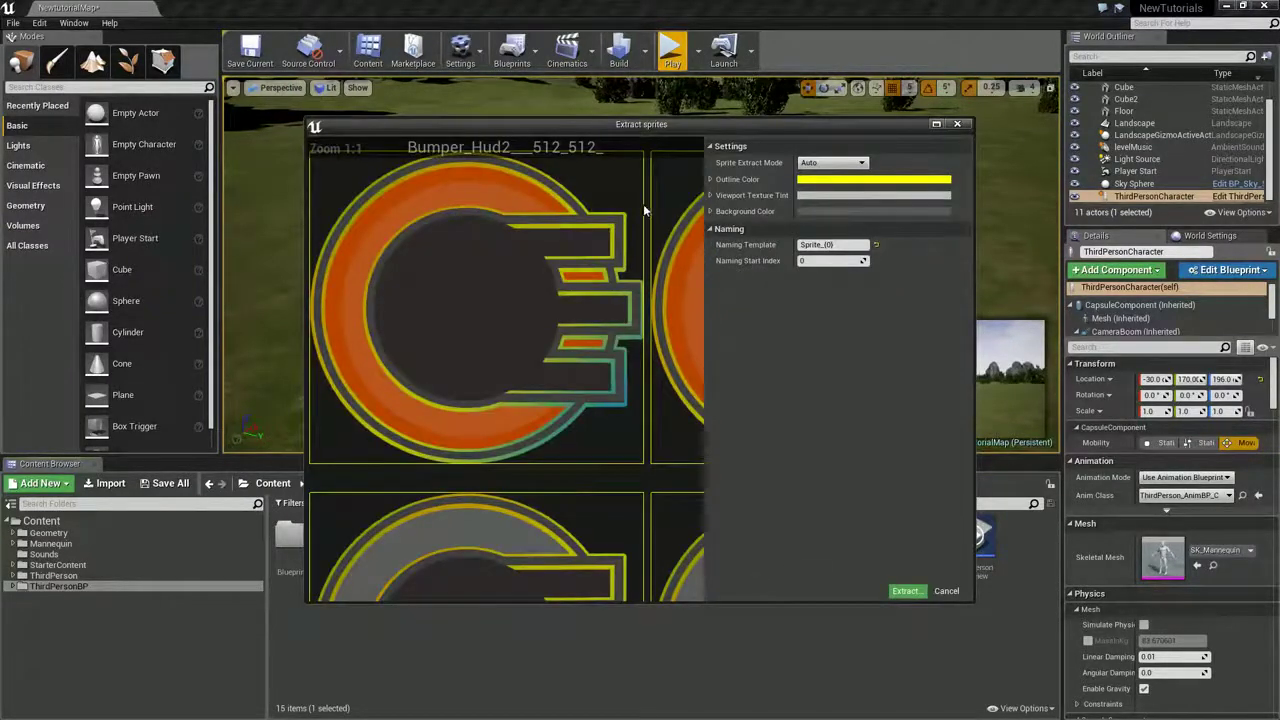
left_click(905, 592)
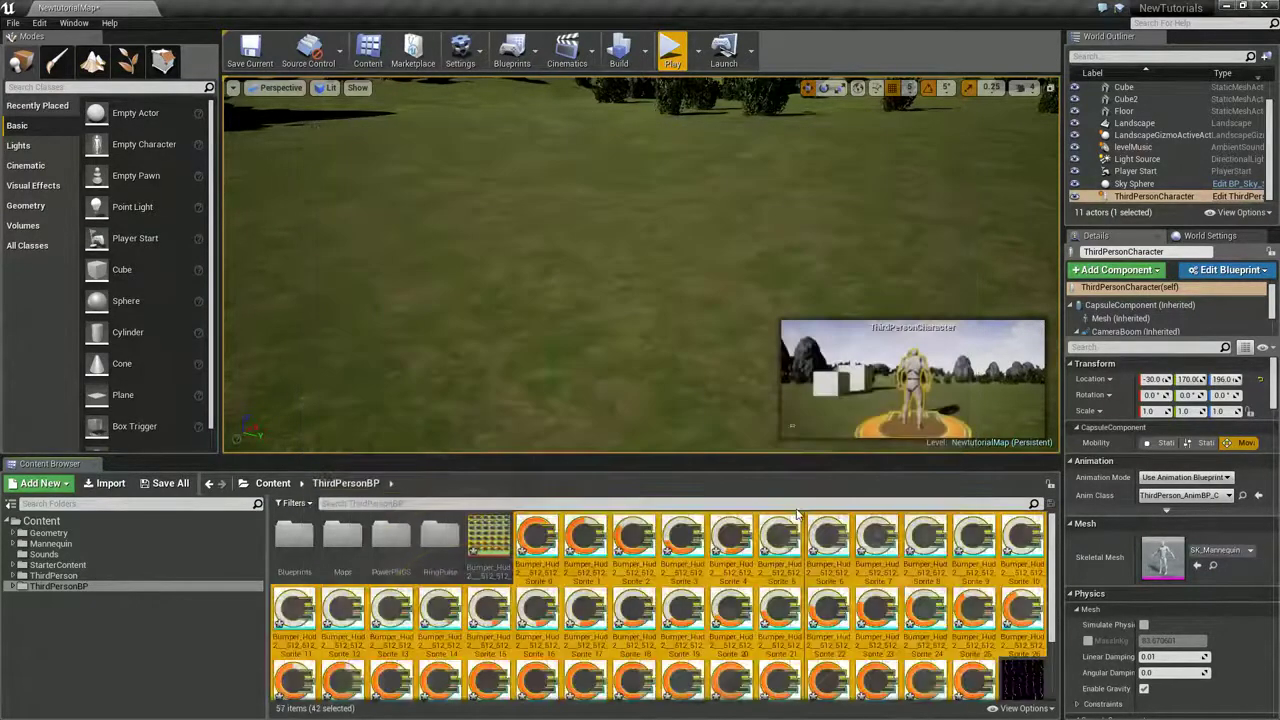
Add the Bumper_Hud2 texture to the selected extracted sprites and force-delete them all
scroll(716, 670, "down", 2)
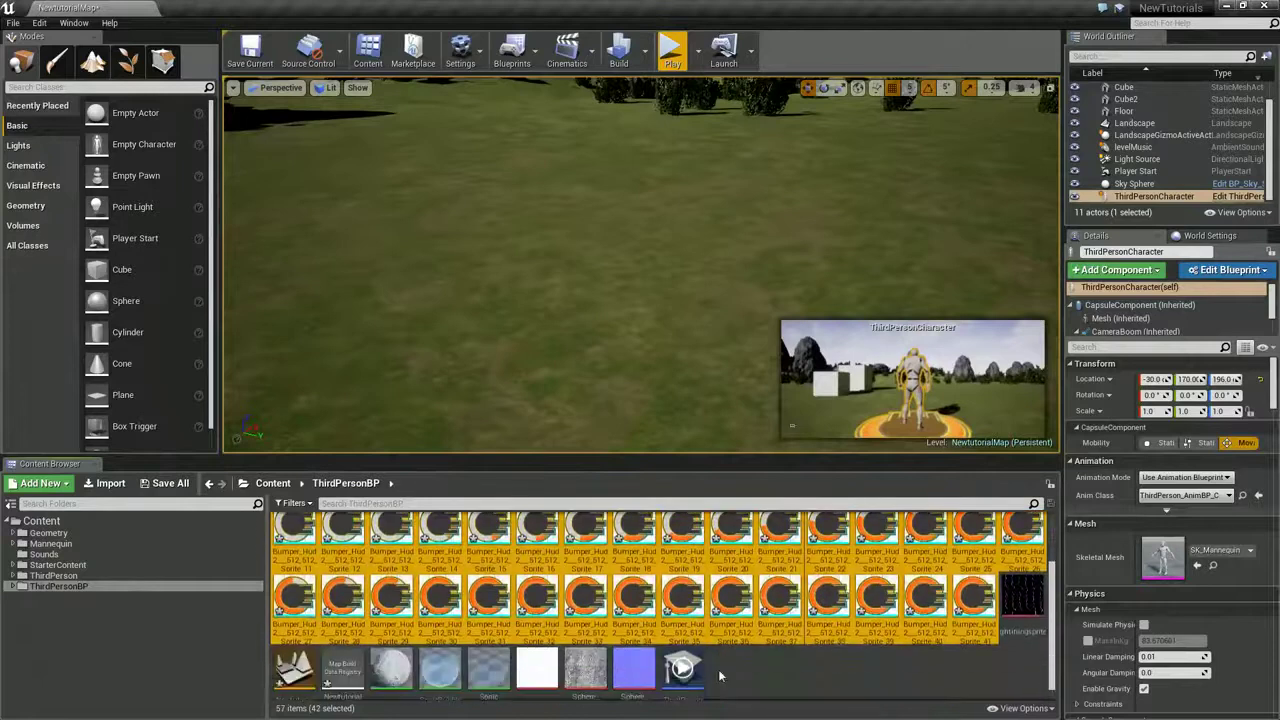
scroll(716, 670, "up", 2)
scroll(716, 670, "down", 2)
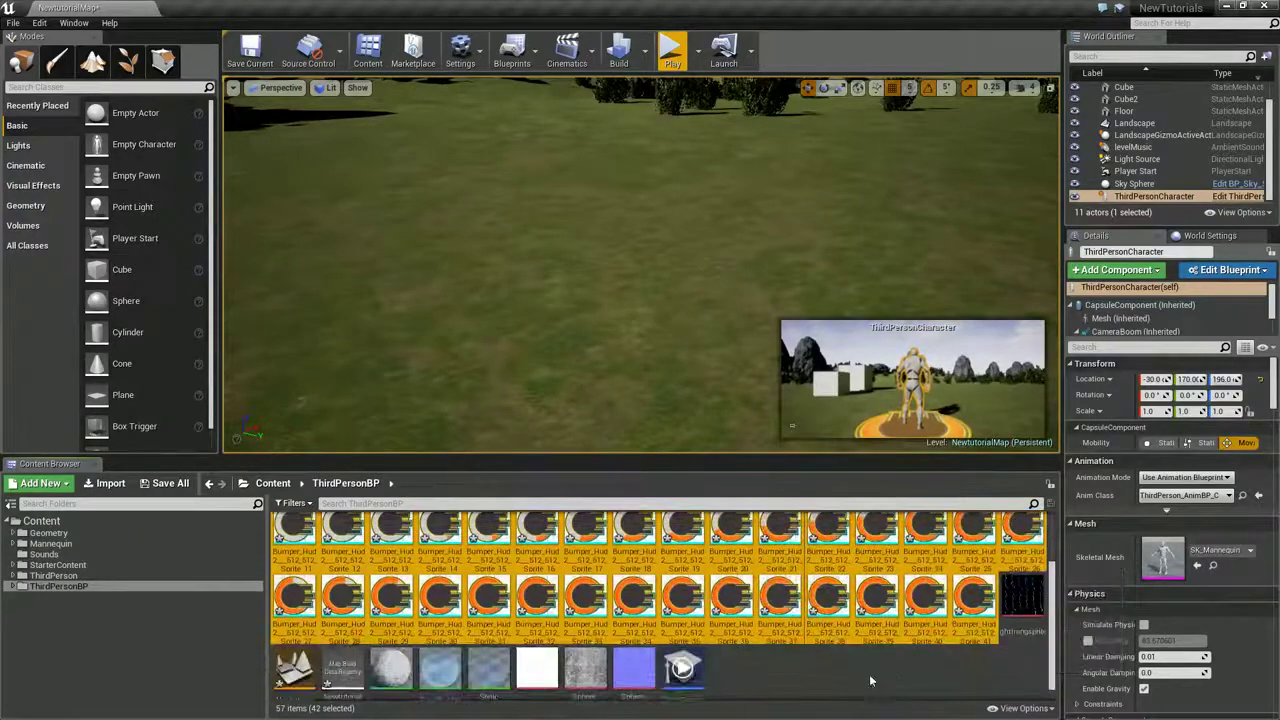
scroll(870, 681, "up", 3)
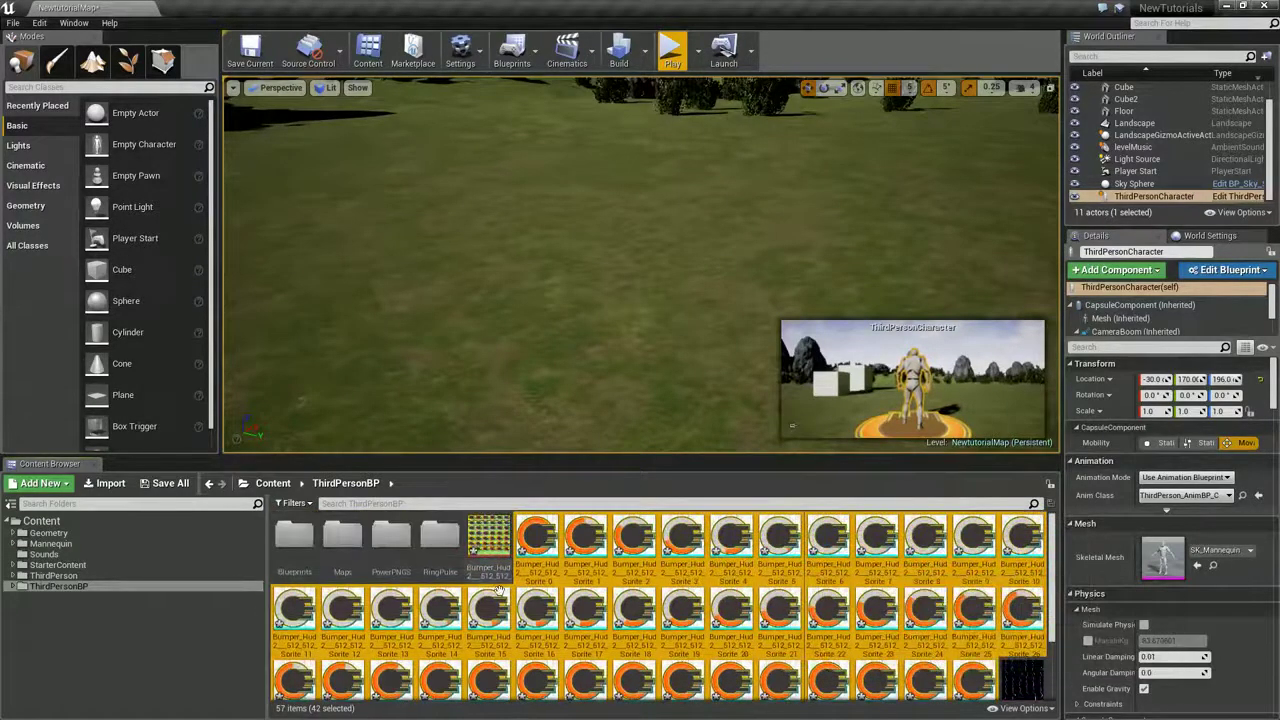
key("ctrl+z")
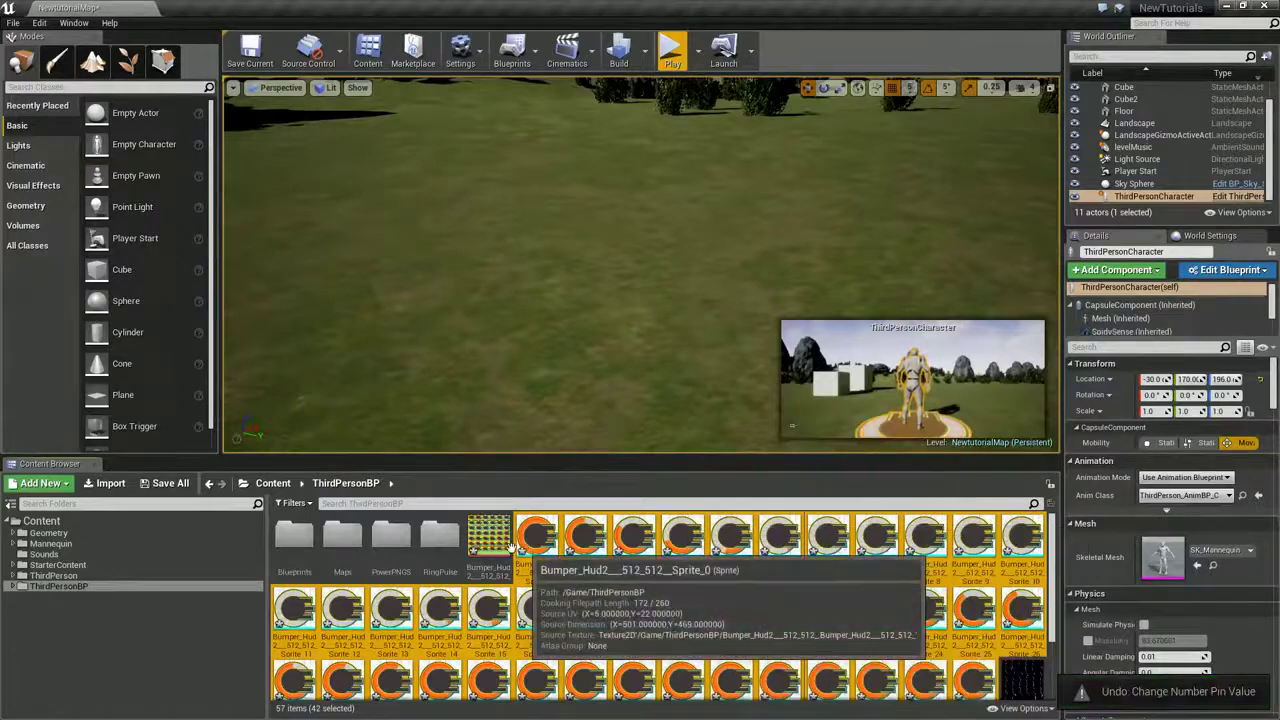
left_click(512, 565, "ctrl")
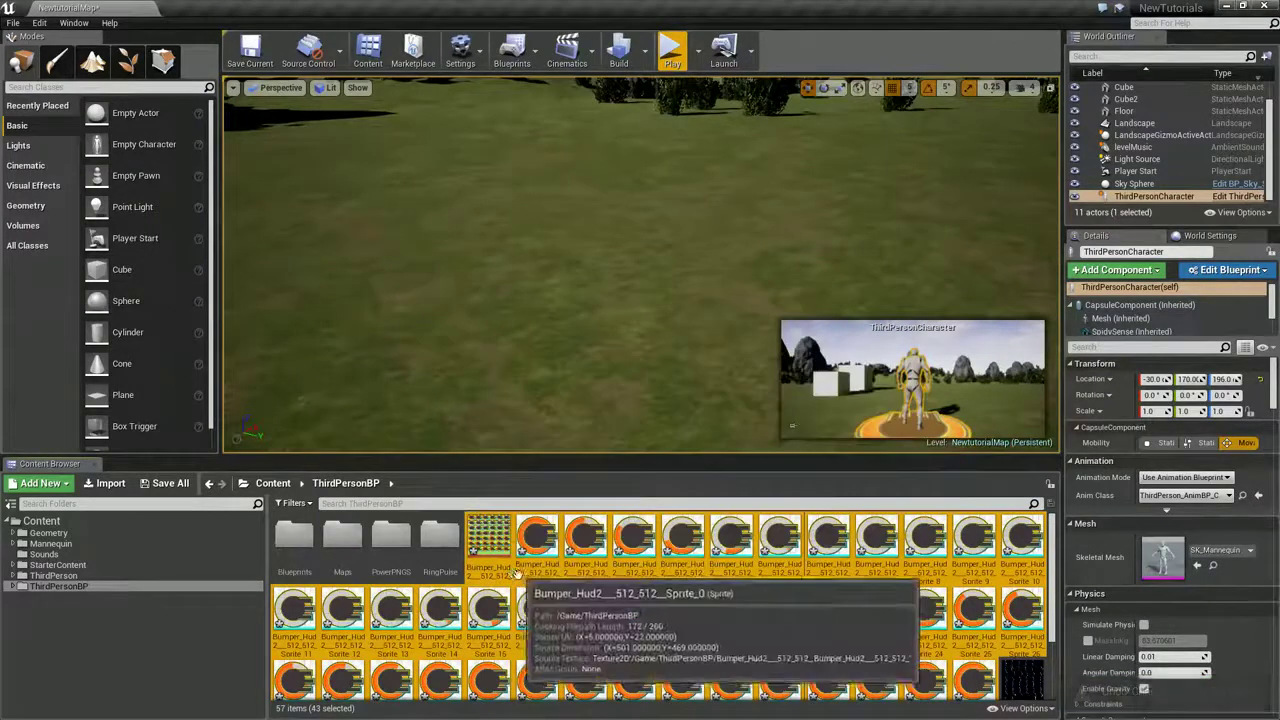
key("Delete")
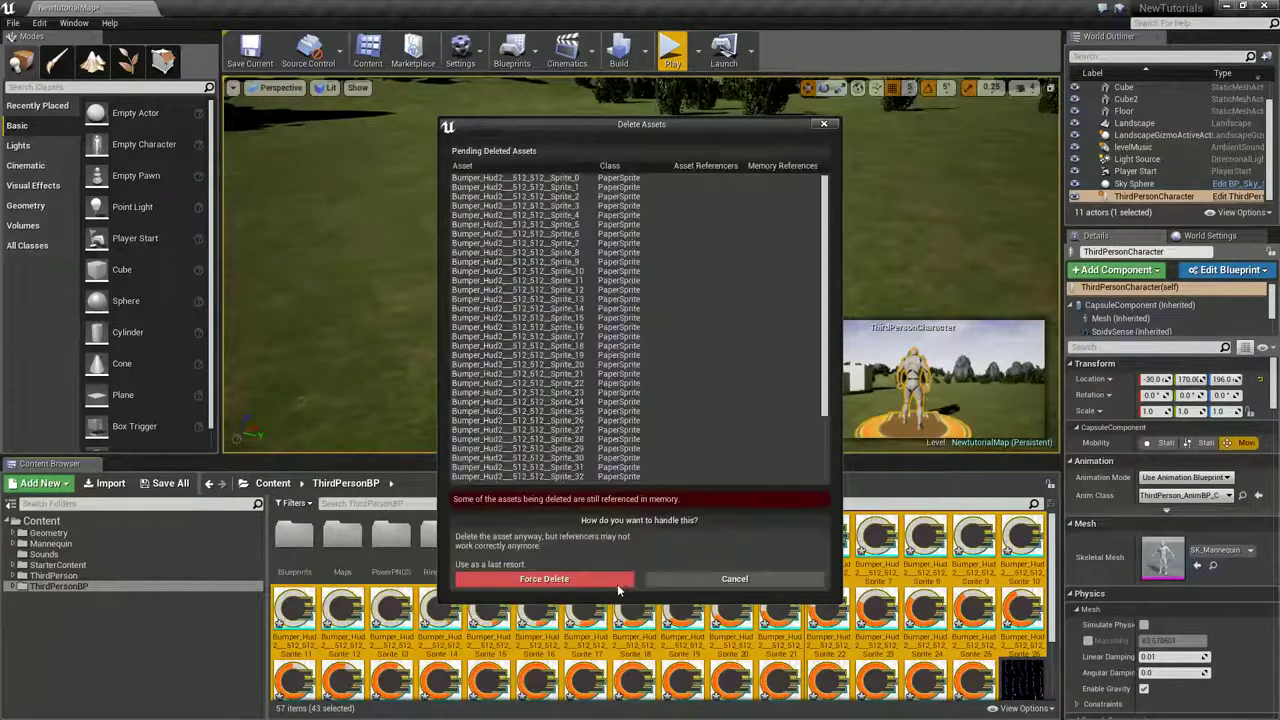
left_click(570, 584)
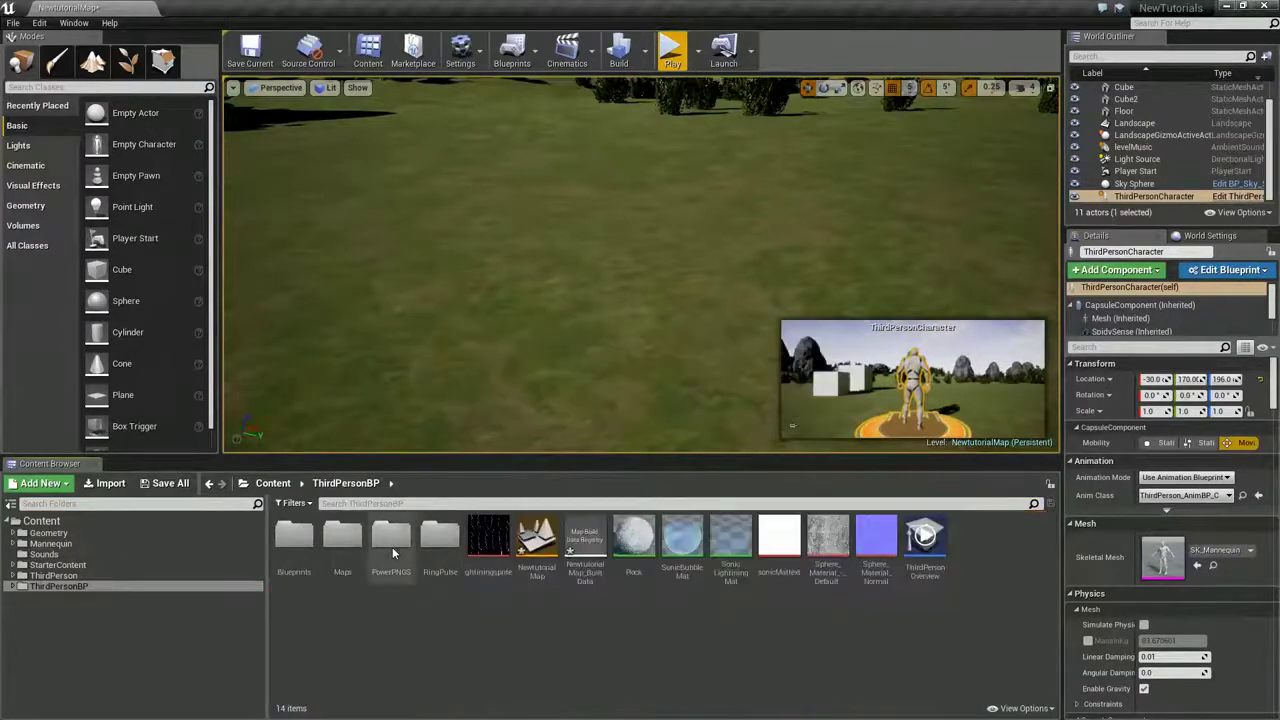
Open the PowerPNGS folder and scroll through its 71 Bumper_Hud3 textures and sprites
double_click(392, 547)
scroll(670, 625, "down", 3)
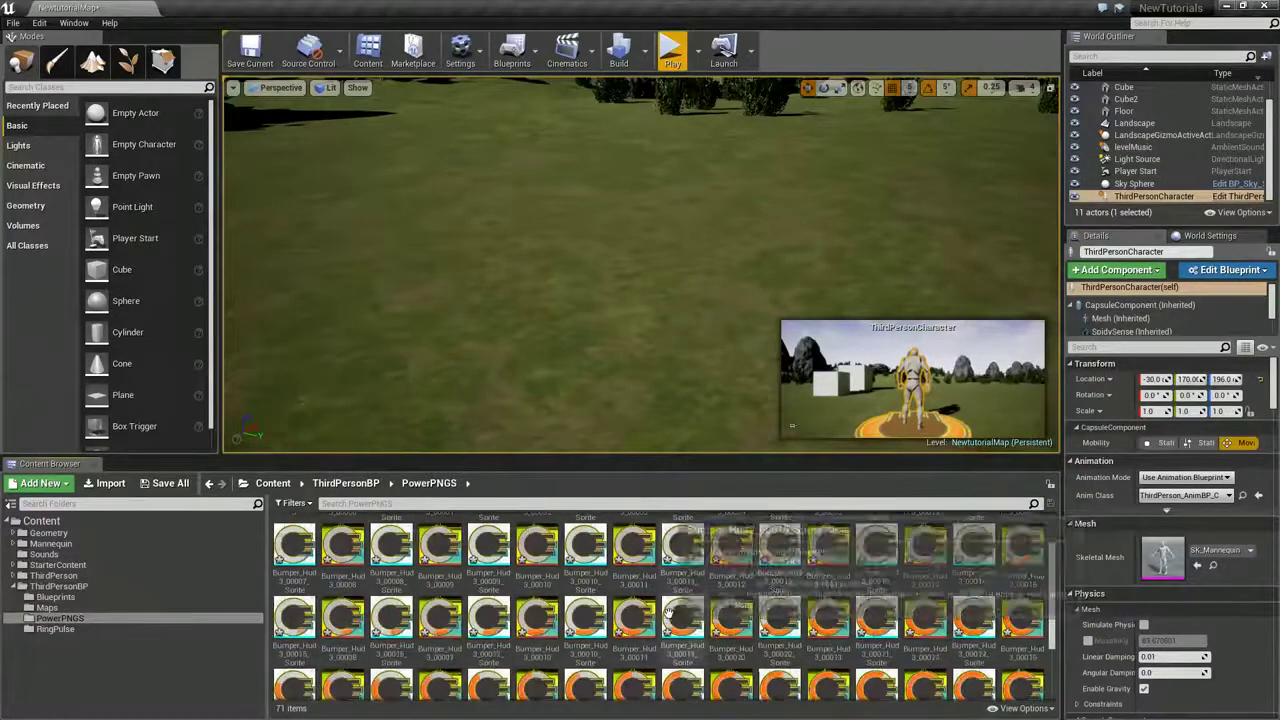
scroll(664, 618, "up", 3)
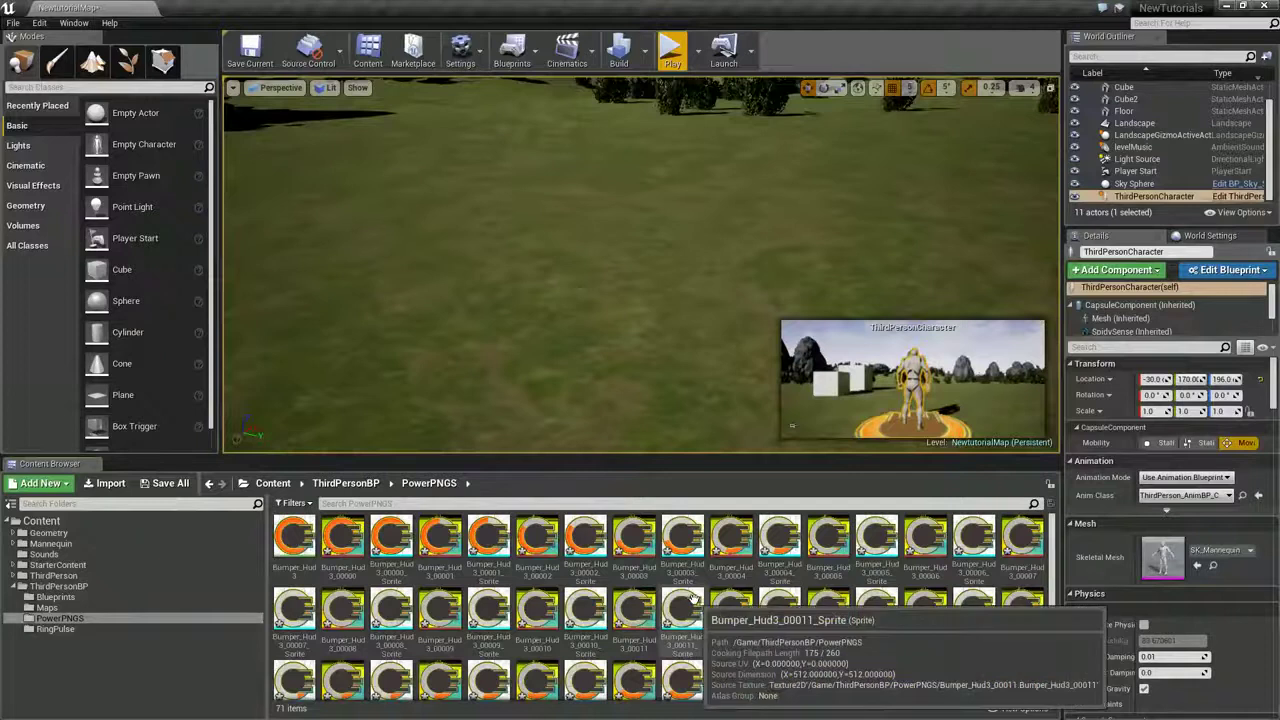
scroll(675, 604, "down", 3)
scroll(615, 592, "up", 3)
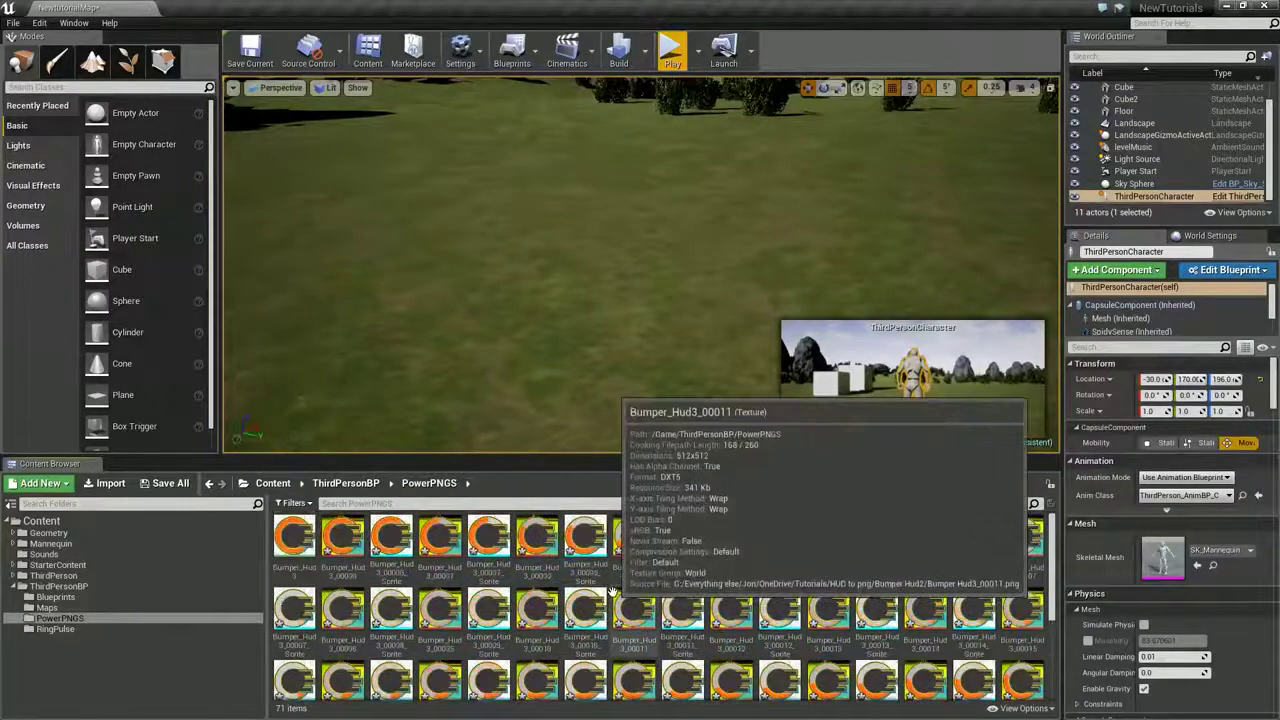
scroll(612, 591, "down", 3)
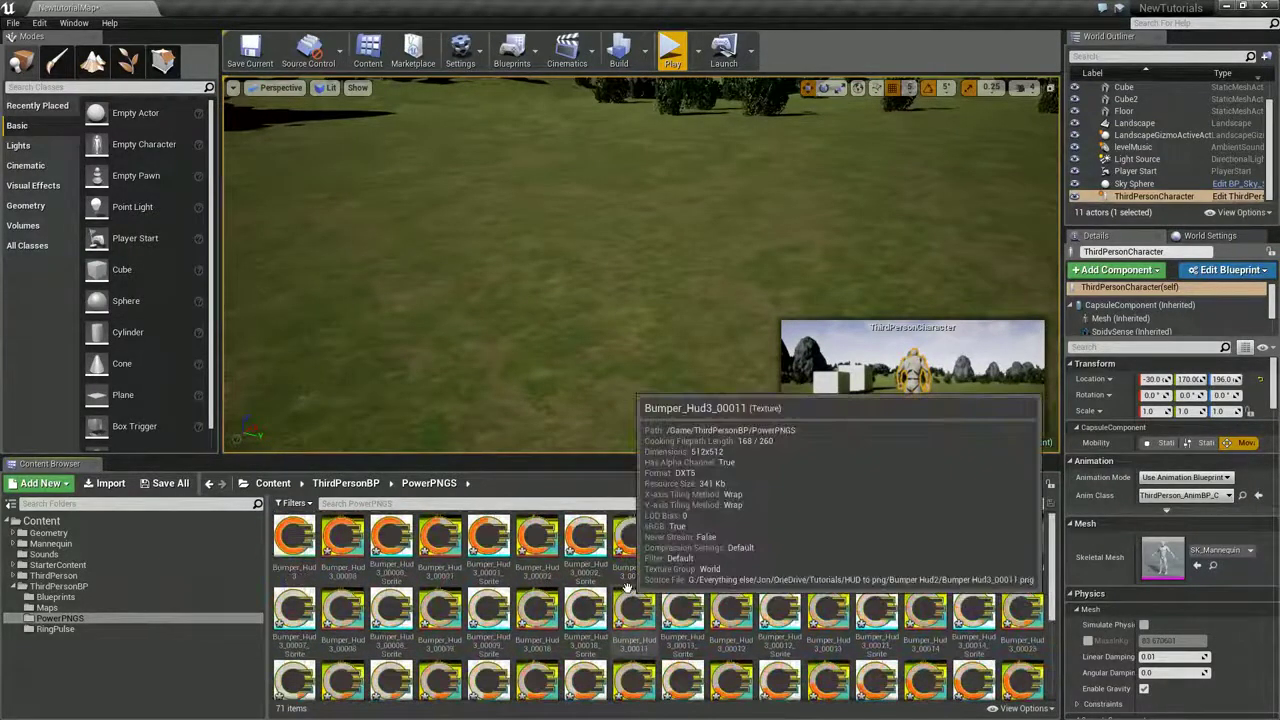